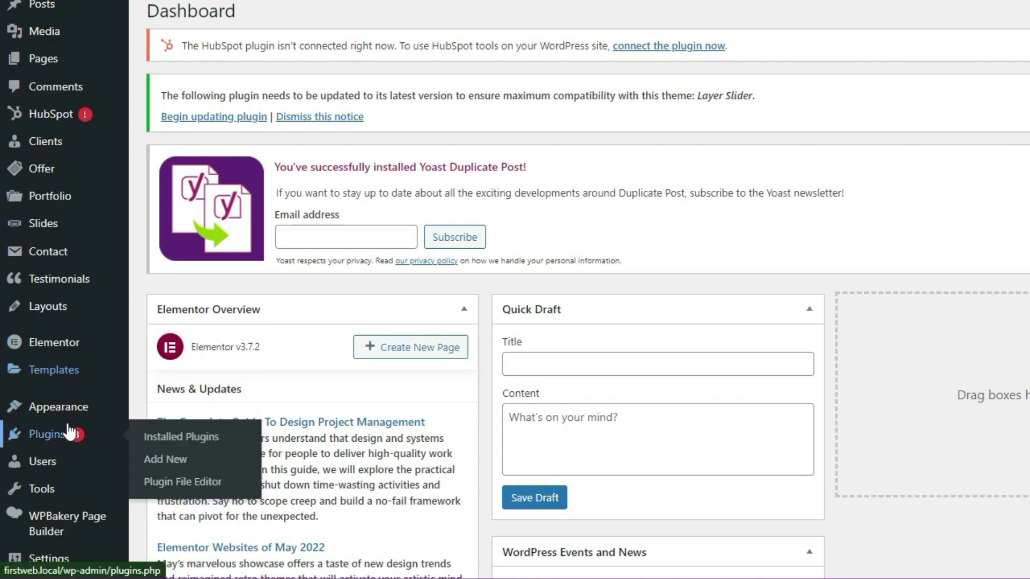
Find 'wpvivid' under Add New plugins, then install and activate WPvivid Migration, Backup, Staging.
left_click(188, 462)
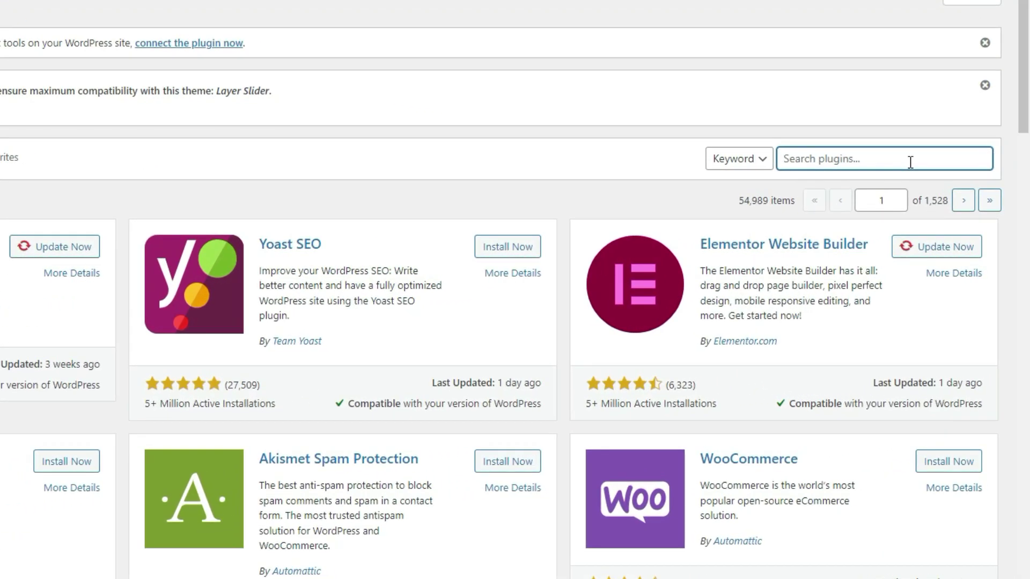
type("wpvivid")
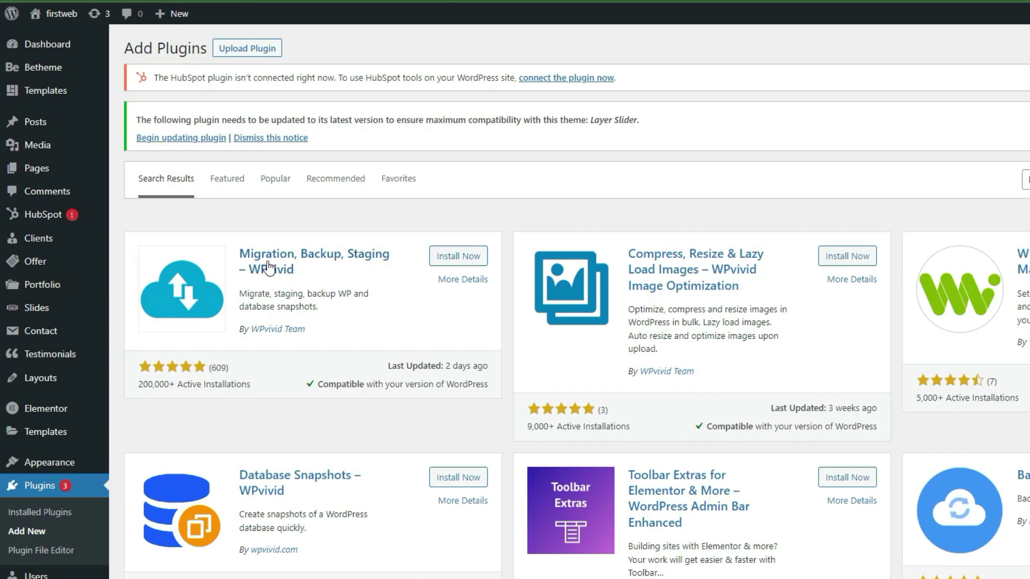
left_click(467, 259)
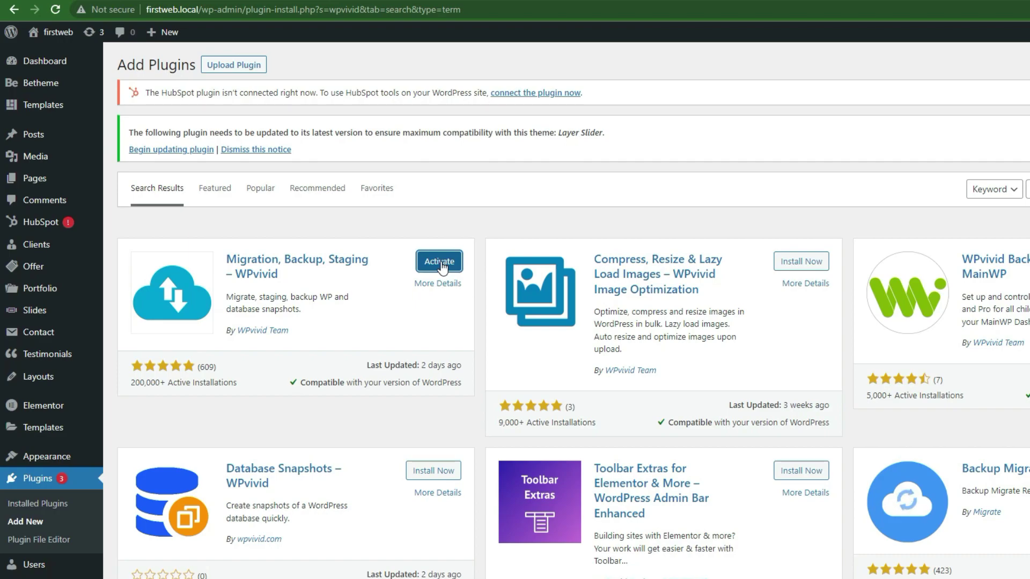
left_click(440, 265)
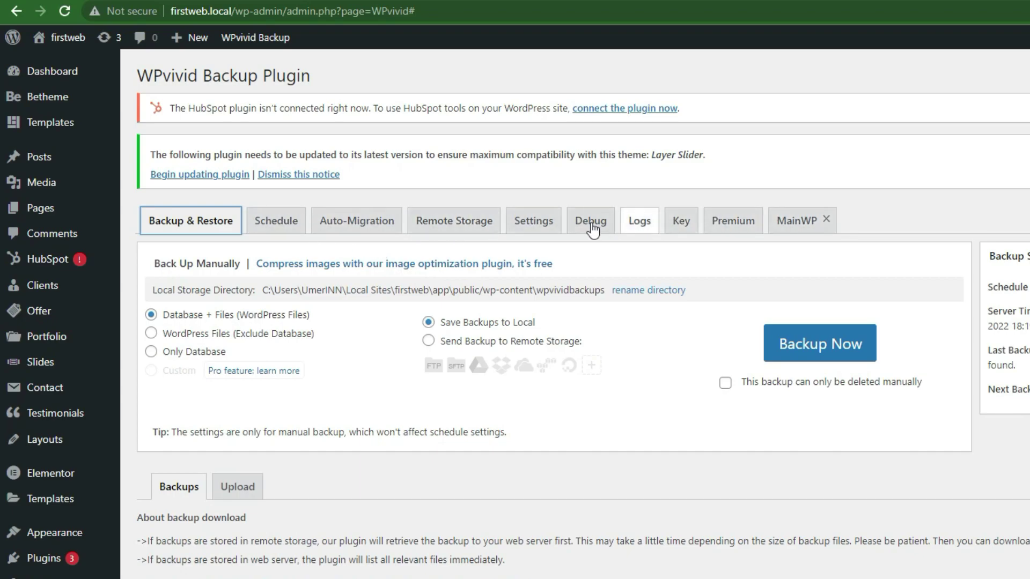
Review the Google Drive remote storage option, then run a Database + Files backup saved locally.
left_click(460, 232)
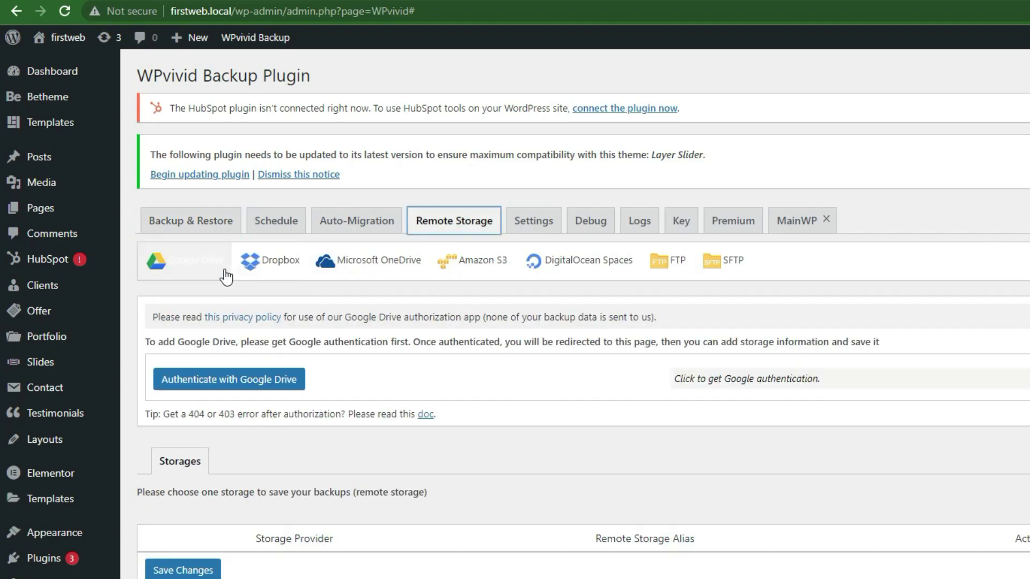
left_click(194, 263)
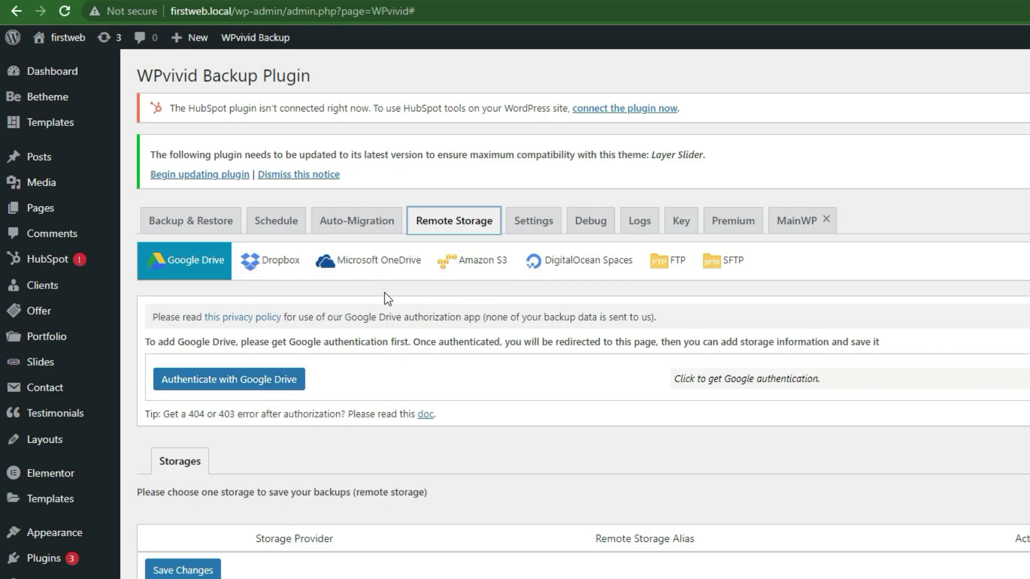
left_click(224, 221)
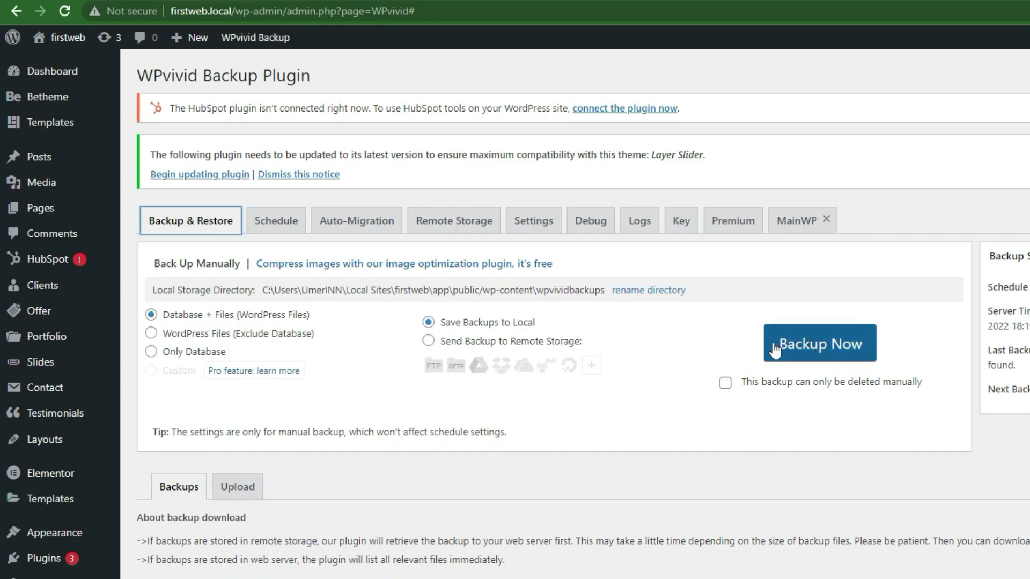
left_click(823, 348)
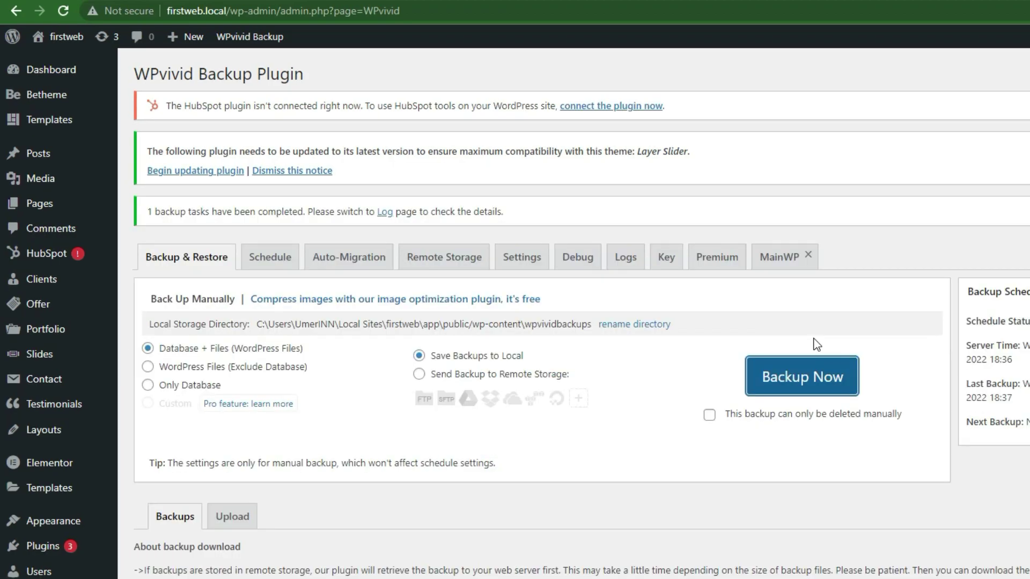
Scroll down to the Backups list showing the Sep-21-2022 18:37 manual backup.
scroll(758, 314, "down", 3)
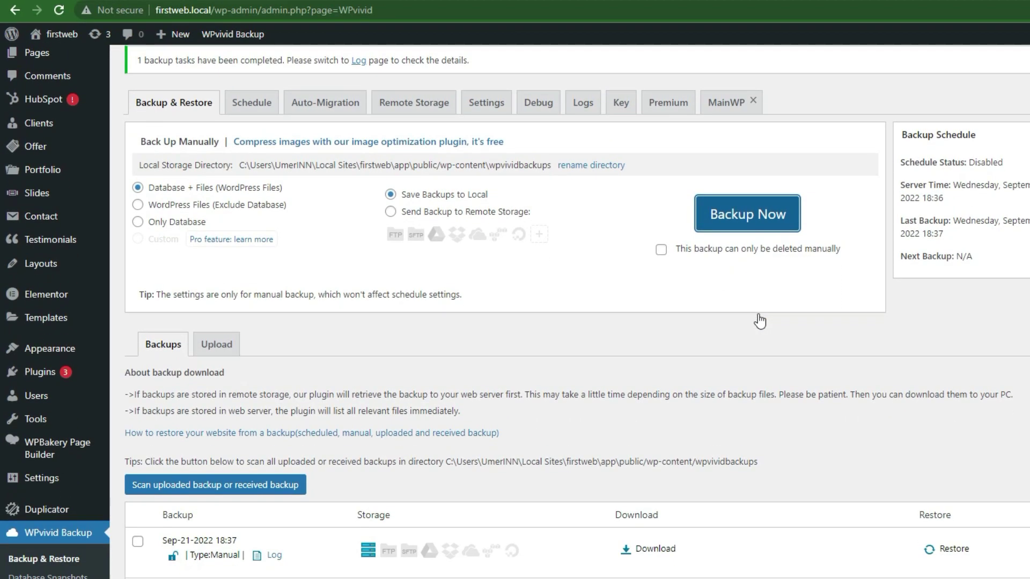
scroll(226, 456, "down", 5)
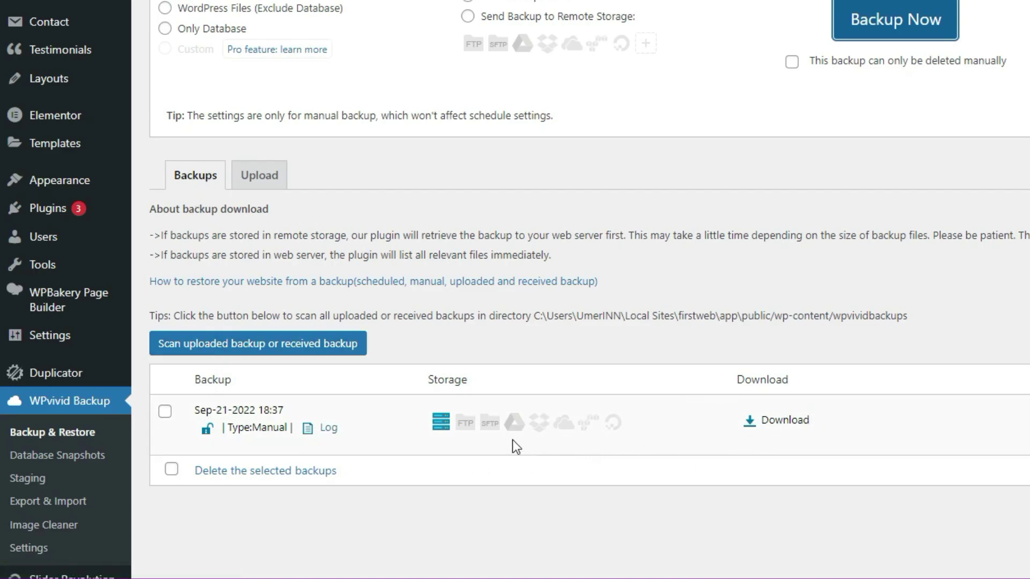
Download part001.zip and part002.zip of the Sep-21-2022 18:37 backup.
left_click(802, 428)
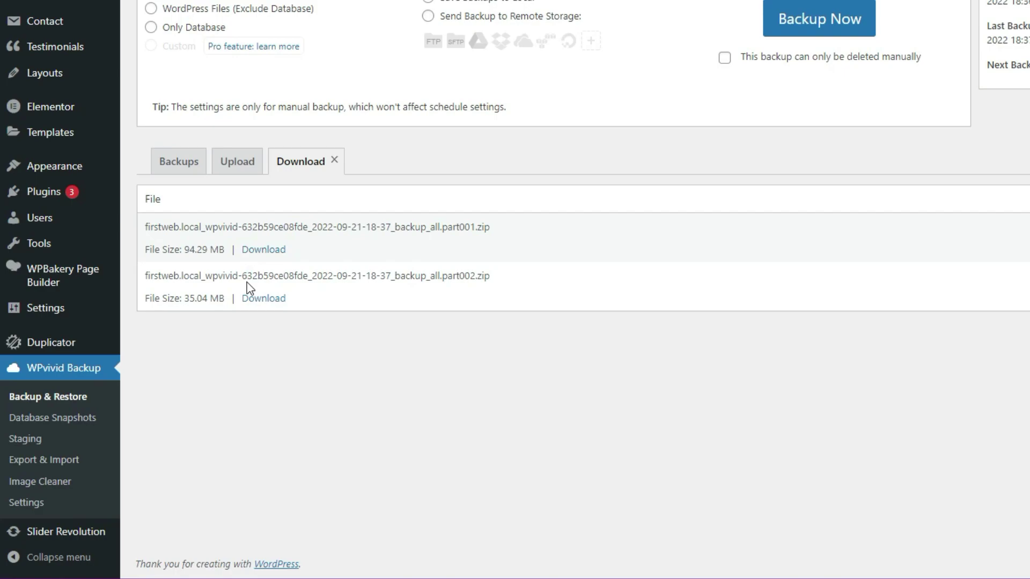
left_click(283, 255)
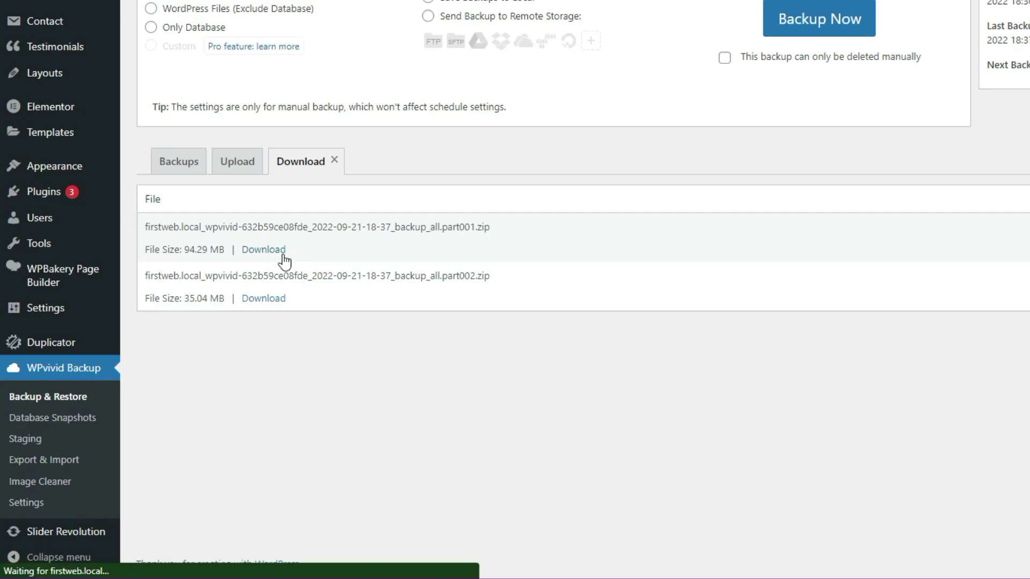
left_click(276, 299)
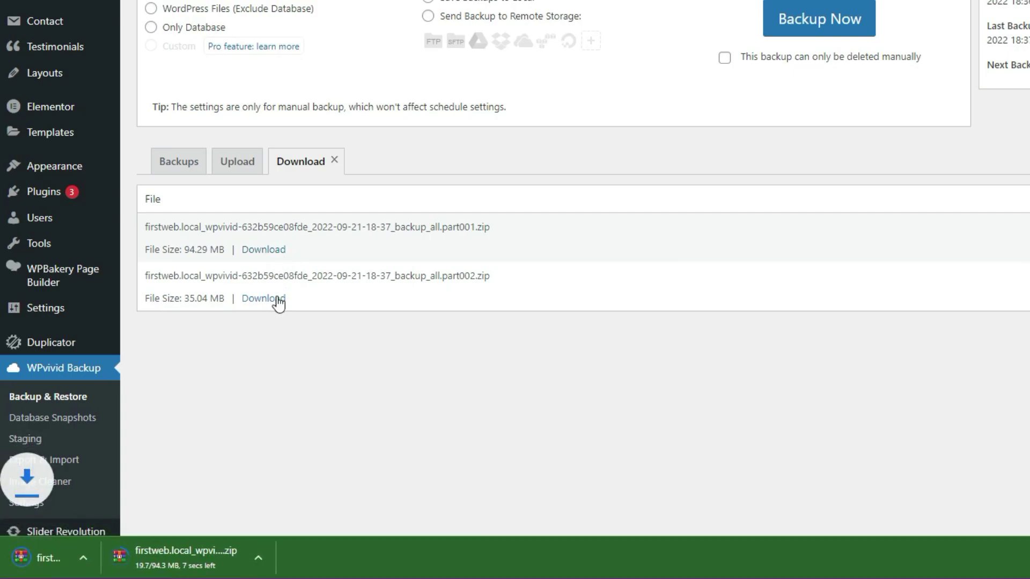
scroll(330, 518, "up", 3)
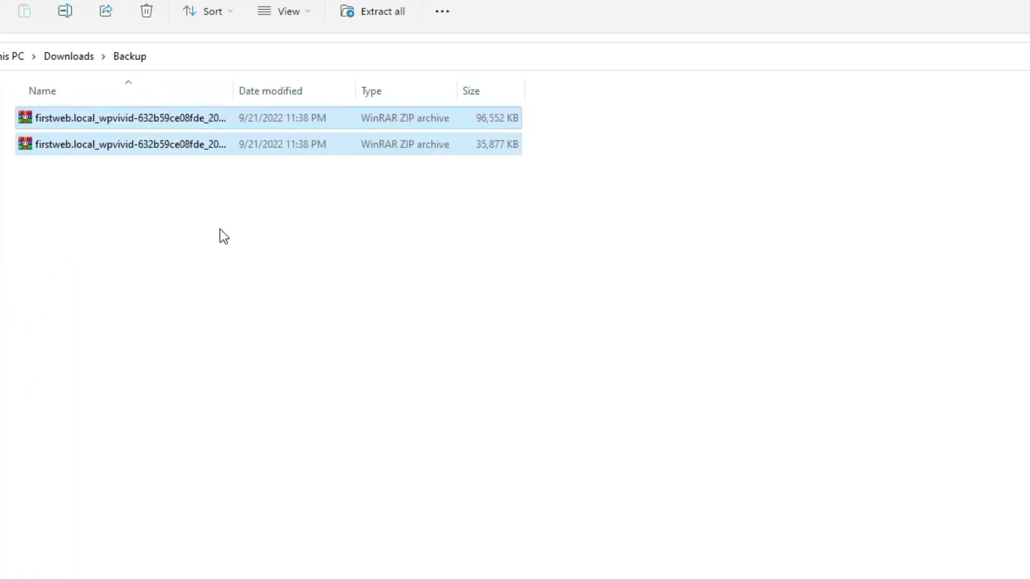
Deselect the two backup zip archives in Downloads\Backup.
left_click(194, 191)
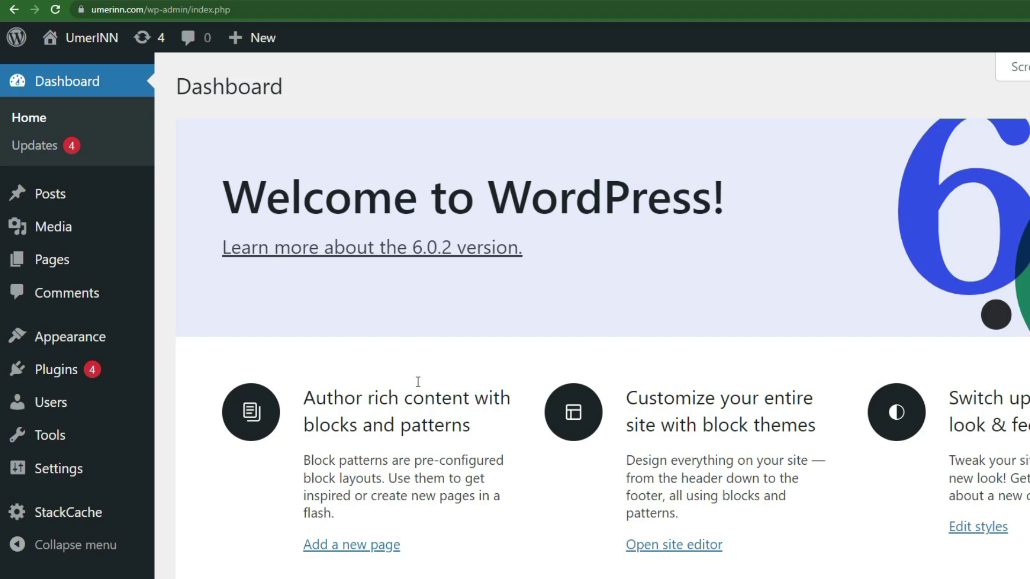
mouse_move(91, 39)
right_click(93, 65)
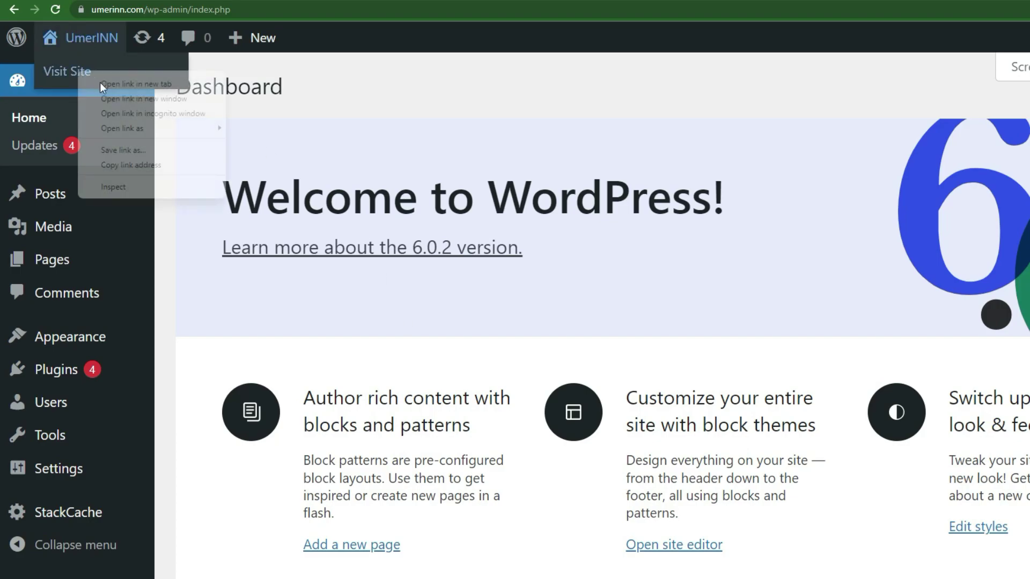
left_click(93, 66)
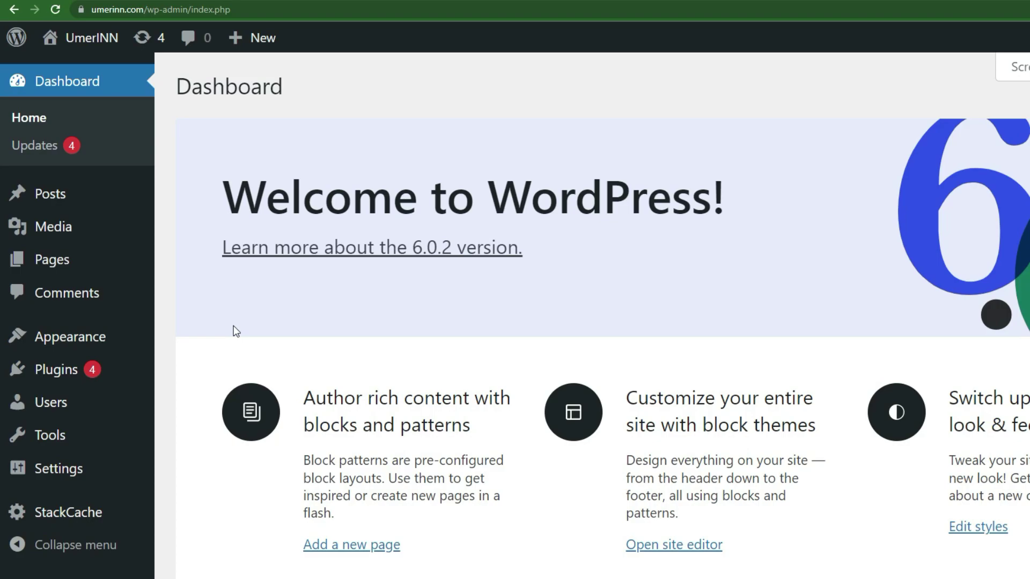
Search Add New plugins for 'wpvivid', then install and activate WPvivid on umerinn.com.
mouse_move(89, 378)
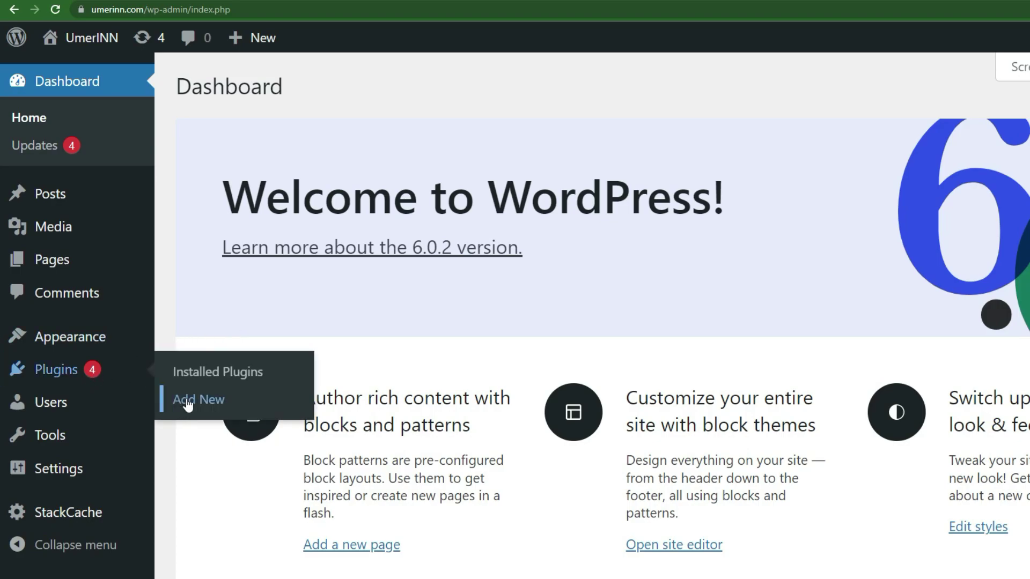
left_click(8, 399)
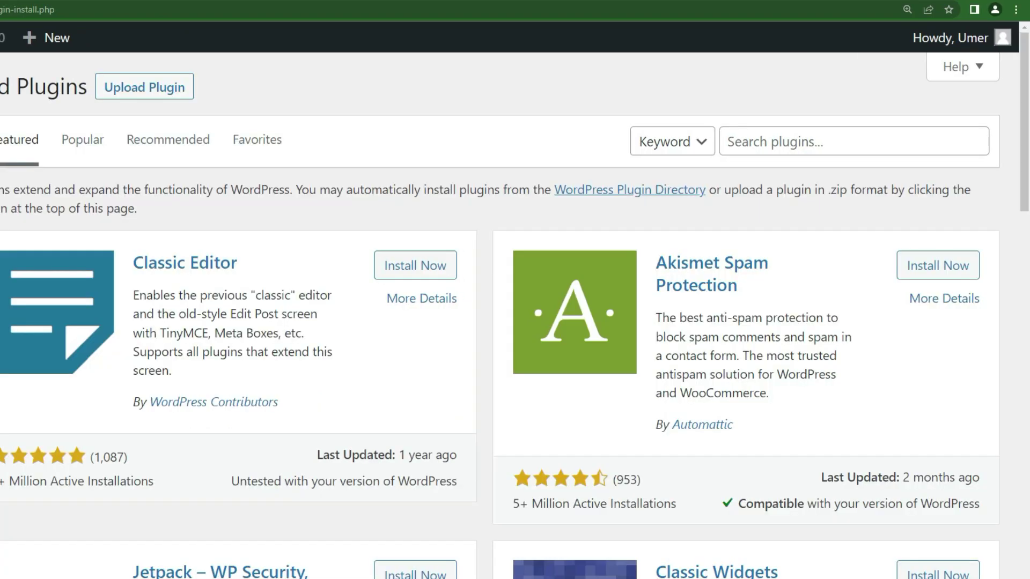
left_click(763, 144)
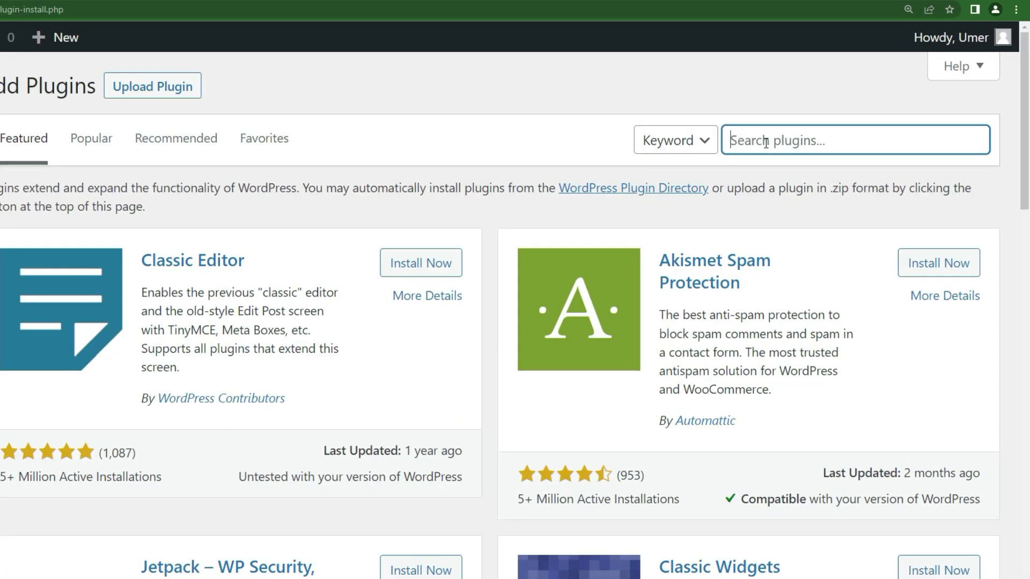
type("wpvivid")
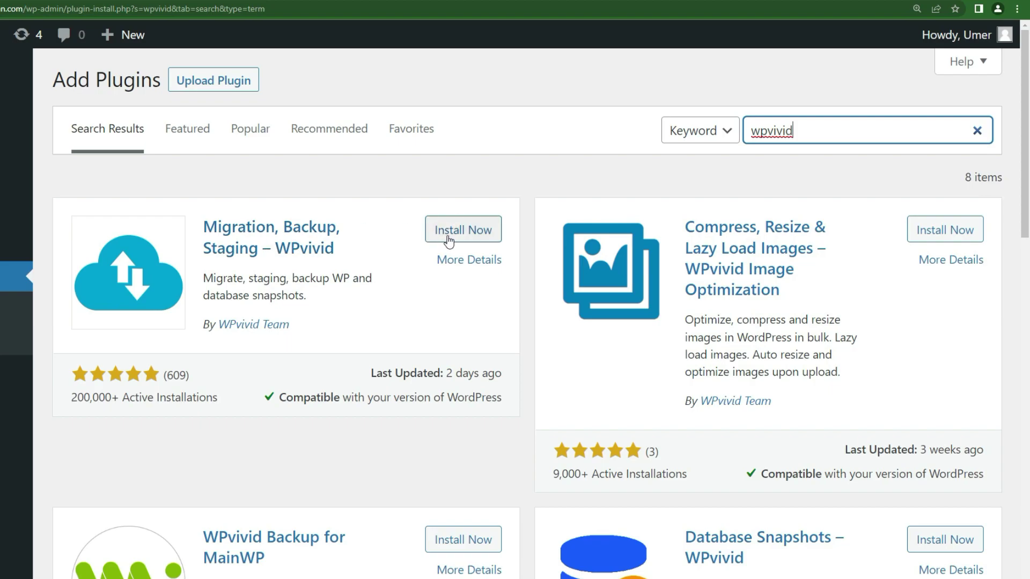
left_click(456, 236)
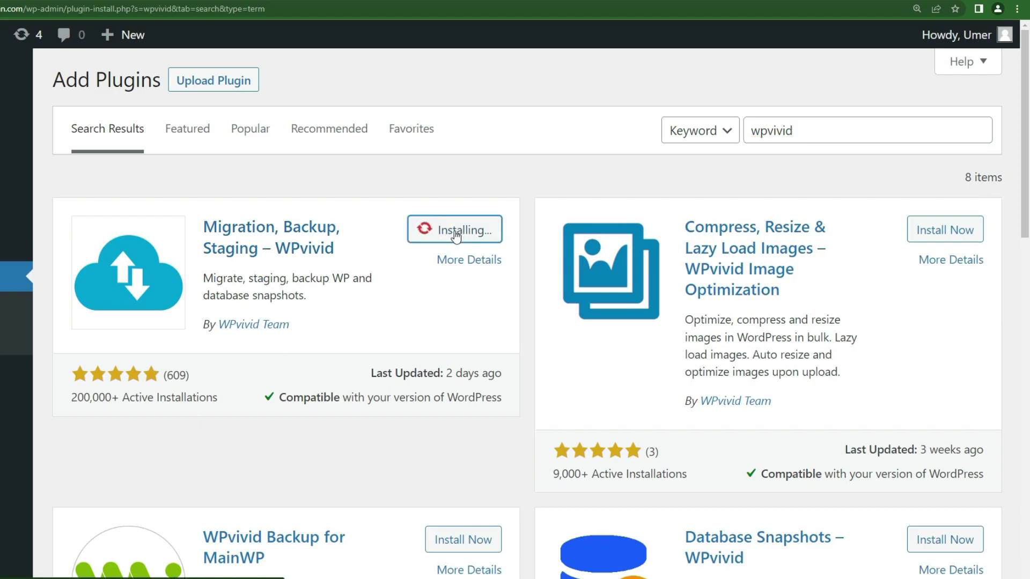
left_click(453, 236)
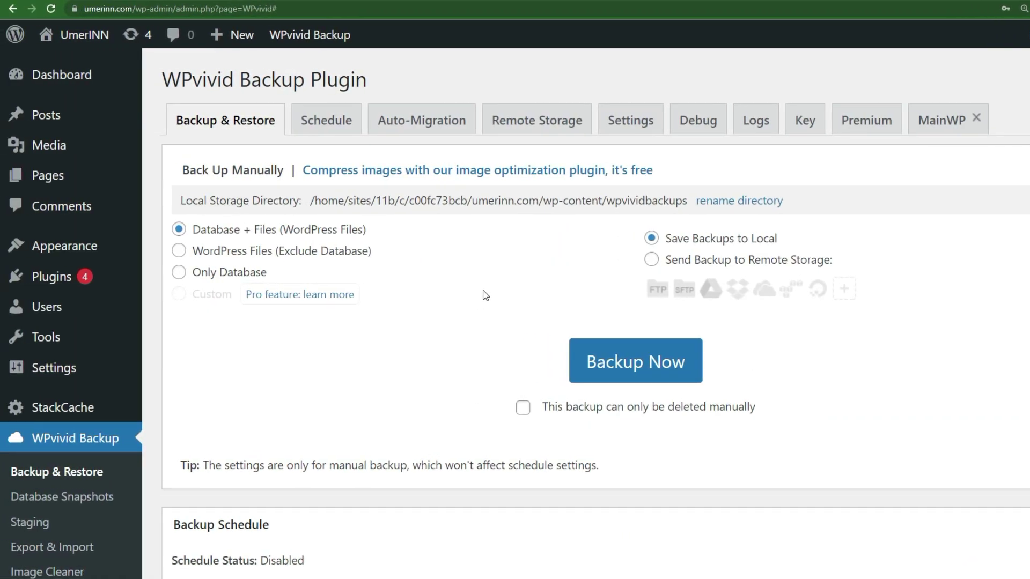
Add the part001 and part002 backup zips to the WPvivid upload list.
scroll(484, 295, "down", 7)
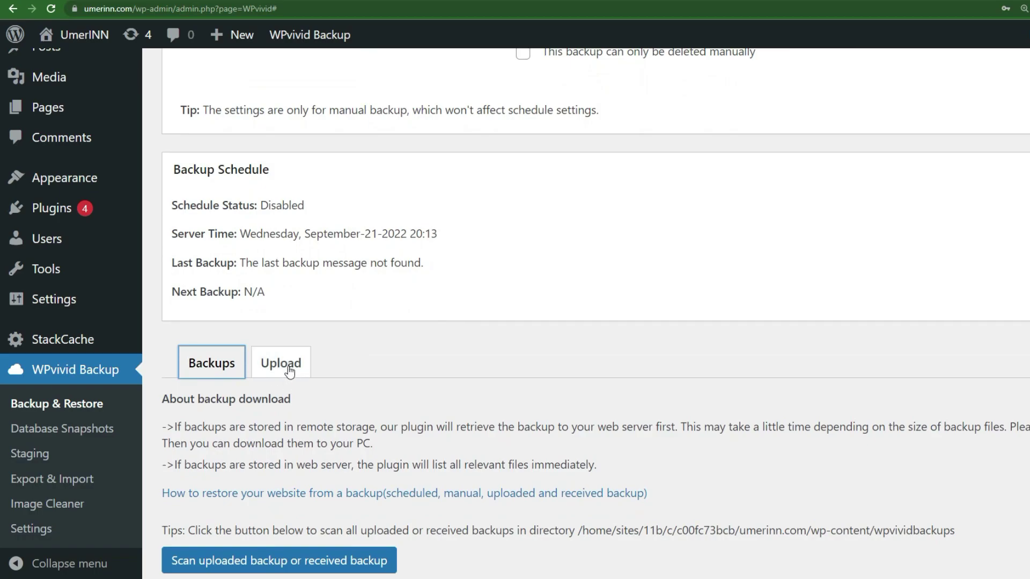
scroll(295, 370, "up", 7)
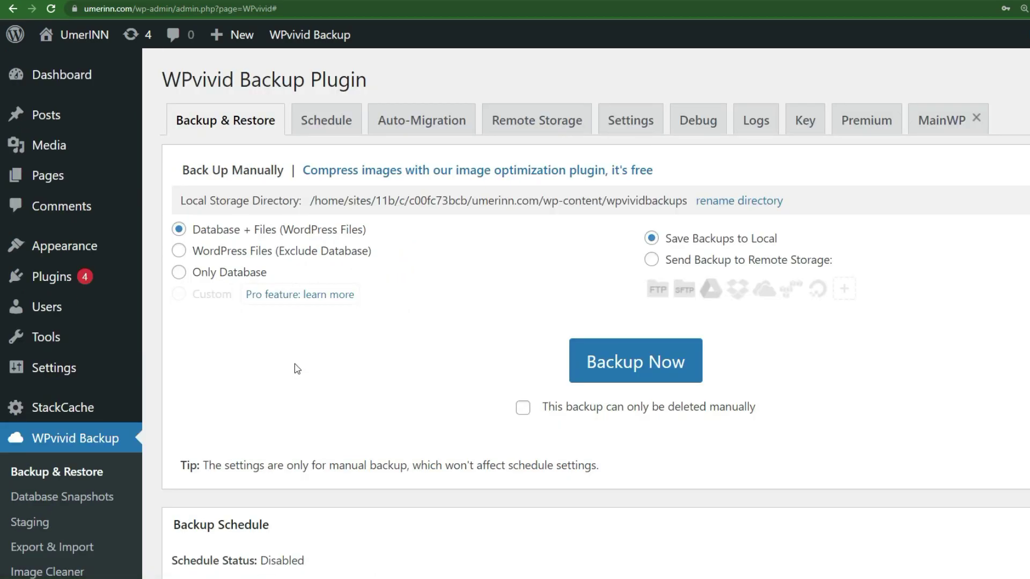
scroll(386, 361, "down", 9)
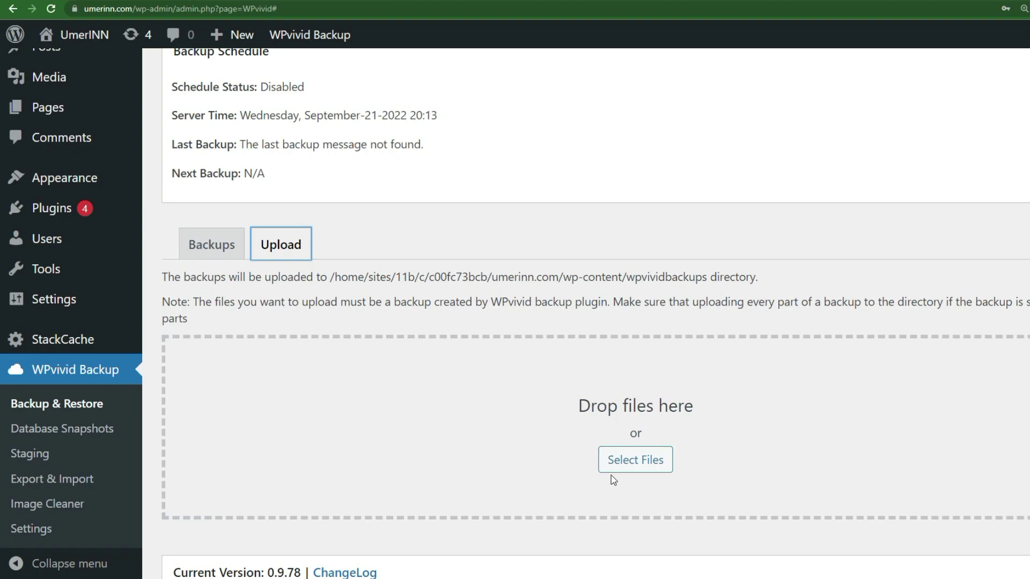
left_click(640, 464)
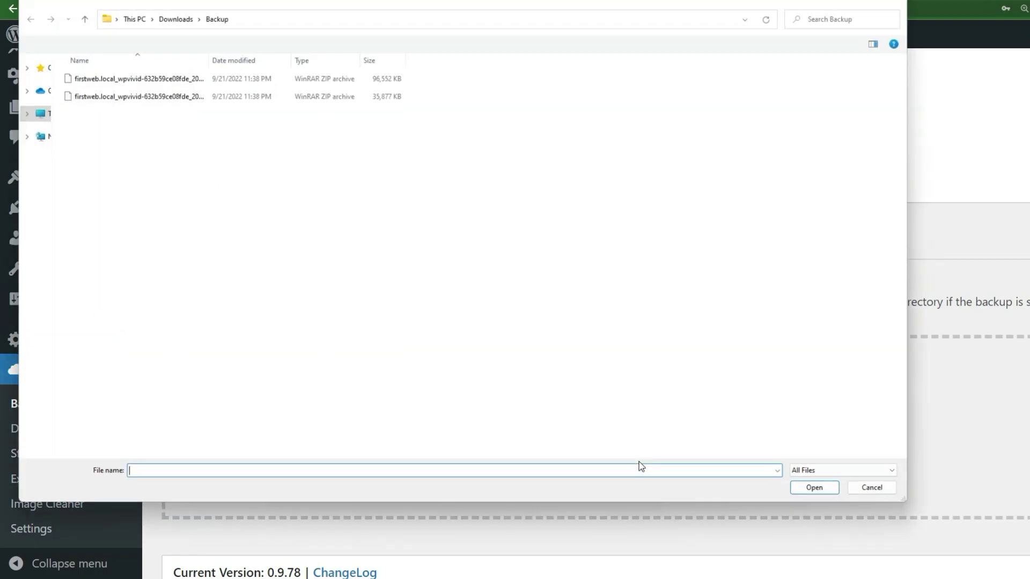
double_click(185, 78)
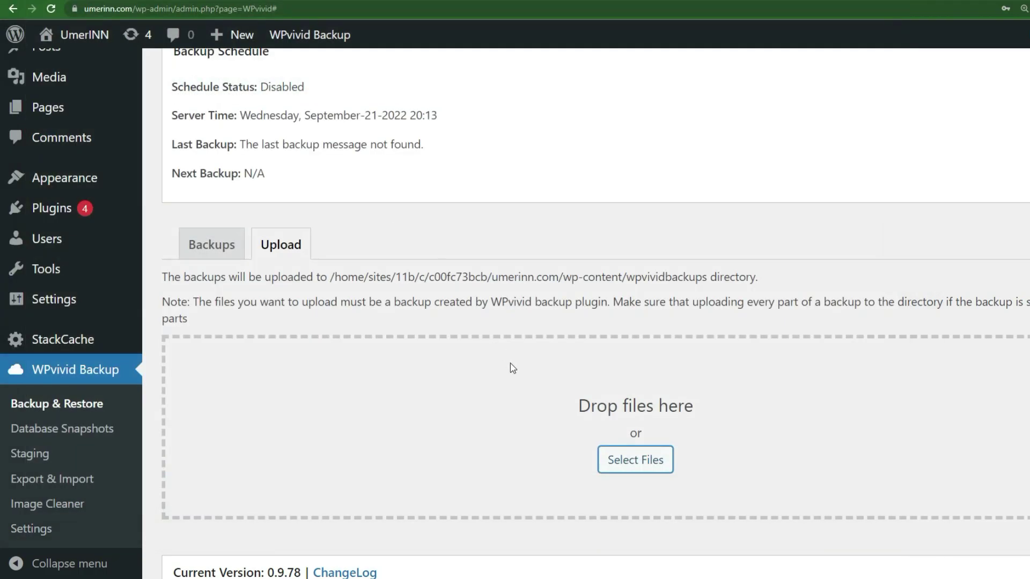
scroll(516, 375, "down", 2)
left_click(635, 342)
double_click(173, 92)
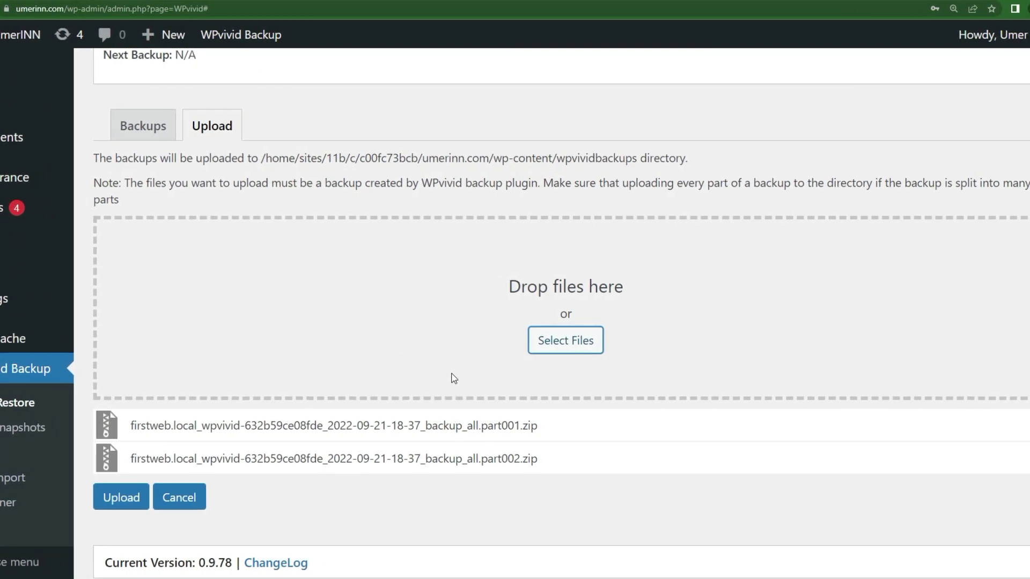
scroll(453, 378, "down", 1)
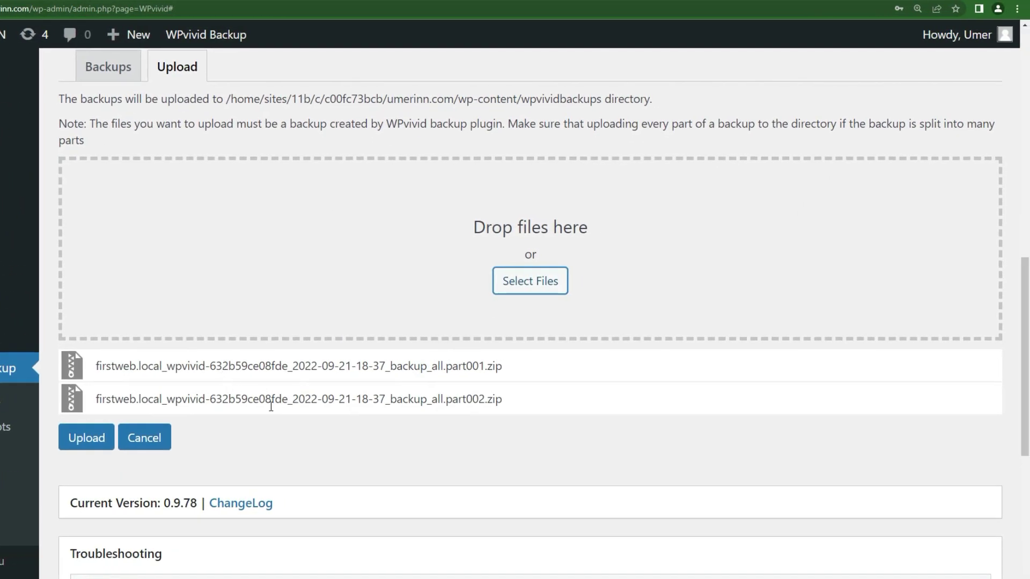
Upload both backup parts and wait until they finish.
left_click(87, 439)
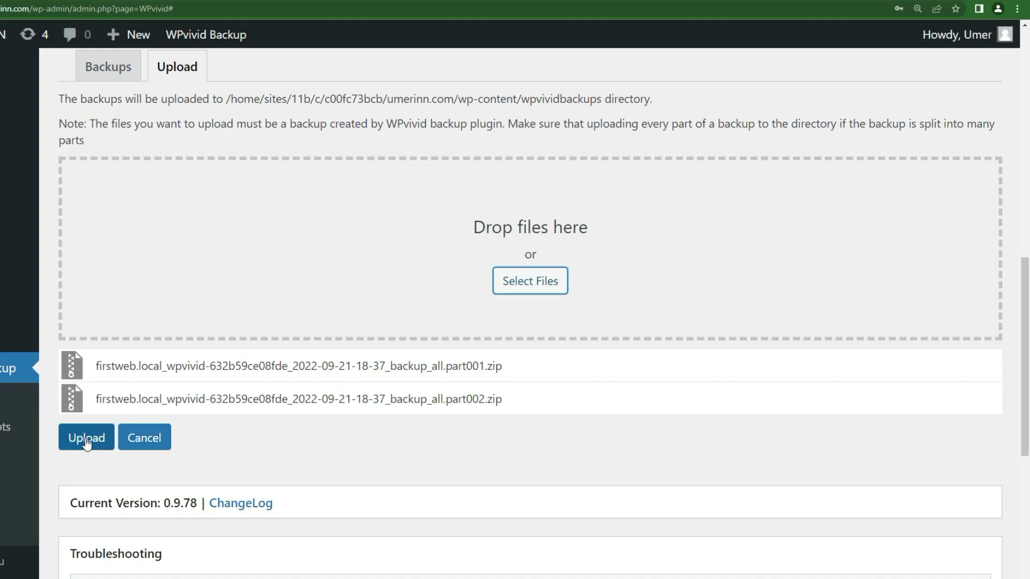
left_click(91, 443)
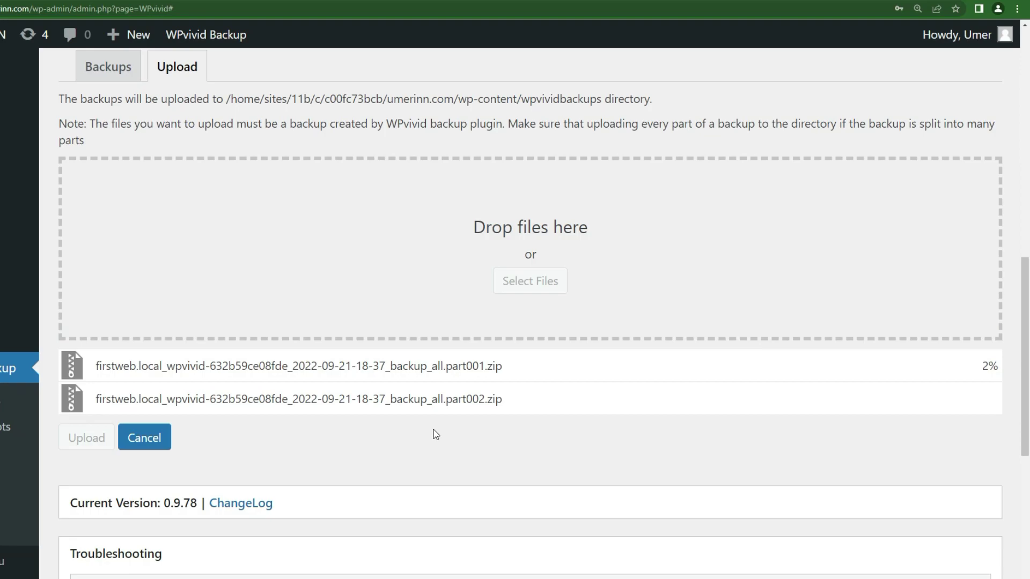
scroll(376, 287, "down", 1)
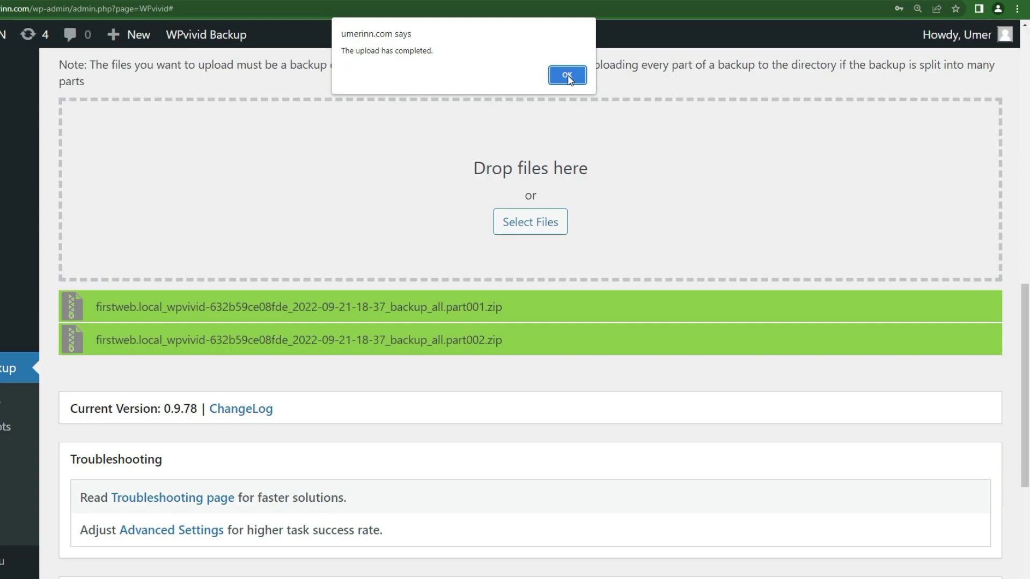
Dismiss the upload-complete notice and scroll to the uploaded Sep-21-2022 18:37 backup.
left_click(567, 75)
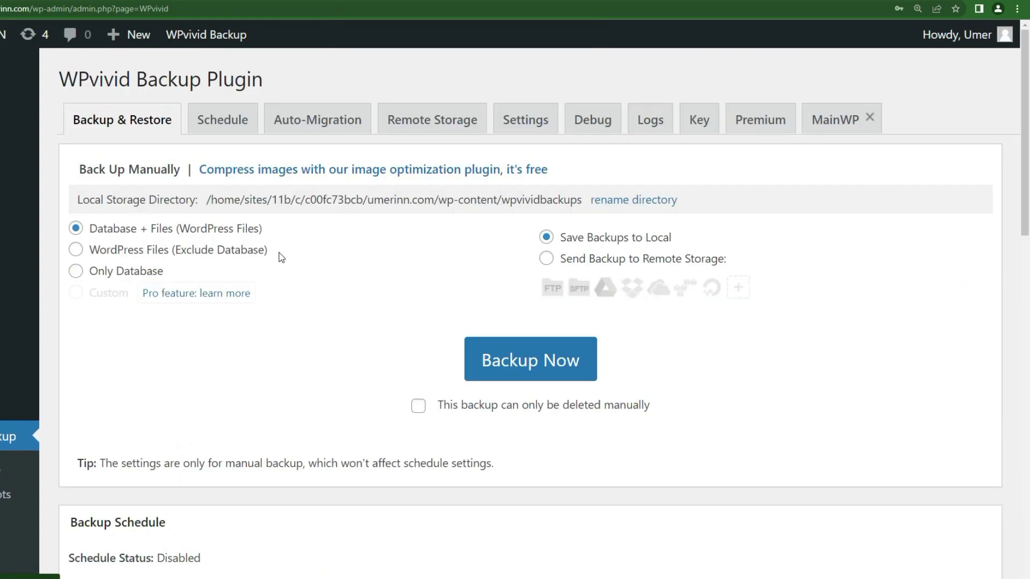
scroll(292, 266, "down", 10)
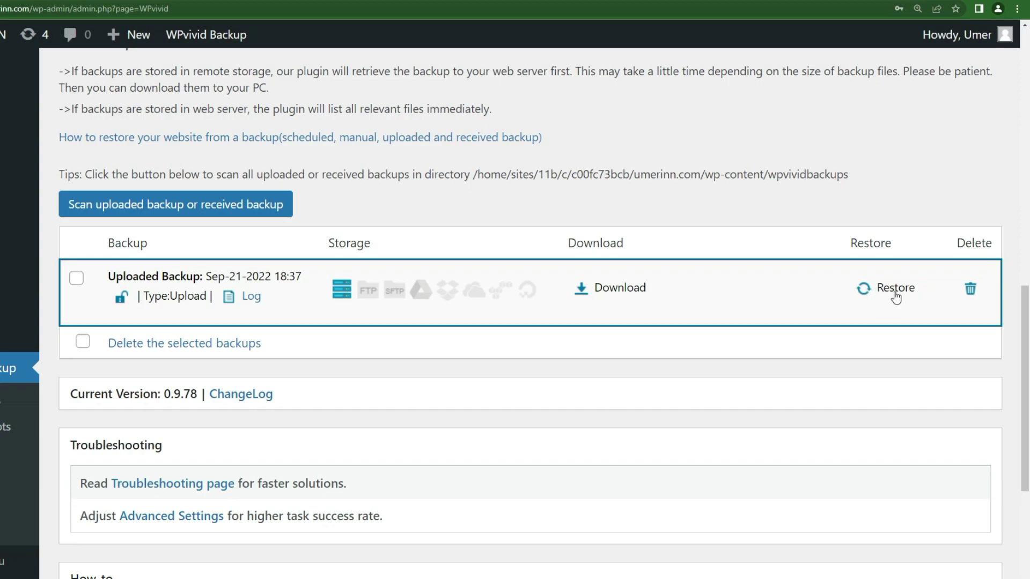
Restore the live site from the uploaded Sep-21-2022 18:37 backup, confirming the restore.
left_click(895, 294)
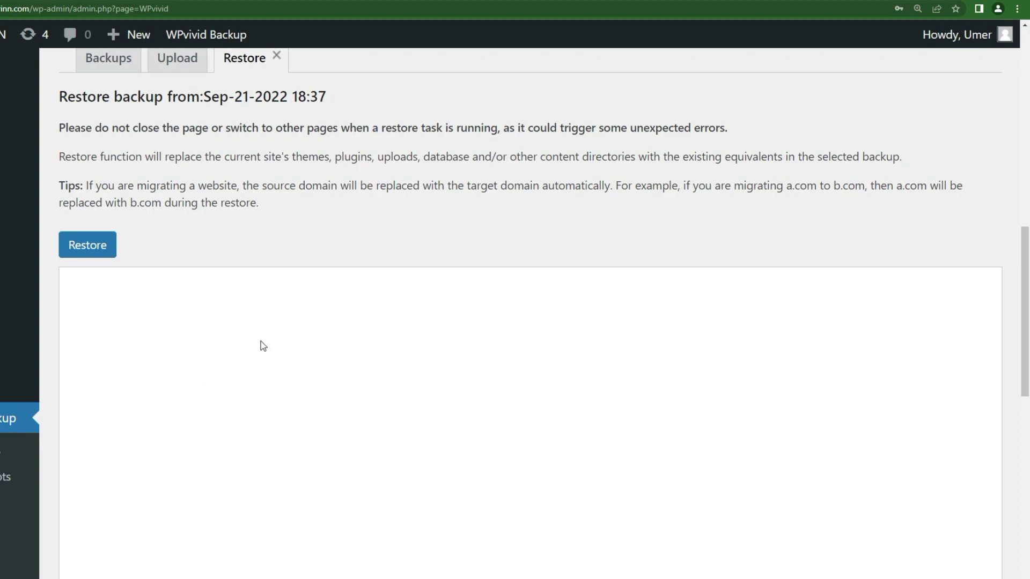
left_click(99, 252)
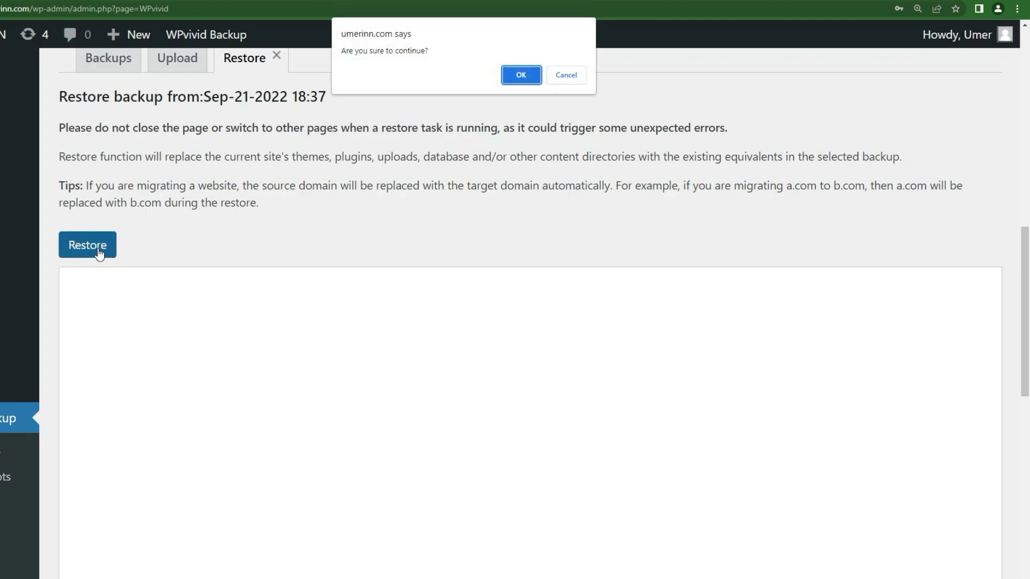
left_click(514, 80)
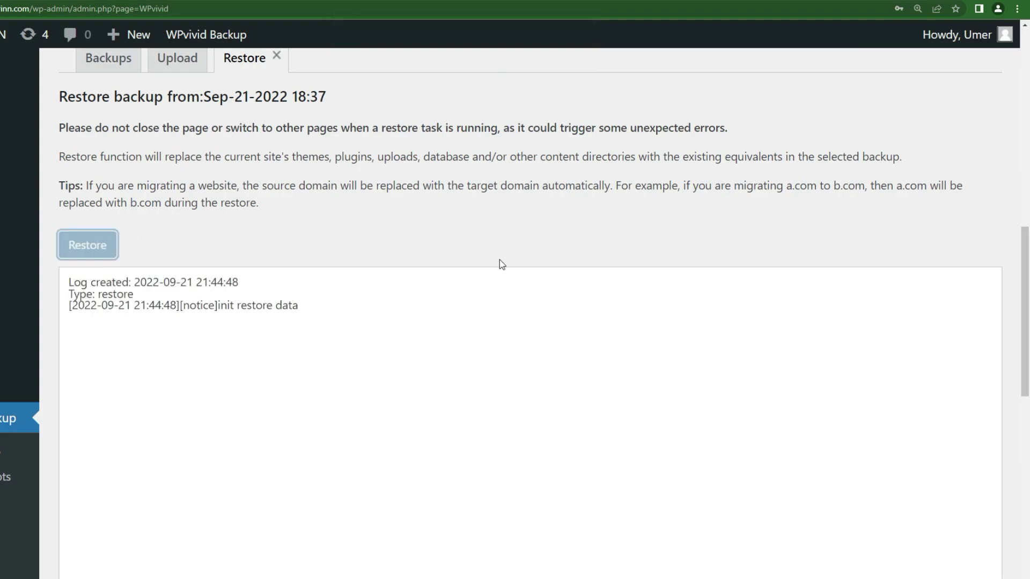
scroll(452, 349, "down", 1)
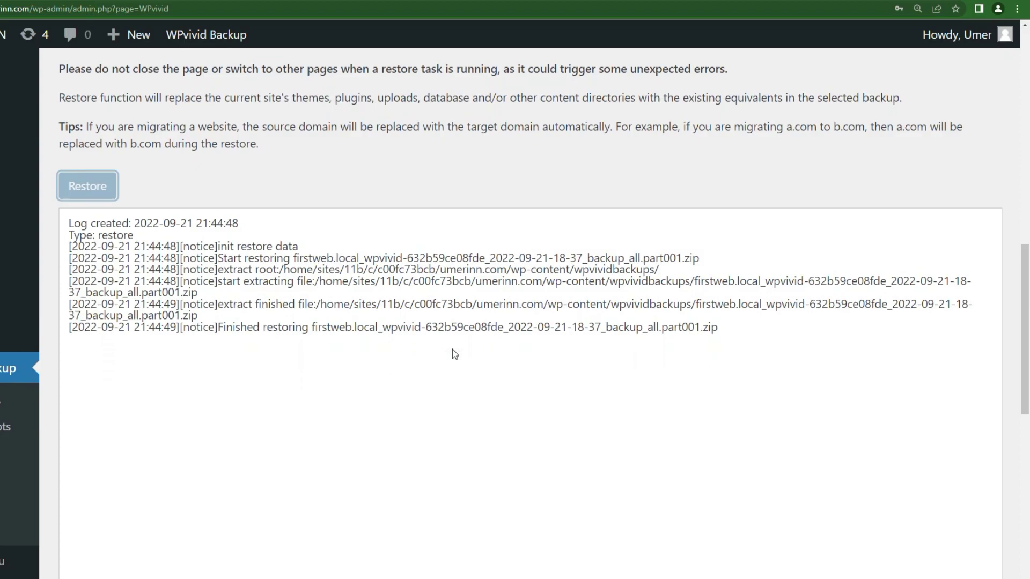
scroll(453, 349, "down", 1)
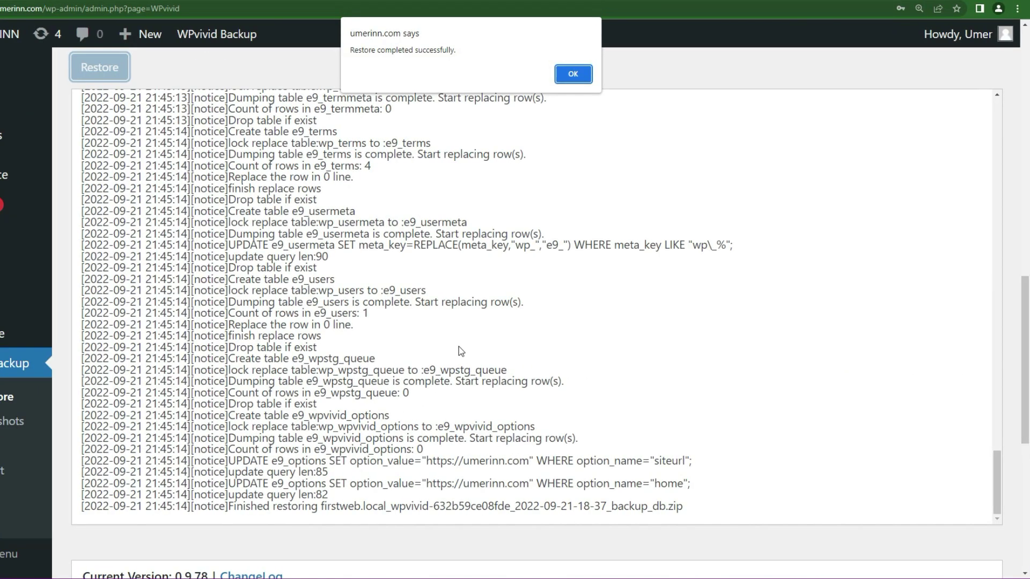
Dismiss the restore notice and log back in with the admin username and account password.
left_click(578, 80)
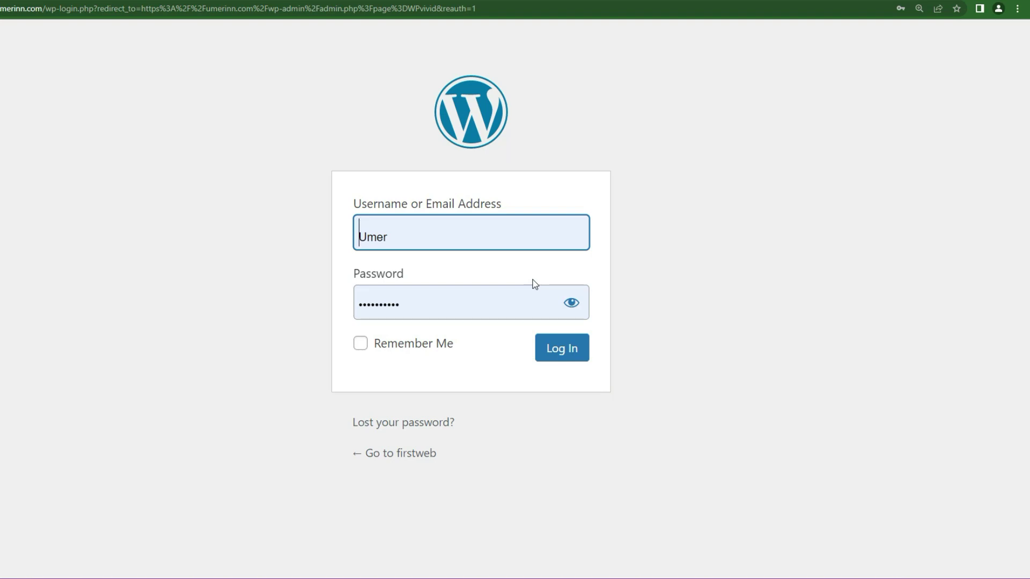
double_click(511, 228)
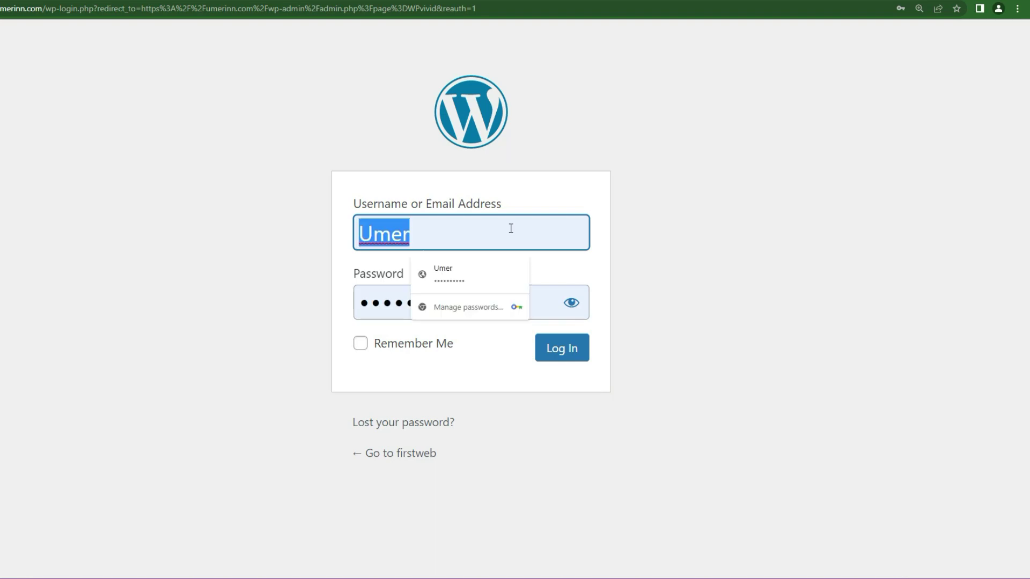
type("admin")
key("Tab")
type("****")
left_click(571, 351)
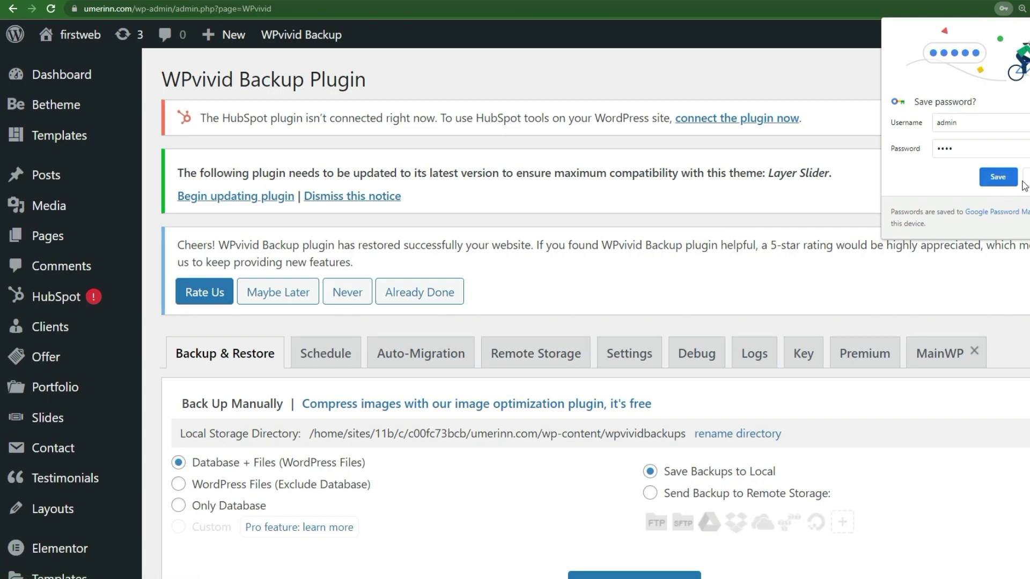
Save the new login in Chrome and review the restored WPvivid page's success notice.
left_click(997, 177)
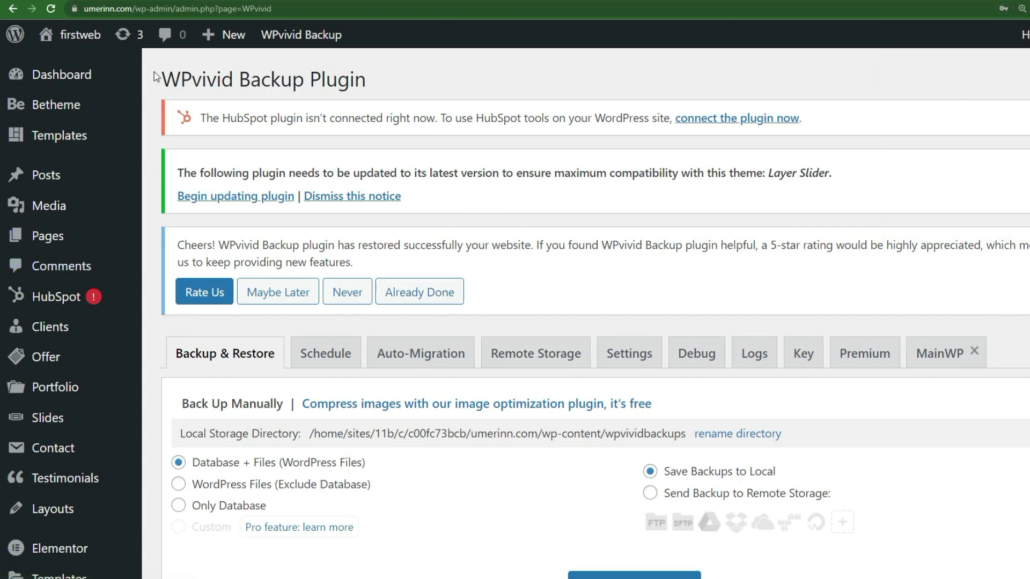
mouse_move(84, 110)
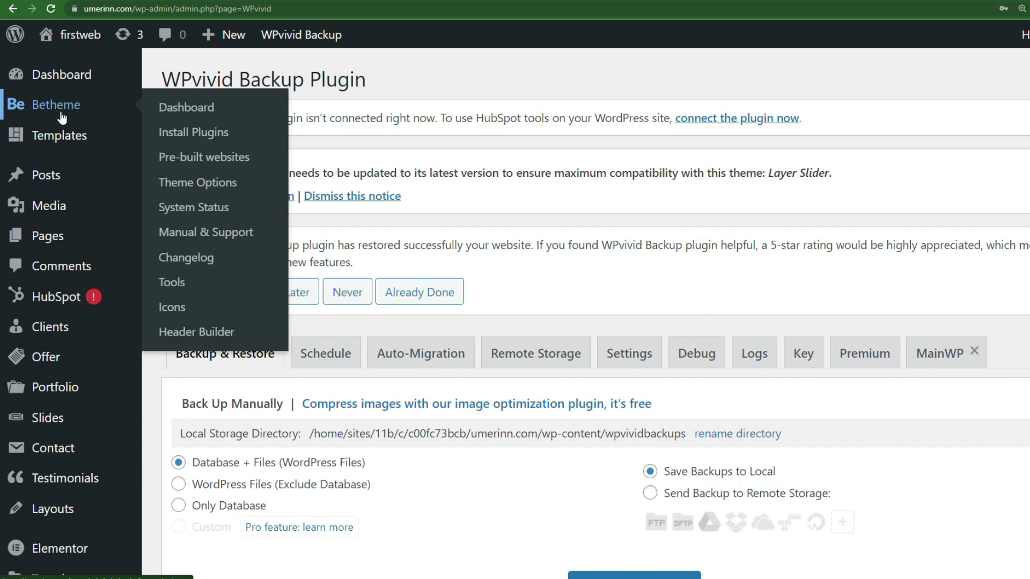
scroll(59, 344, "down", 4)
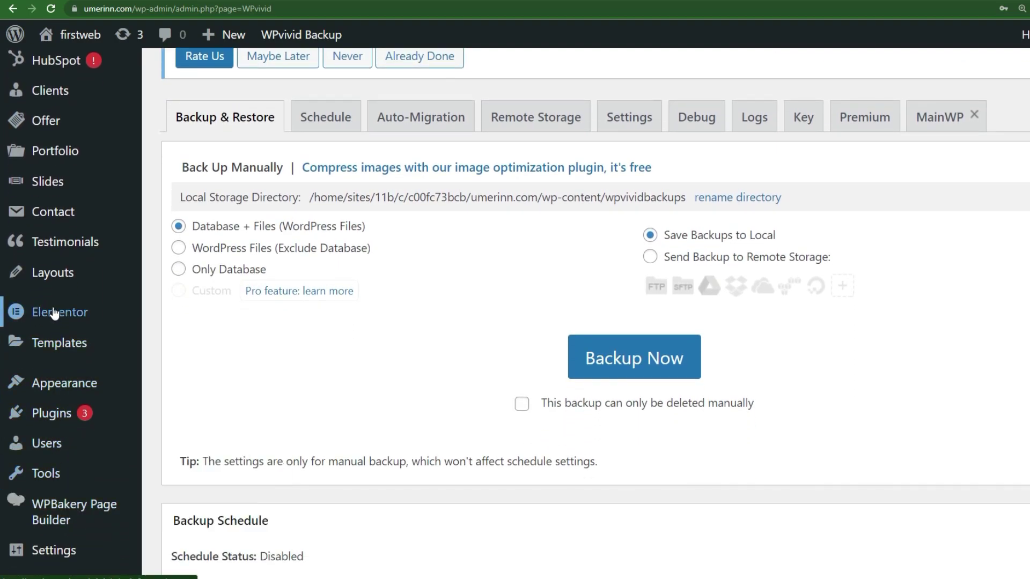
scroll(117, 273, "up", 4)
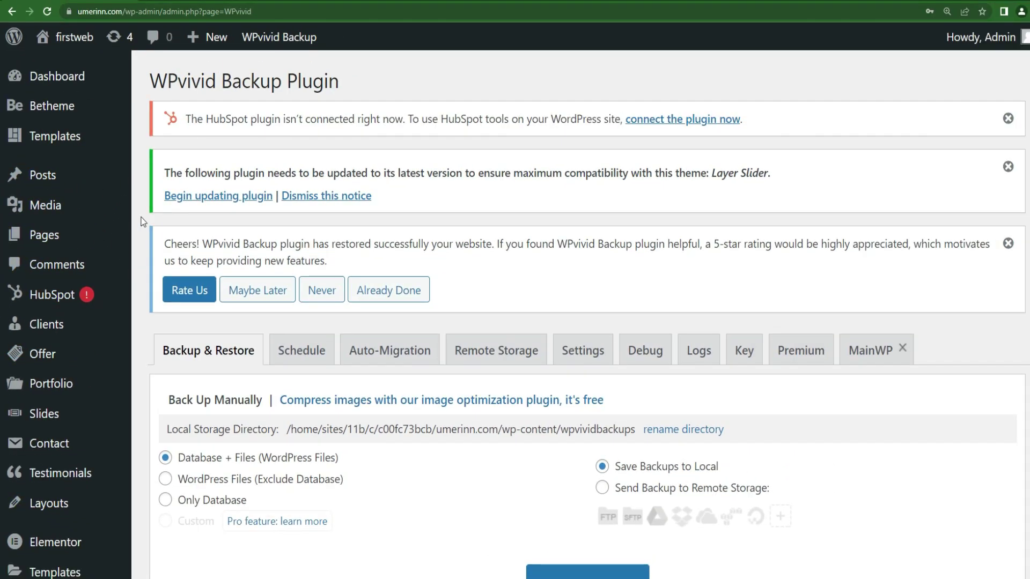
Open the live umerinn.com site in a new browser tab and switch to it.
mouse_move(70, 37)
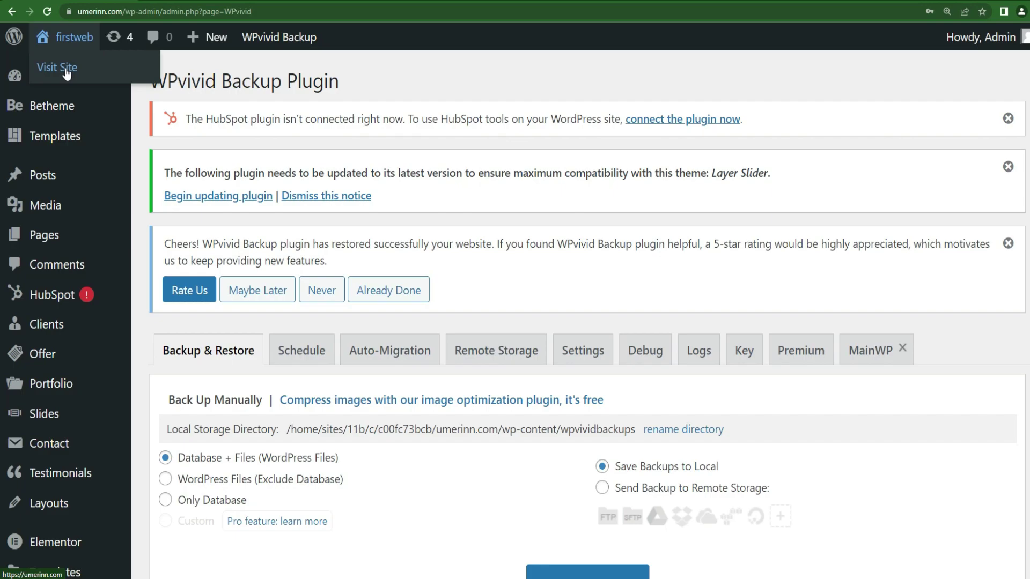
right_click(65, 69)
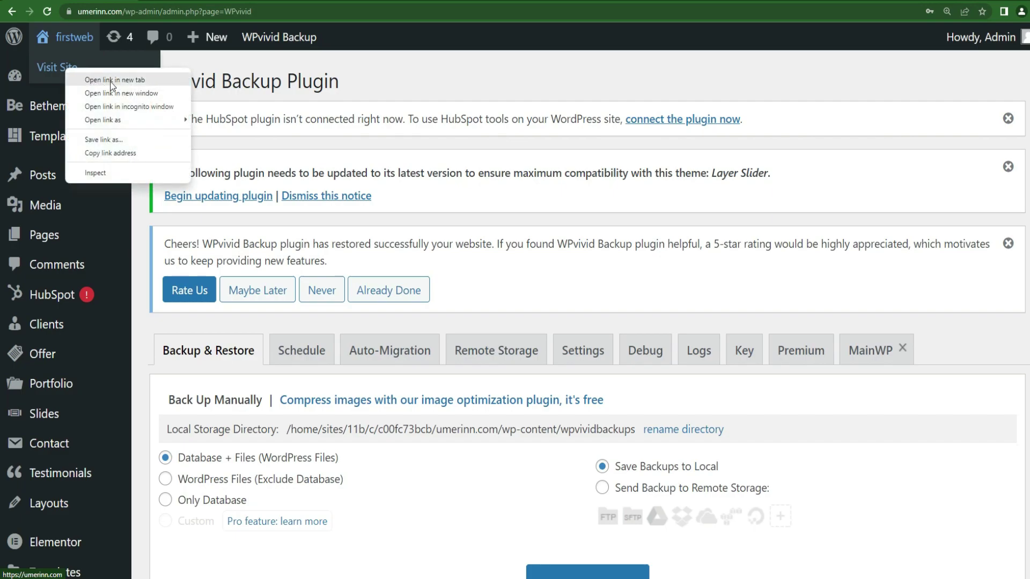
left_click(110, 80)
key("ctrl+Tab")
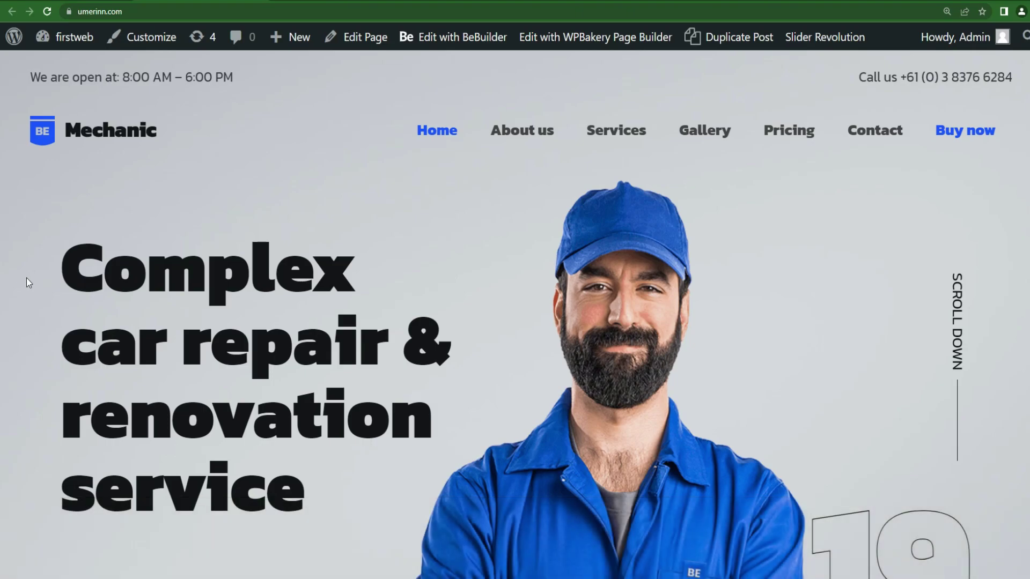
Zoom to 125% and scroll to the Quant, Postre, Eleume, Temron, Garnor, Strean logo cards.
key("ctrl+minus")
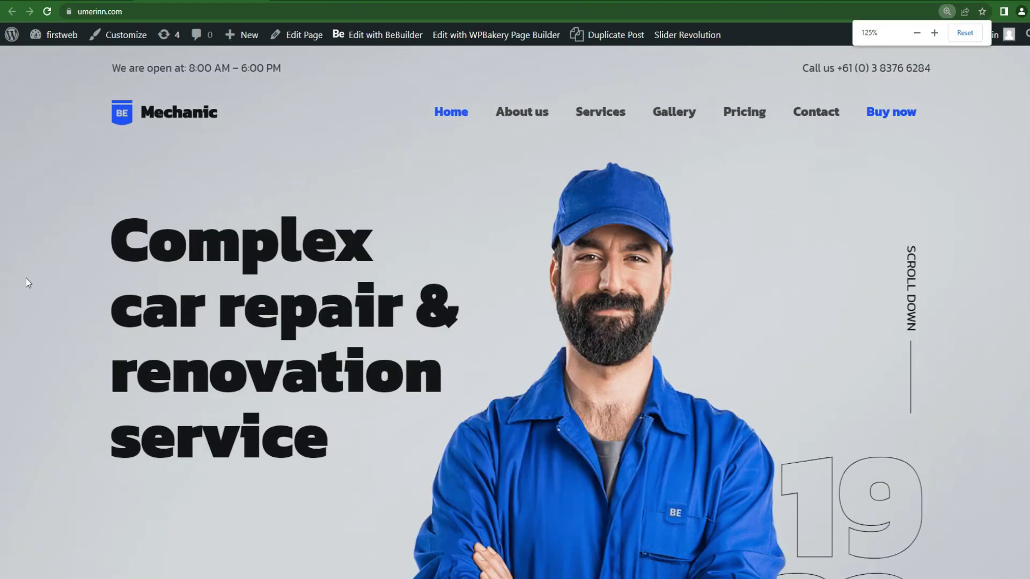
scroll(26, 277, "down", 3)
scroll(25, 277, "down", 6)
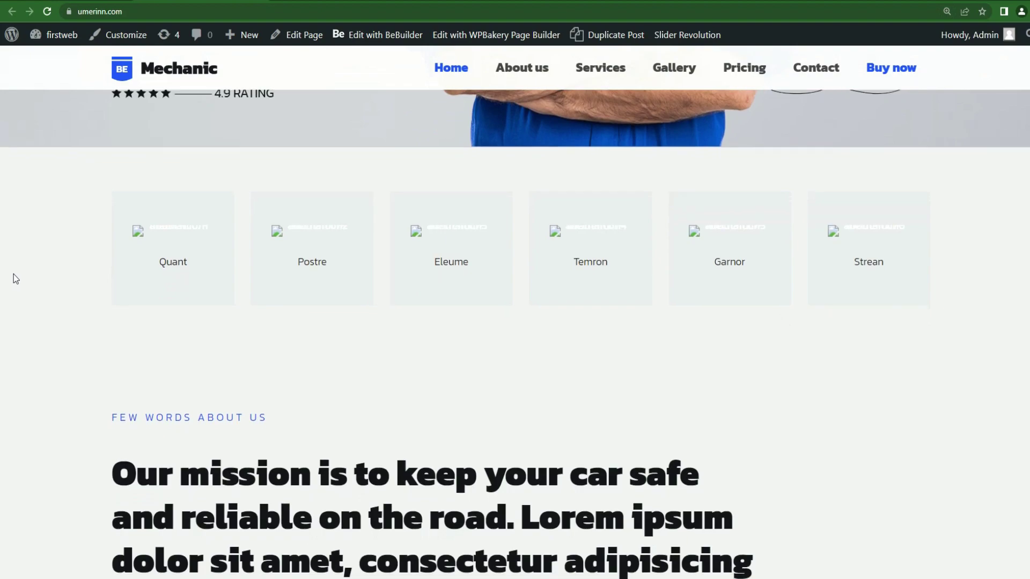
scroll(12, 278, "up", 1)
scroll(62, 318, "down", 10)
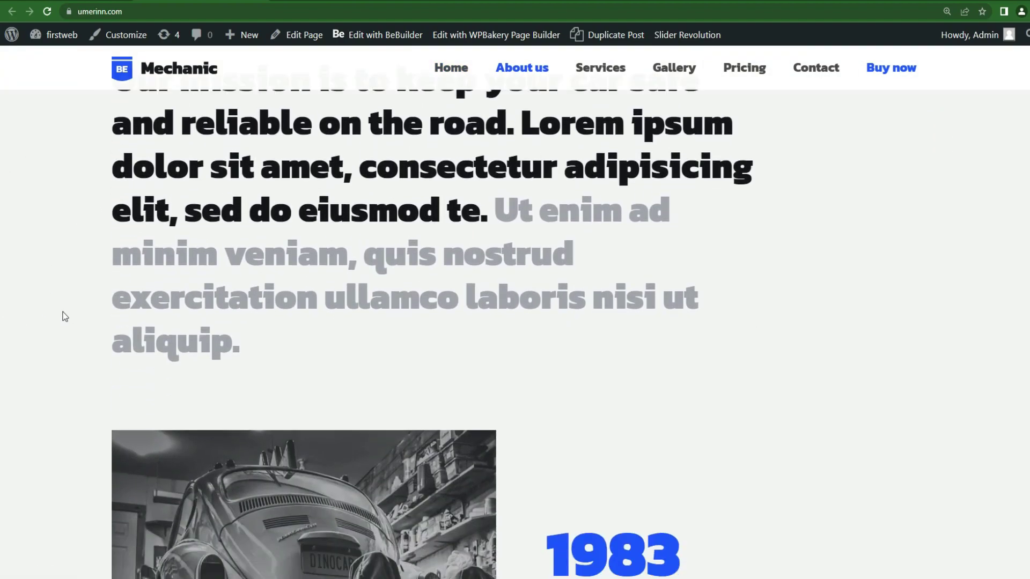
scroll(54, 315, "down", 12)
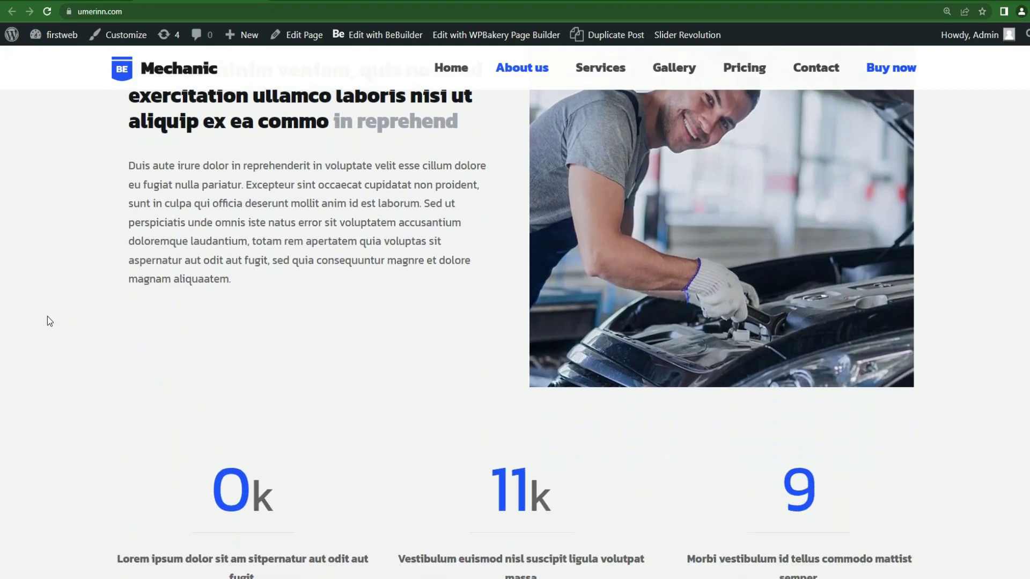
scroll(46, 321, "down", 14)
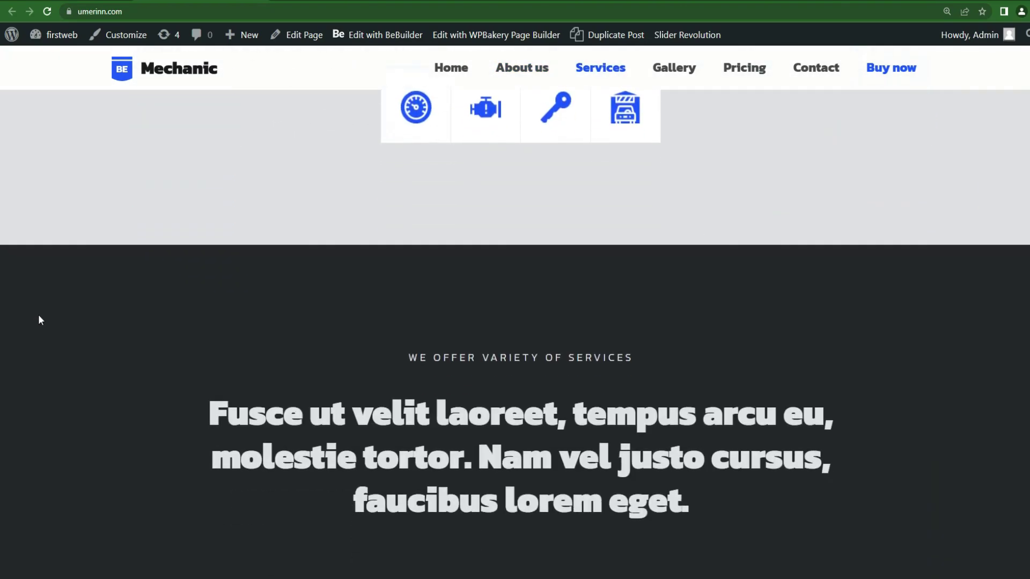
scroll(66, 319, "down", 15)
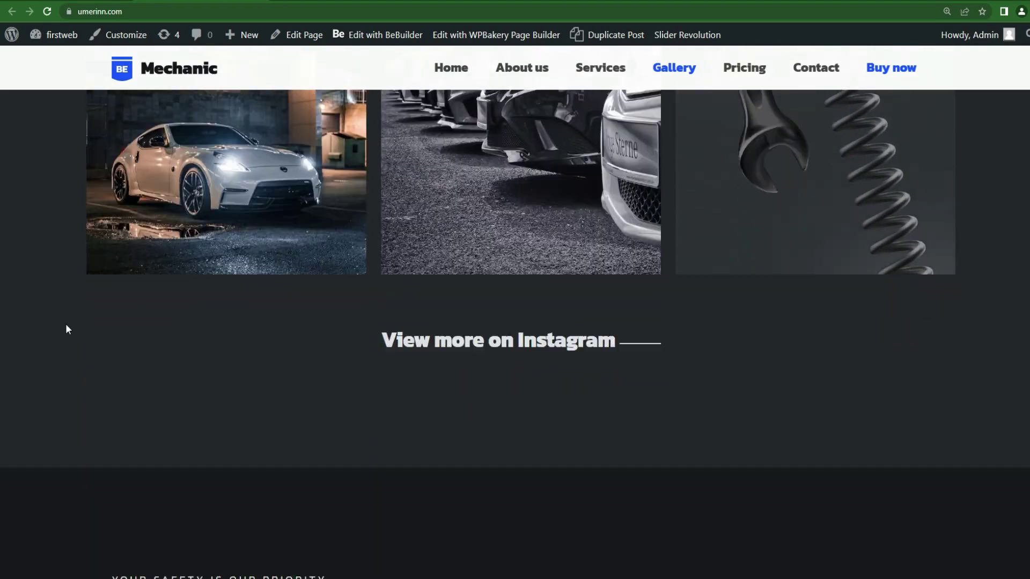
scroll(66, 328, "down", 15)
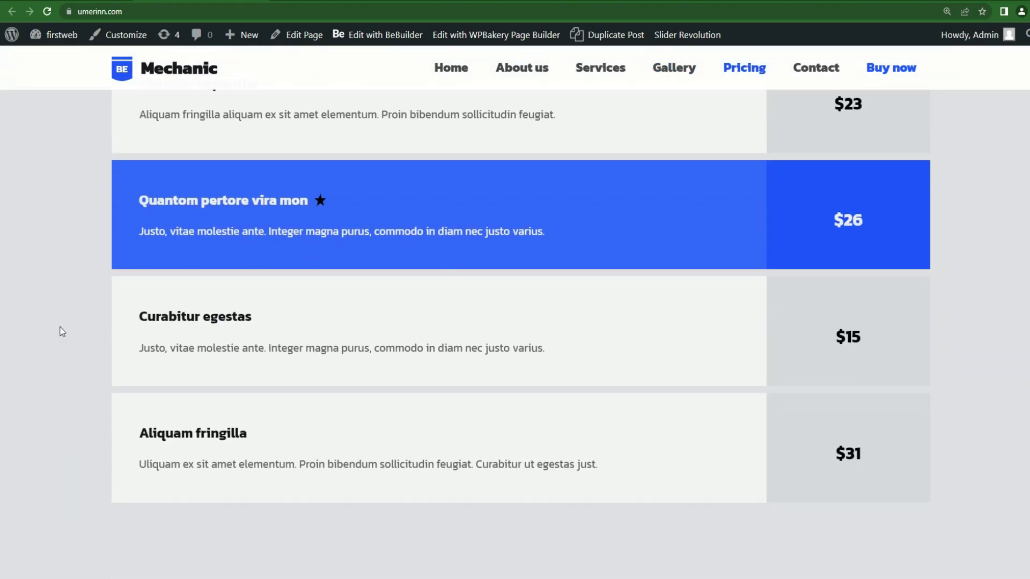
scroll(62, 331, "down", 10)
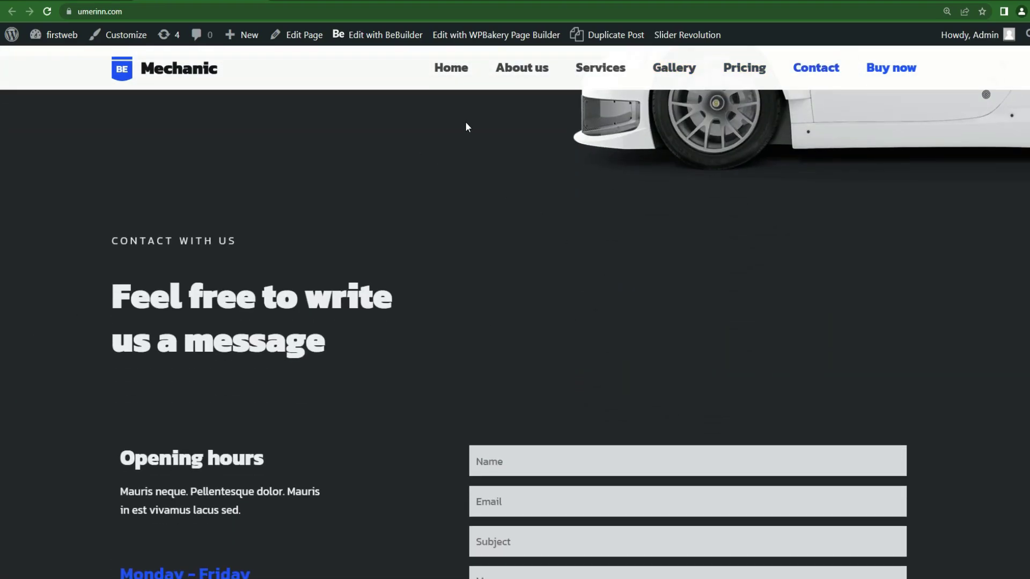
scroll(418, 310, "up", 20)
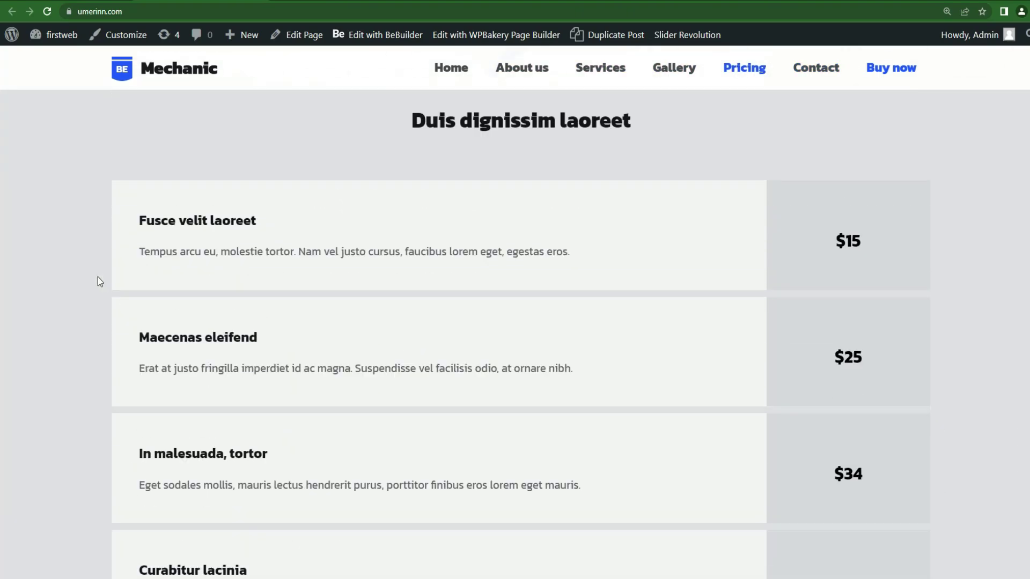
scroll(83, 277, "up", 15)
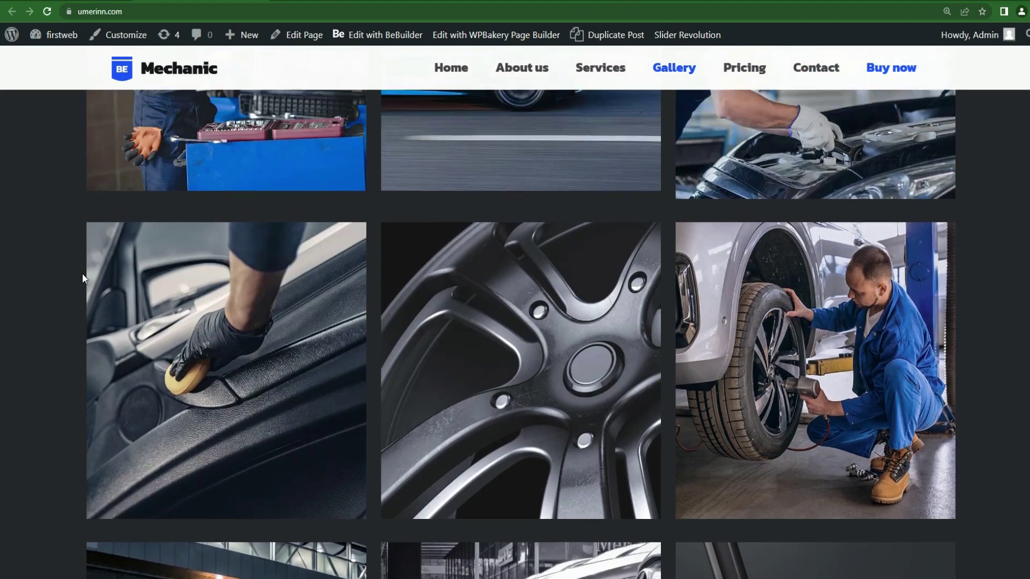
scroll(83, 275, "up", 15)
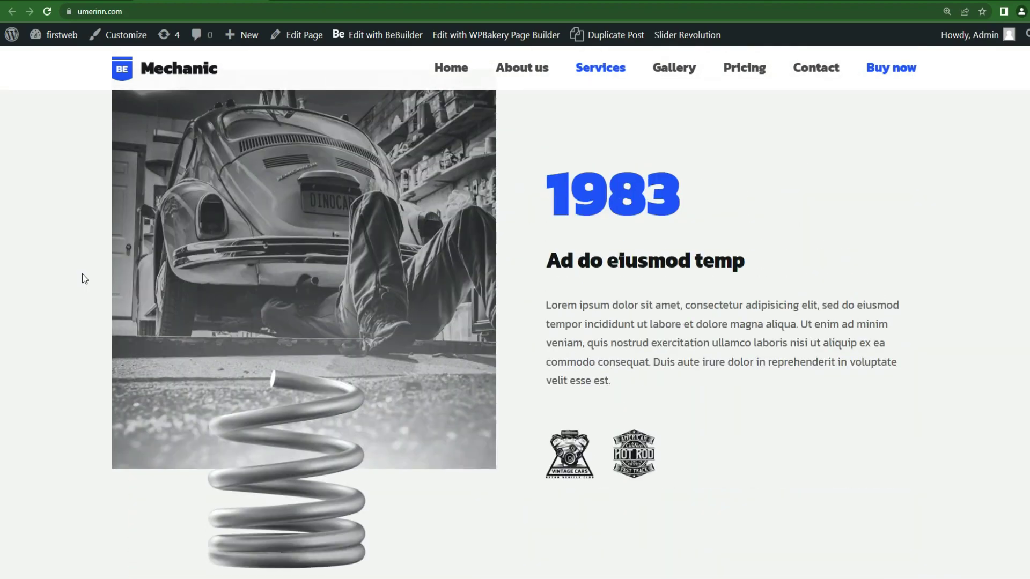
scroll(82, 278, "up", 5)
scroll(157, 296, "down", 3)
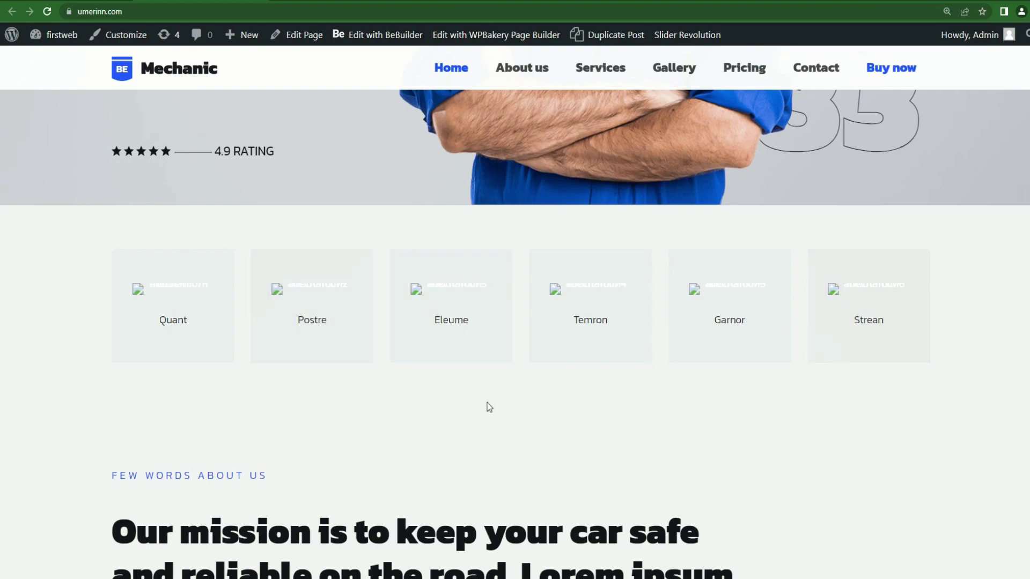
Scroll up through the All-in-One WP Migration 7.65 details on the local firstweb admin.
scroll(933, 376, "up", 2)
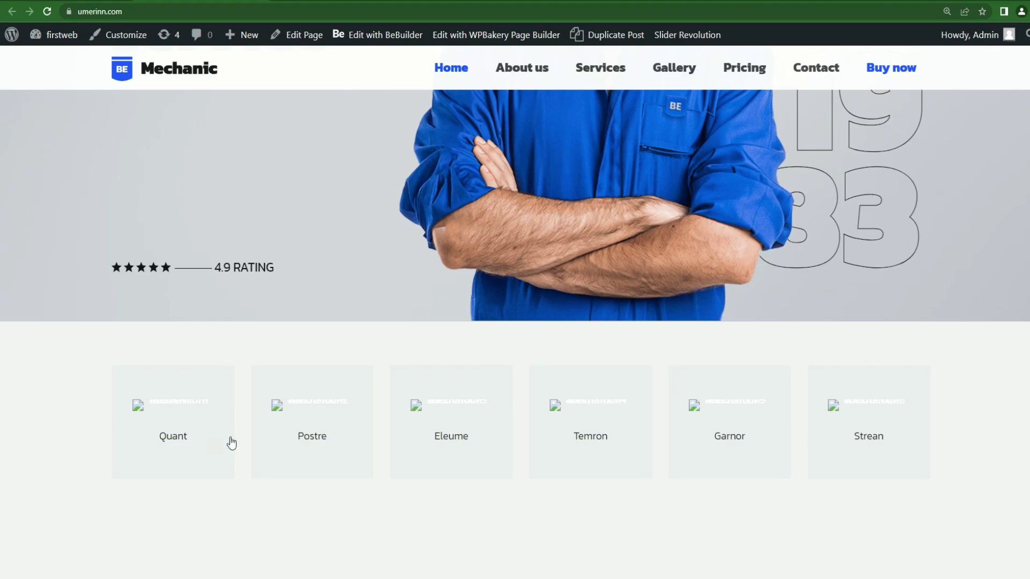
scroll(3, 276, "up", 3)
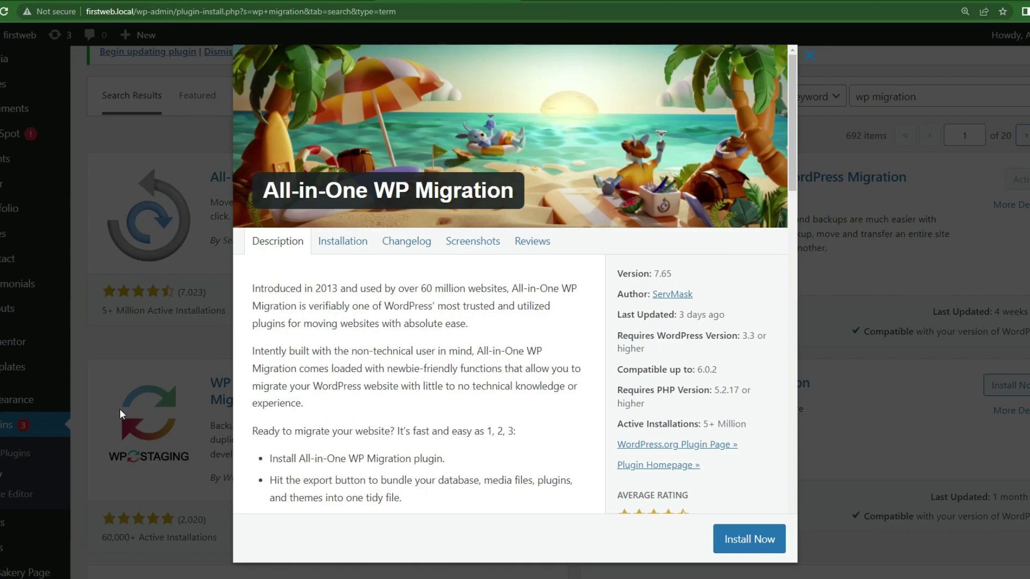
Search 'wp migr', then install and activate All-in-One WP Migration on the local firstweb site.
left_click(117, 425)
left_click(1, 474)
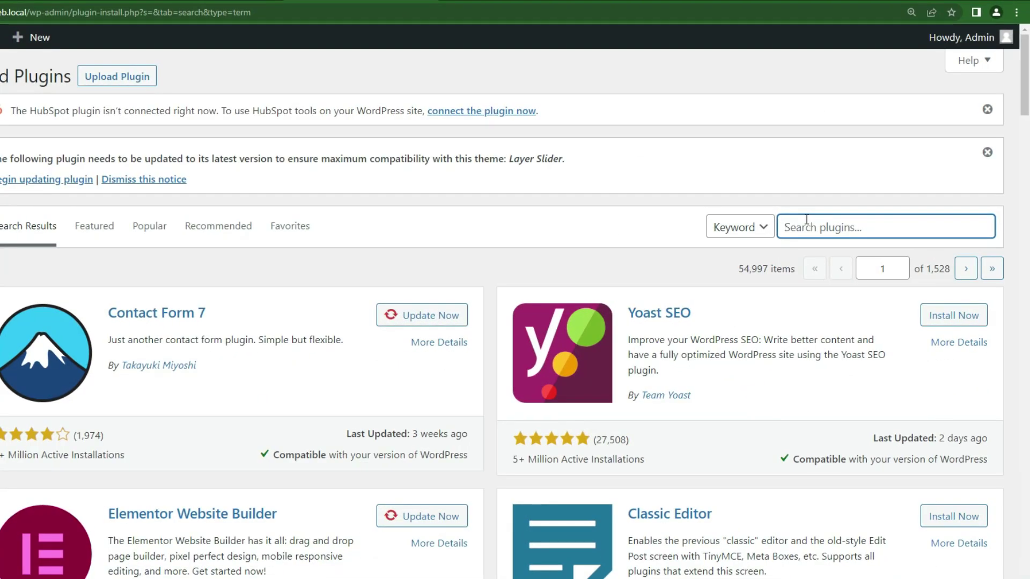
type("wp migration")
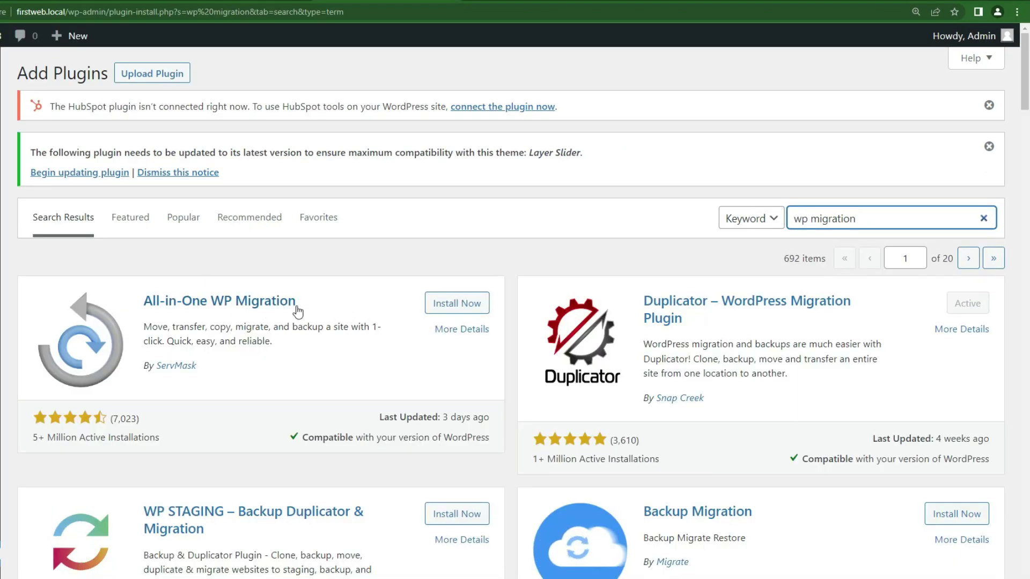
left_click(468, 303)
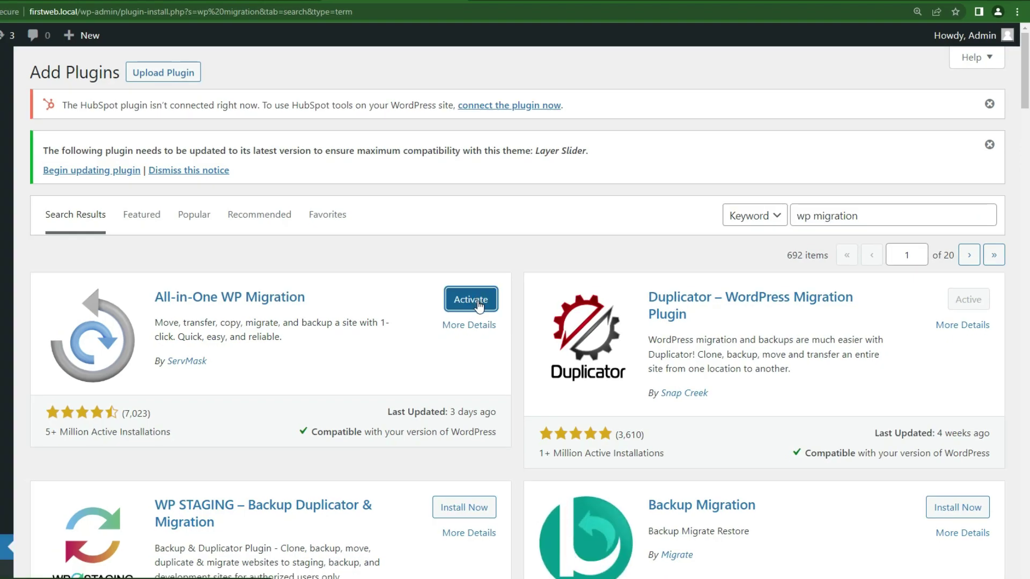
left_click(479, 303)
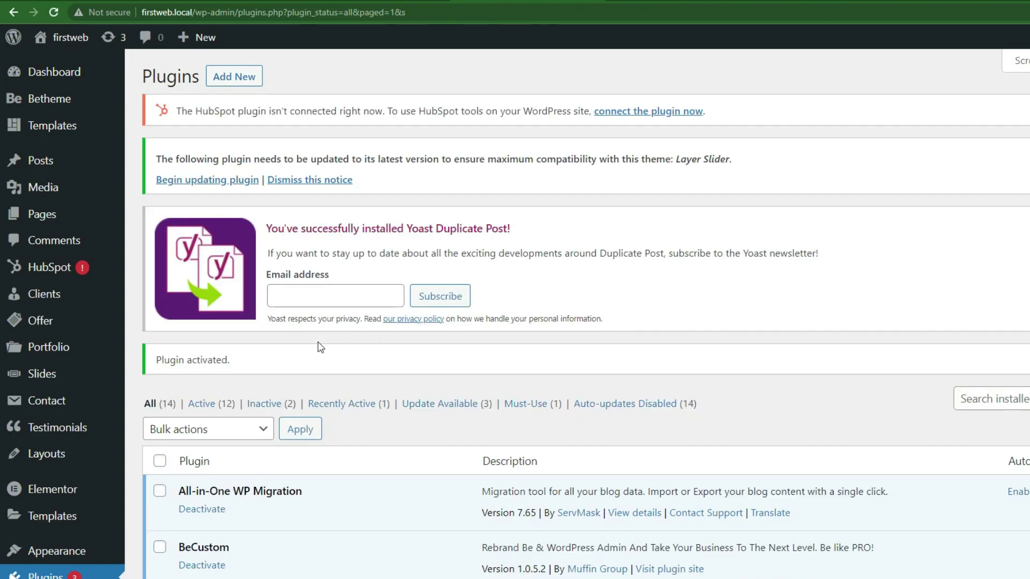
scroll(181, 361, "down", 3)
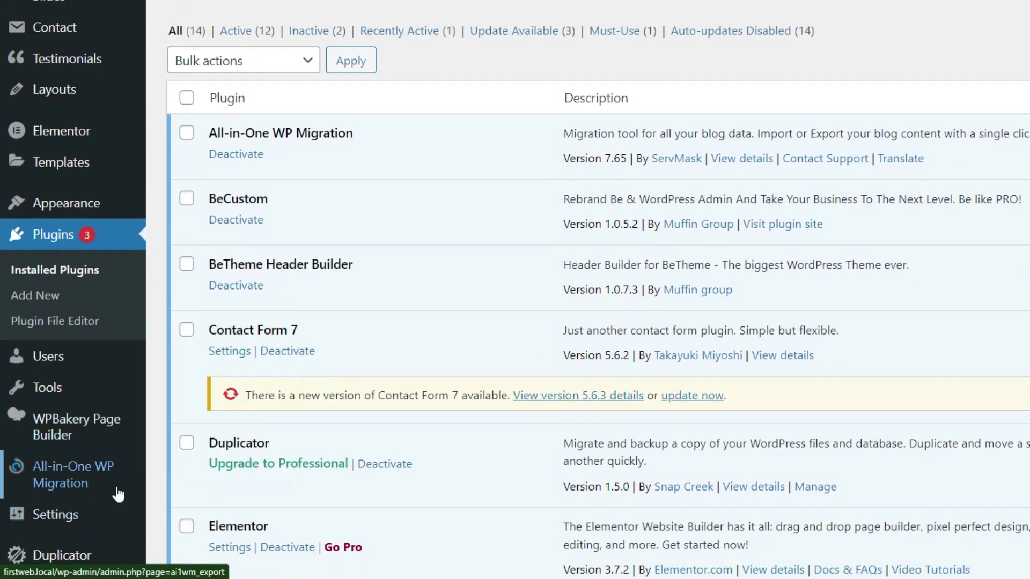
mouse_move(110, 479)
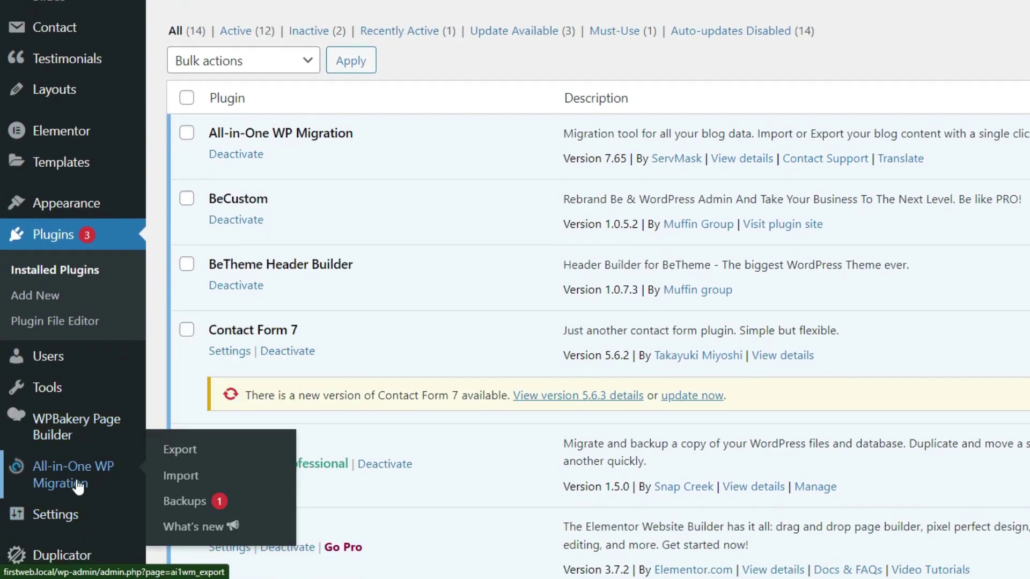
Export the local firstweb site to File and download the 516 MB backup.
left_click(191, 450)
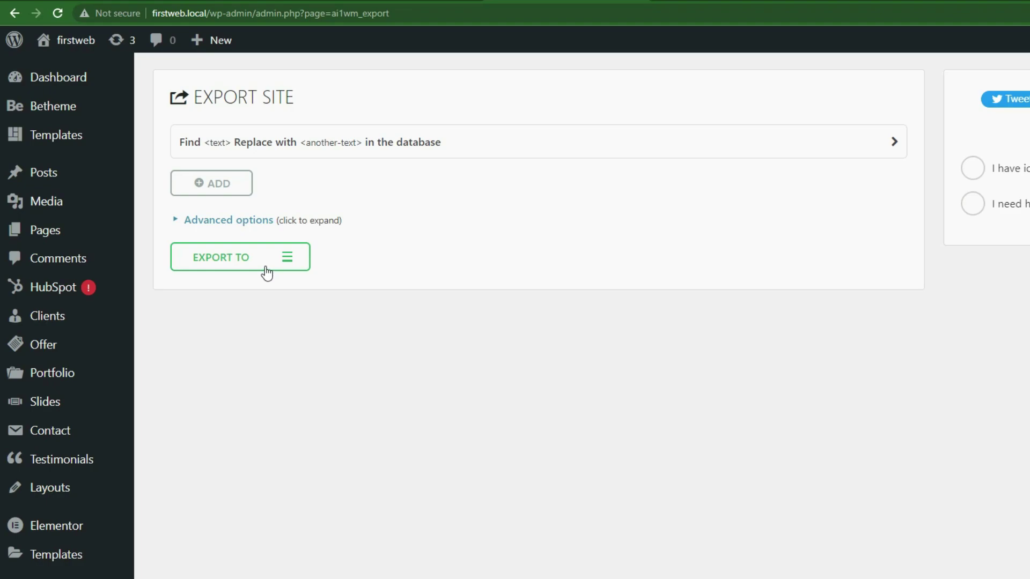
left_click(276, 262)
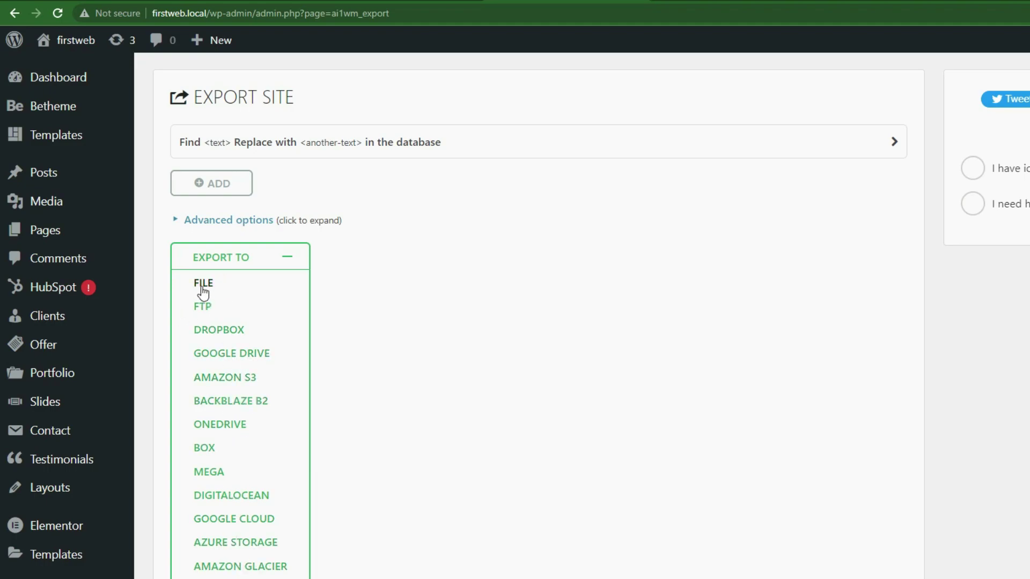
left_click(247, 285)
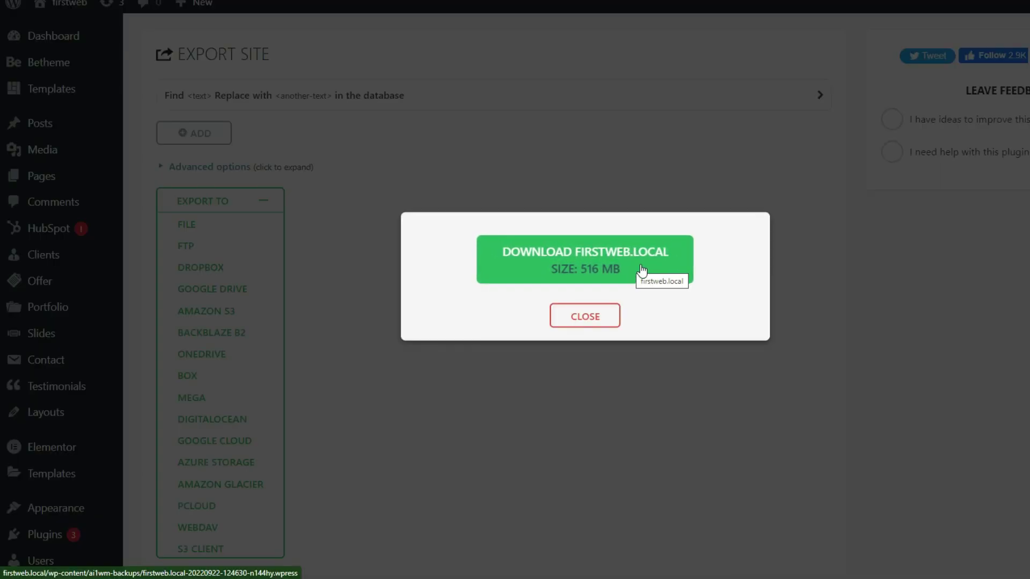
left_click(633, 269)
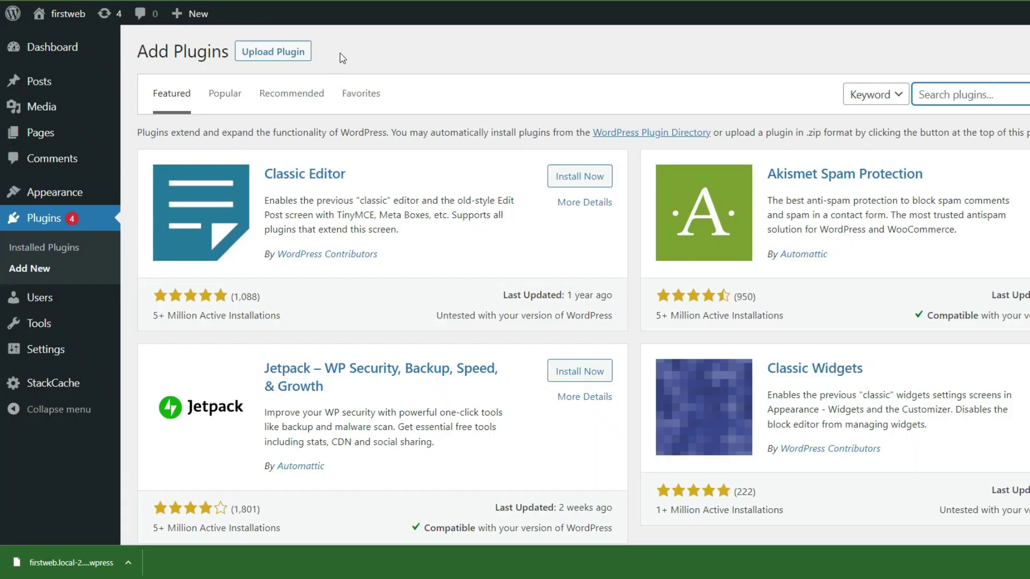
Open the live umerinn.com site's admin in a new tab.
mouse_move(65, 14)
right_click(53, 40)
left_click(107, 53)
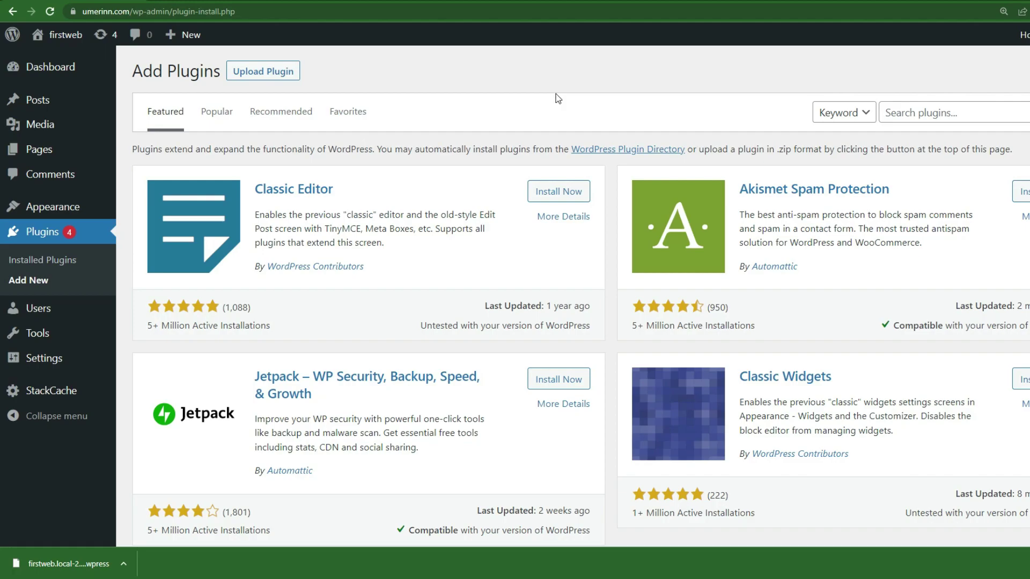
Search 'wp', then install and activate All-in-One WP Migration 7.65 on the live site.
left_click(906, 114)
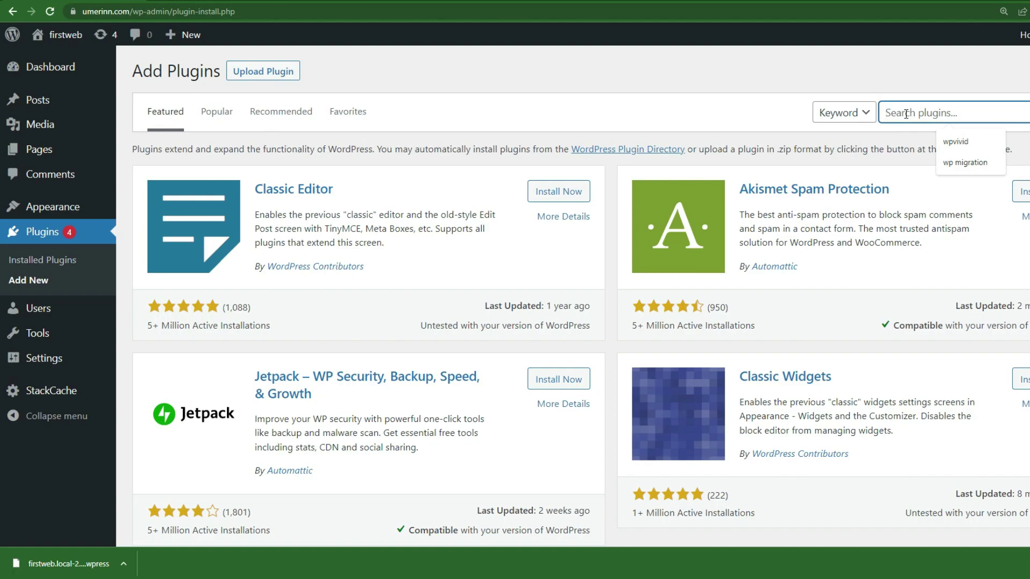
type("wp")
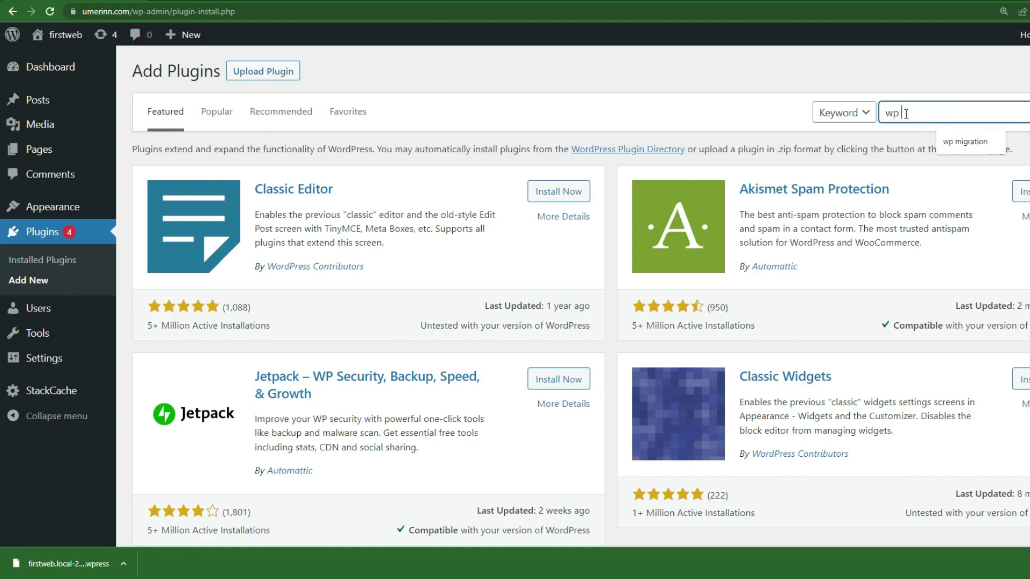
left_click(965, 142)
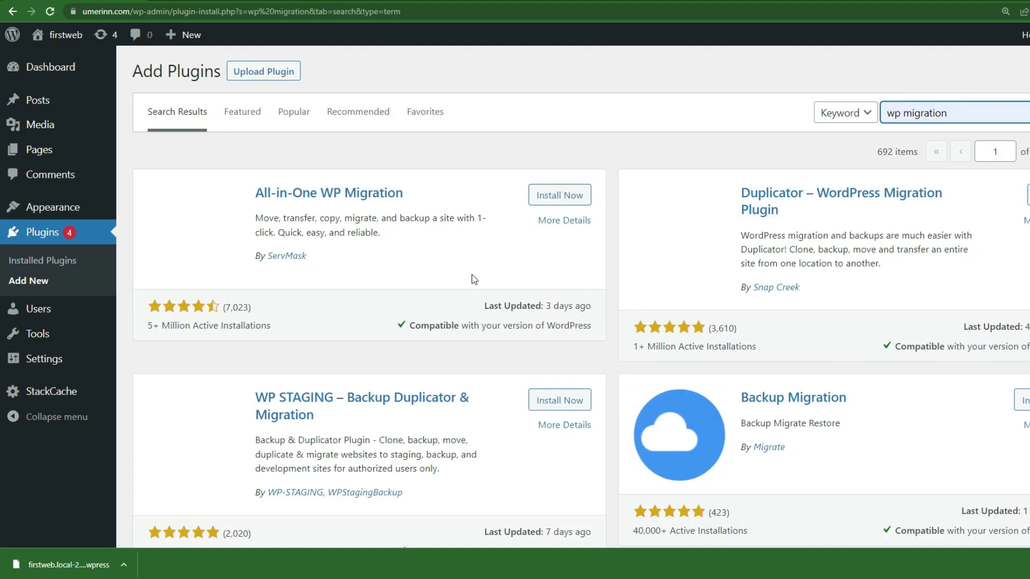
left_click(558, 196)
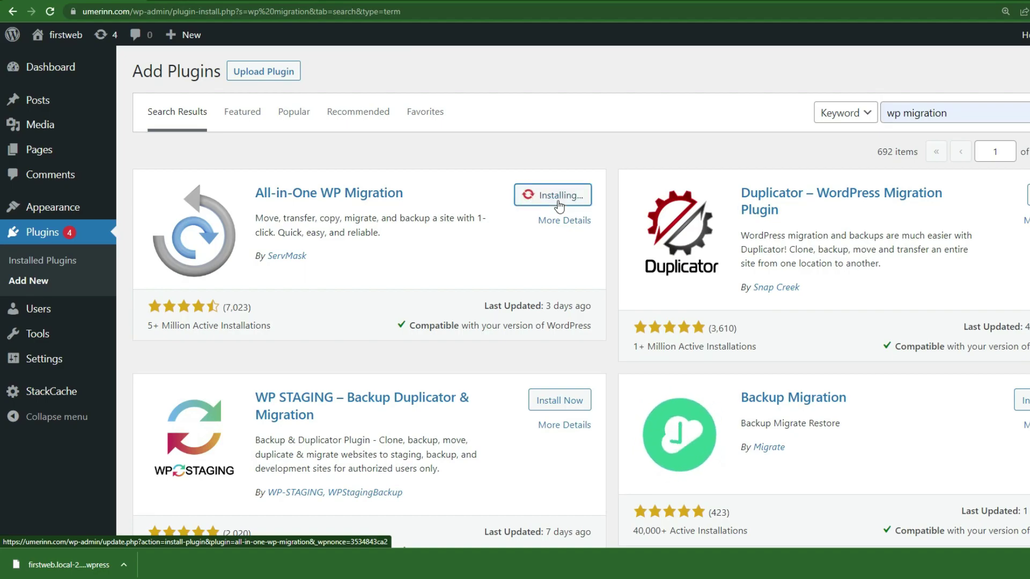
left_click(557, 202)
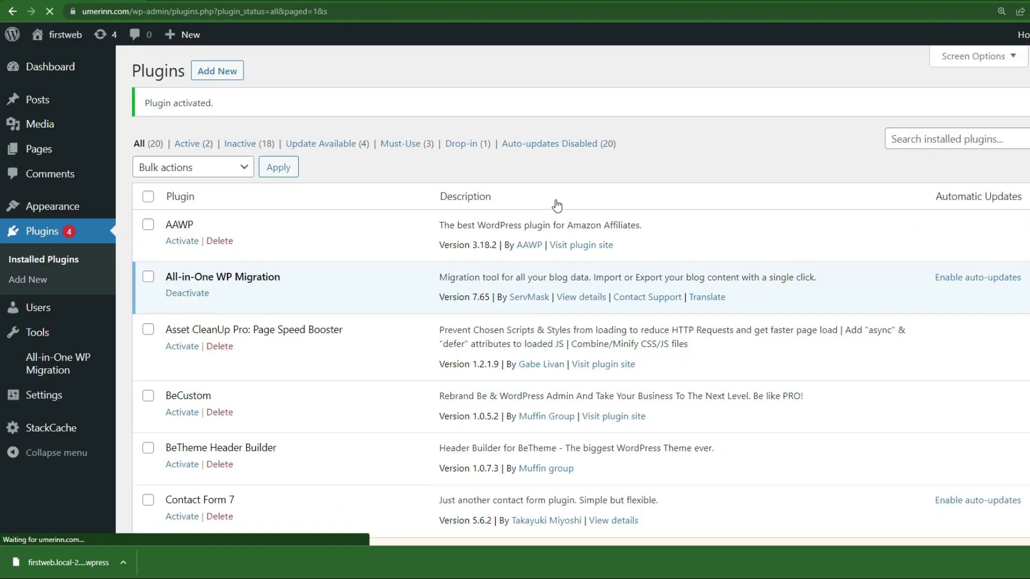
Open the live site's All-in-One WP Migration Import page and note its 128 MB upload limit.
left_click(63, 370)
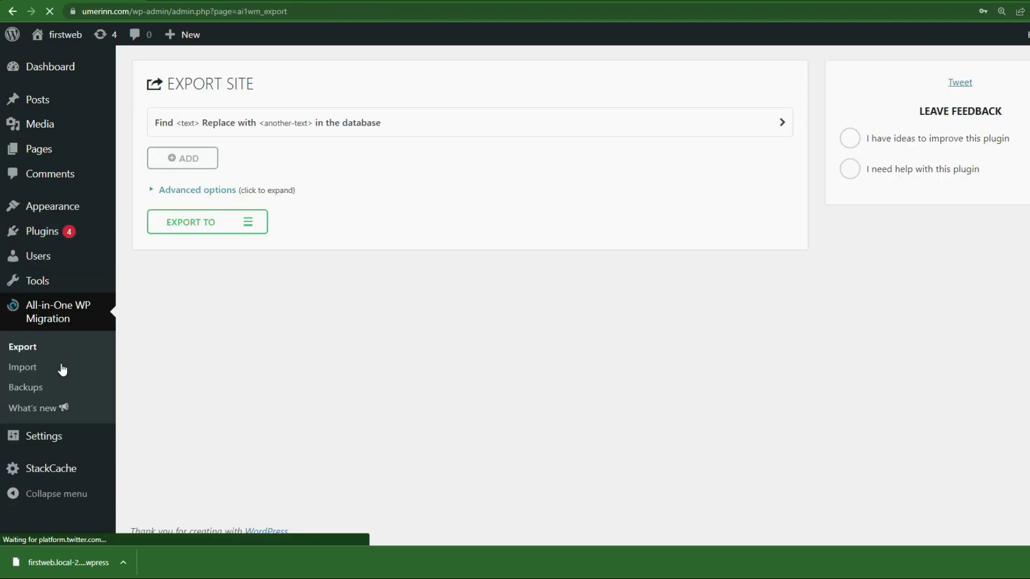
left_click(23, 367)
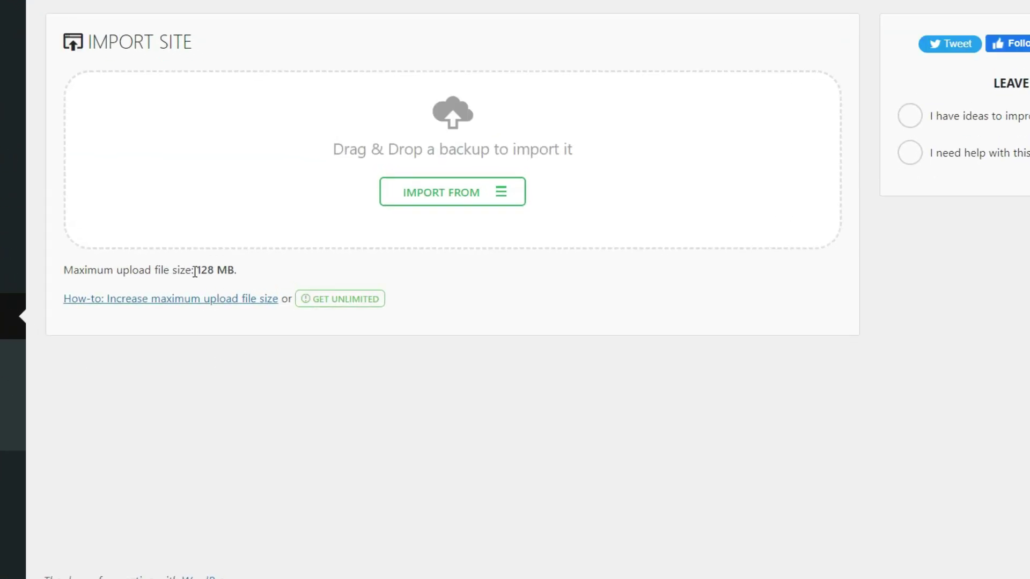
left_click_drag(203, 269, 79, 271)
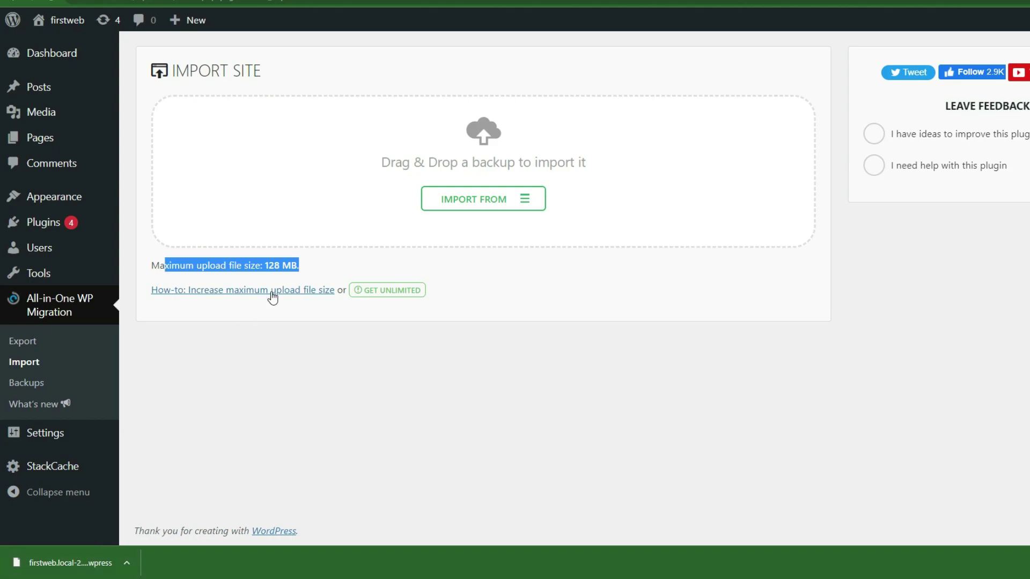
left_click(272, 266)
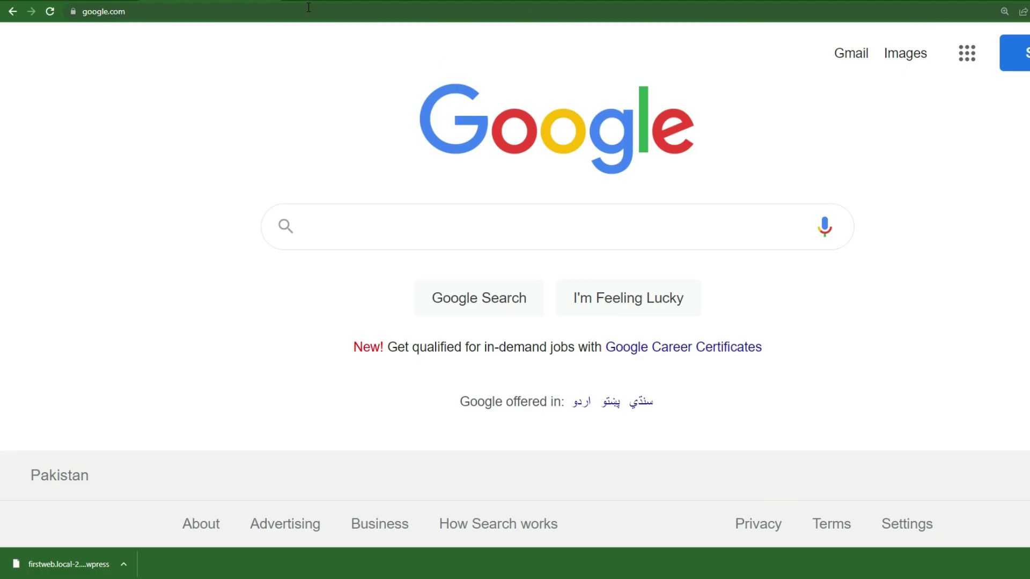
left_click(308, 6)
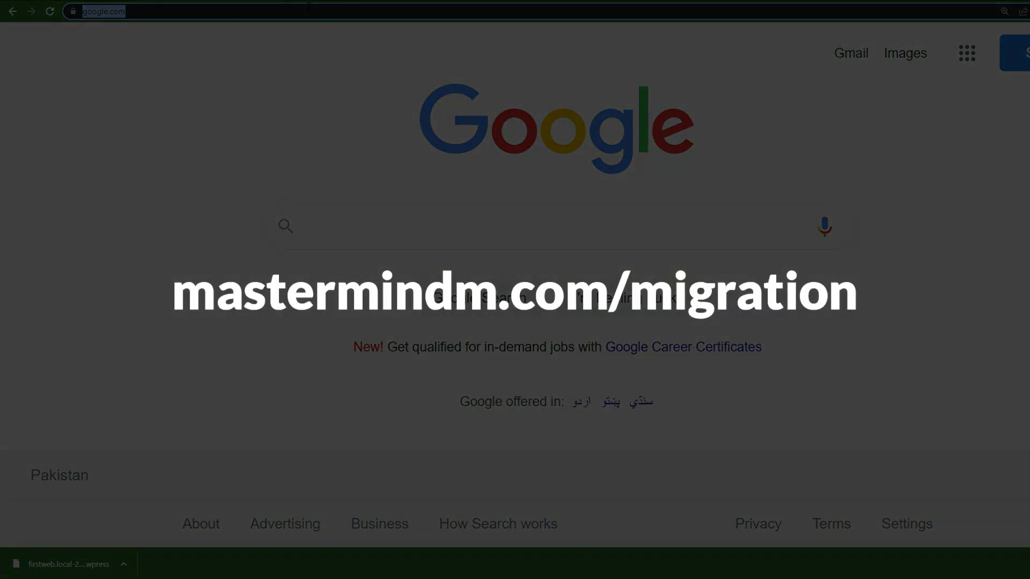
Go to mastermindm.com/migration and download 'WP Migration - 100 GB.zip' from Google Drive.
type("mastermindm.com")
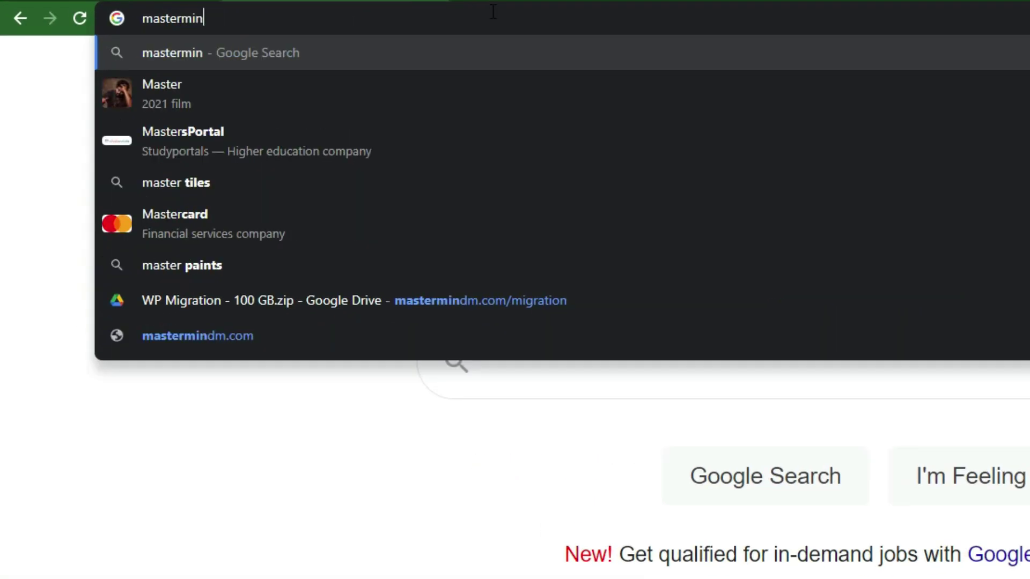
type("/migration")
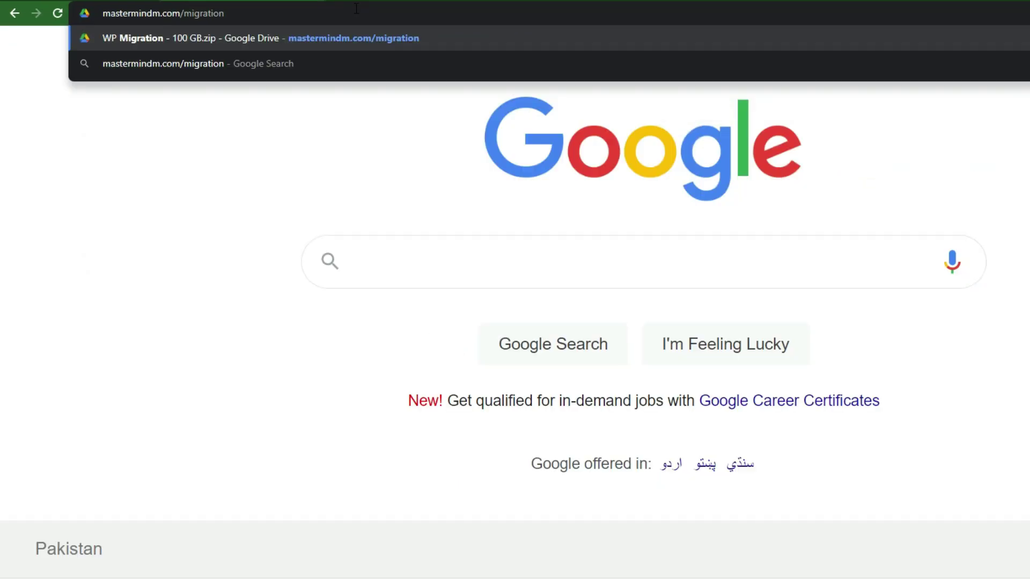
key("Return")
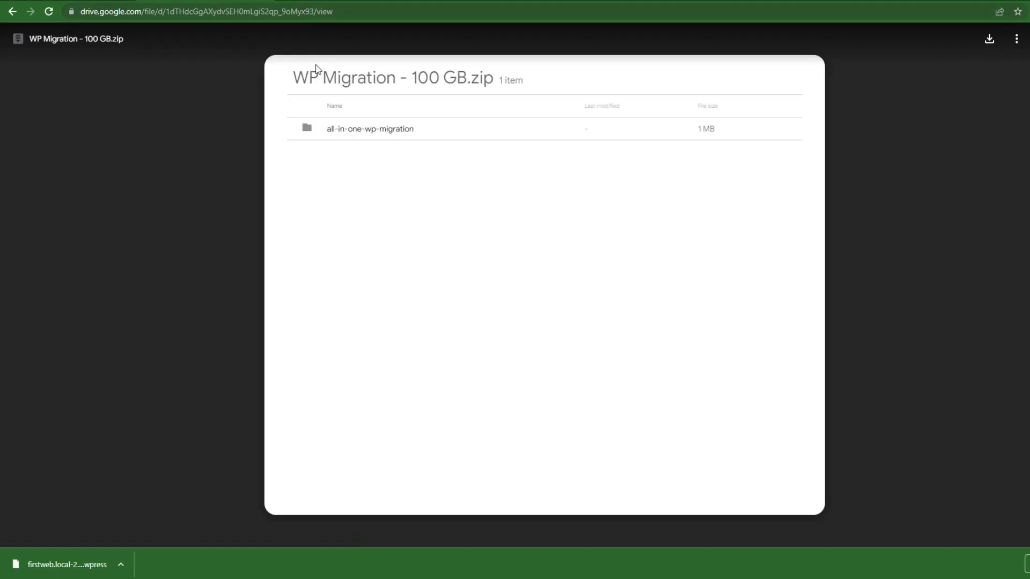
left_click(989, 45)
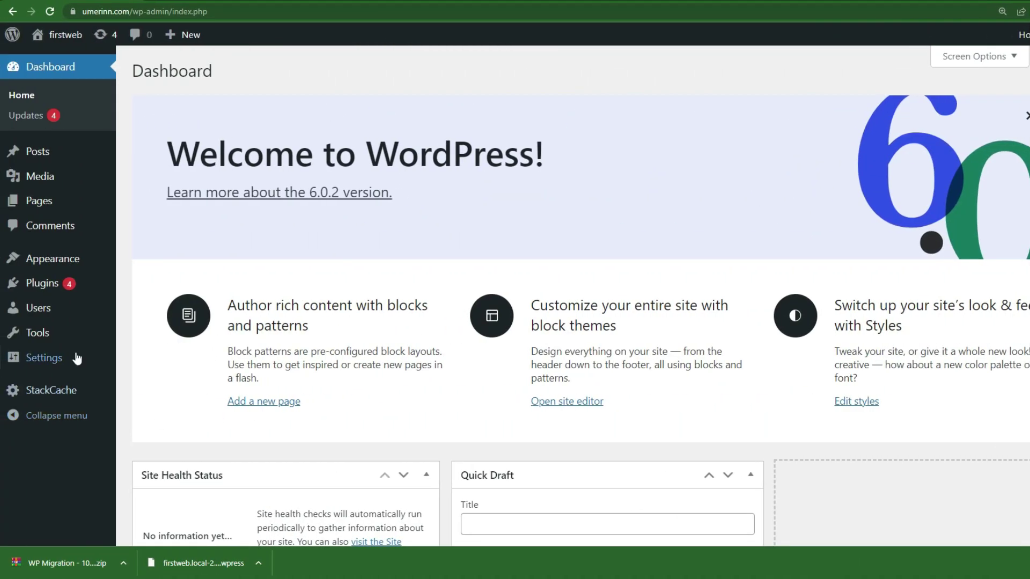
Upload the WP Migration 100 GB zip as a plugin, install it, and activate it.
mouse_move(56, 288)
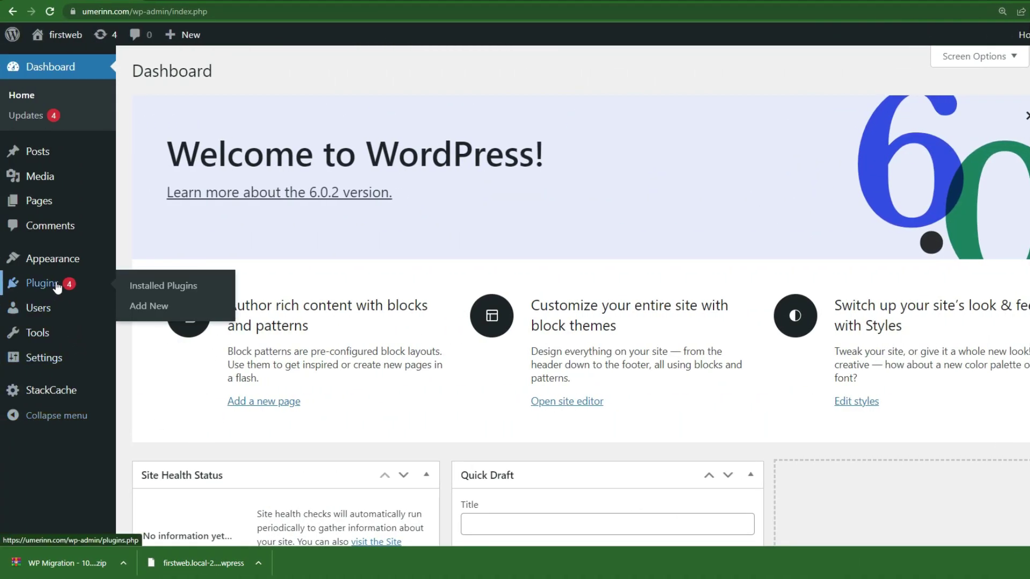
left_click(148, 306)
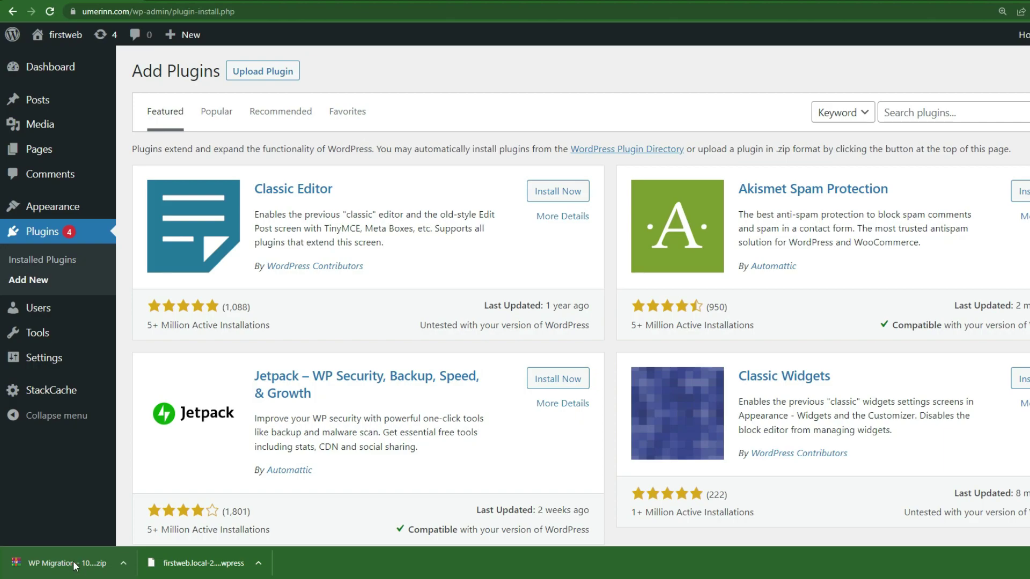
left_click(275, 71)
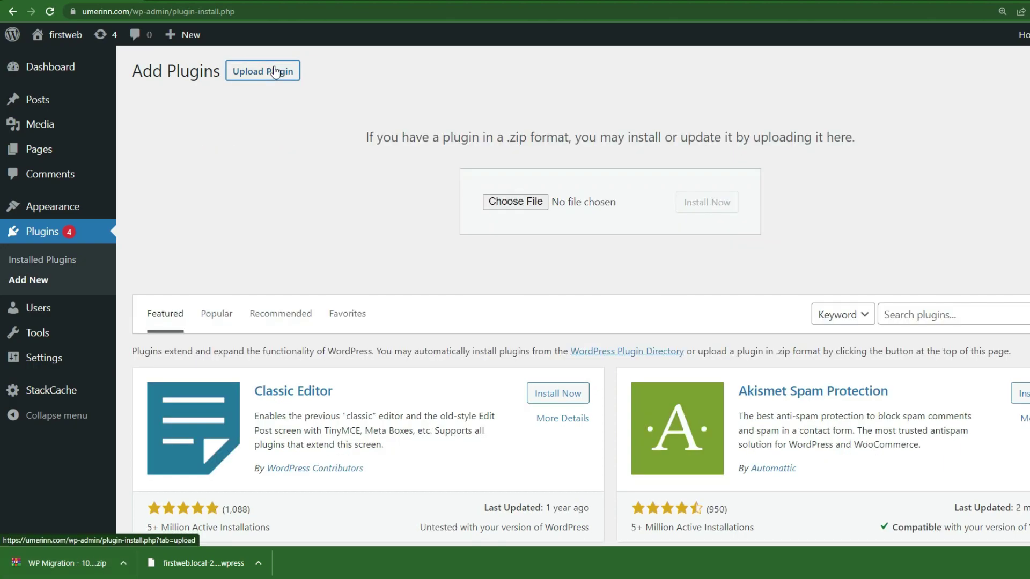
left_click_drag(79, 563, 637, 198)
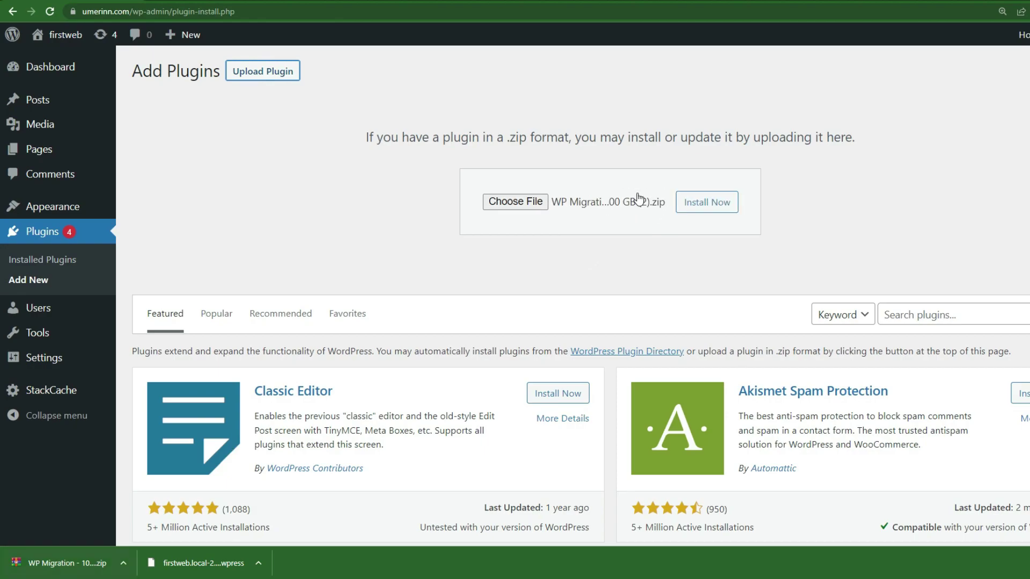
left_click(706, 203)
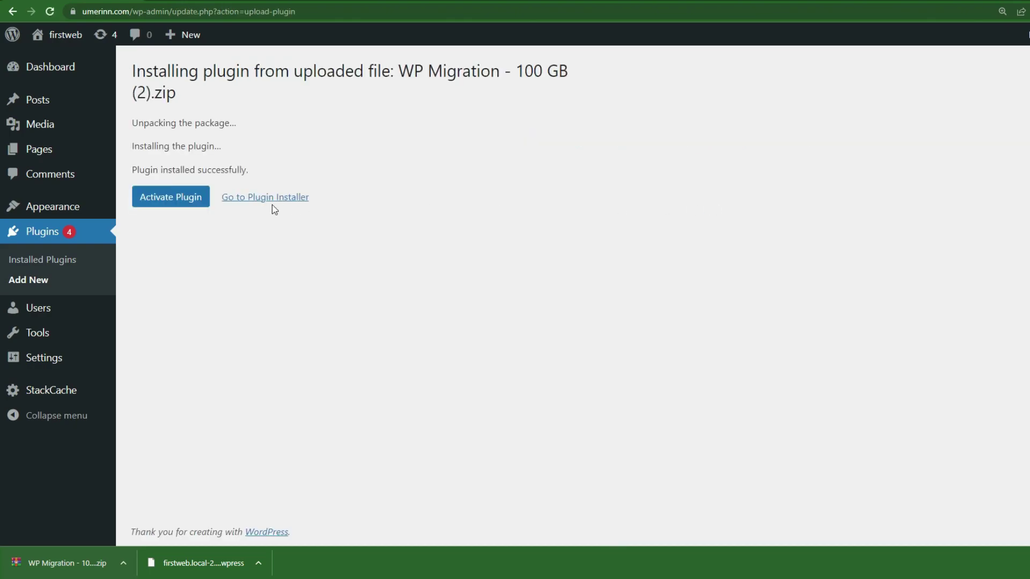
left_click(179, 201)
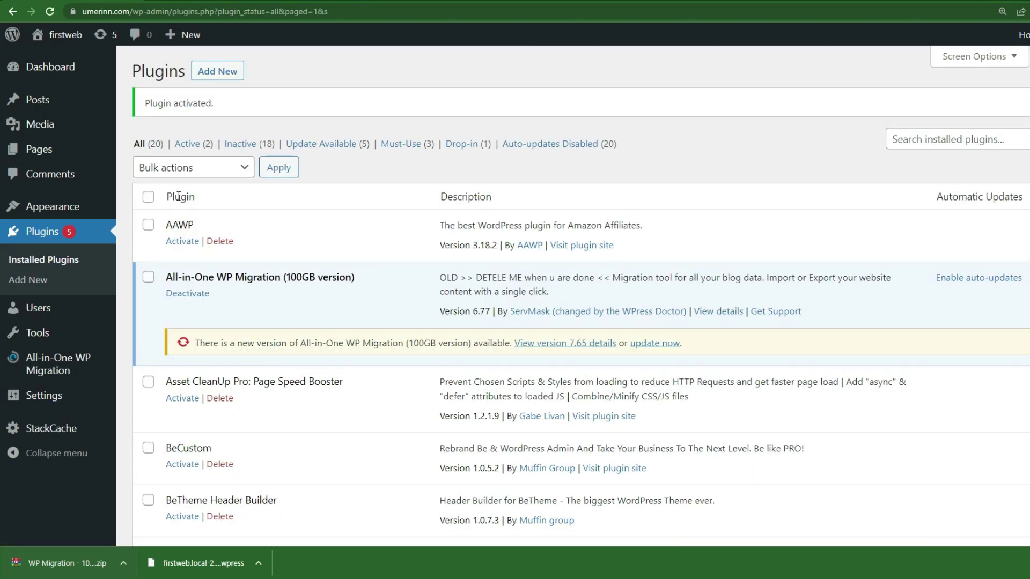
On the Import page, now capped at 100 GB, drop in the firstweb .wpress export.
mouse_move(62, 369)
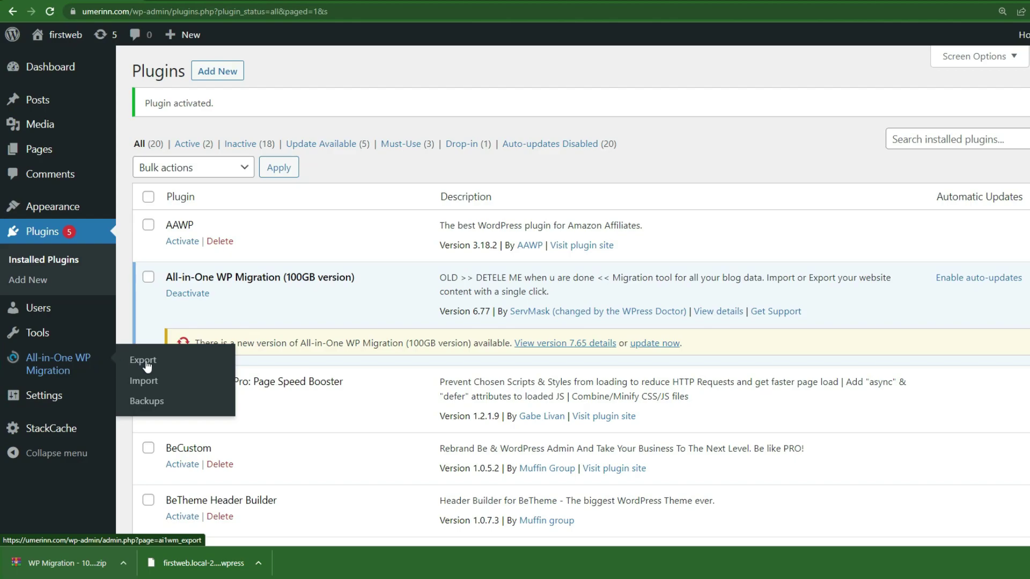
left_click(142, 391)
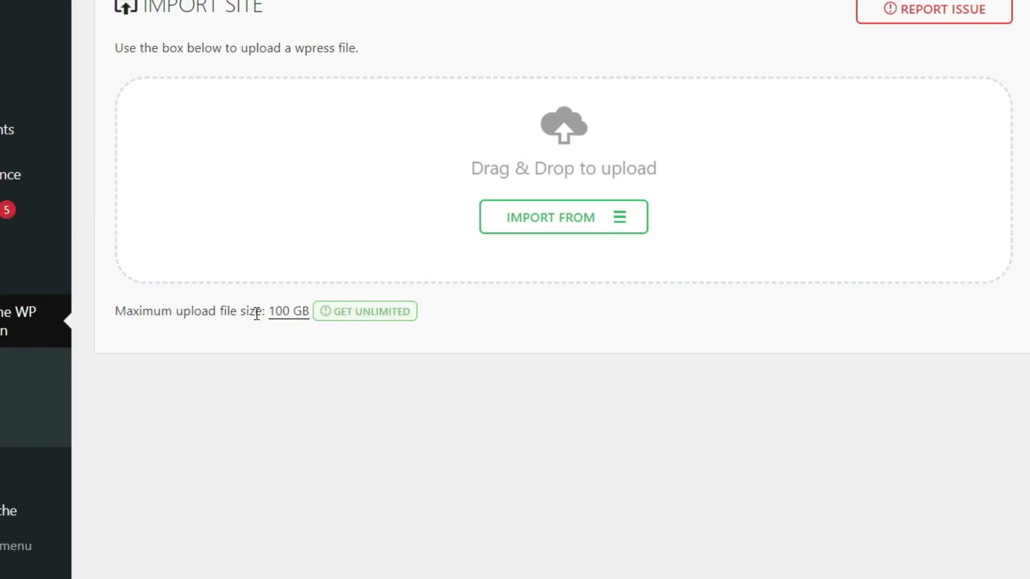
left_click_drag(256, 313, 309, 318)
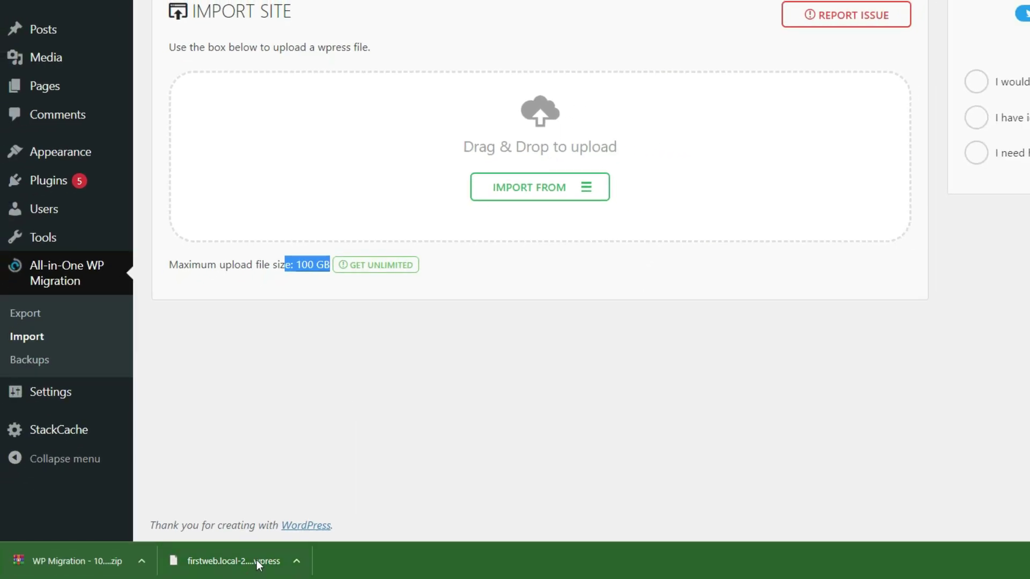
left_click_drag(258, 565, 527, 153)
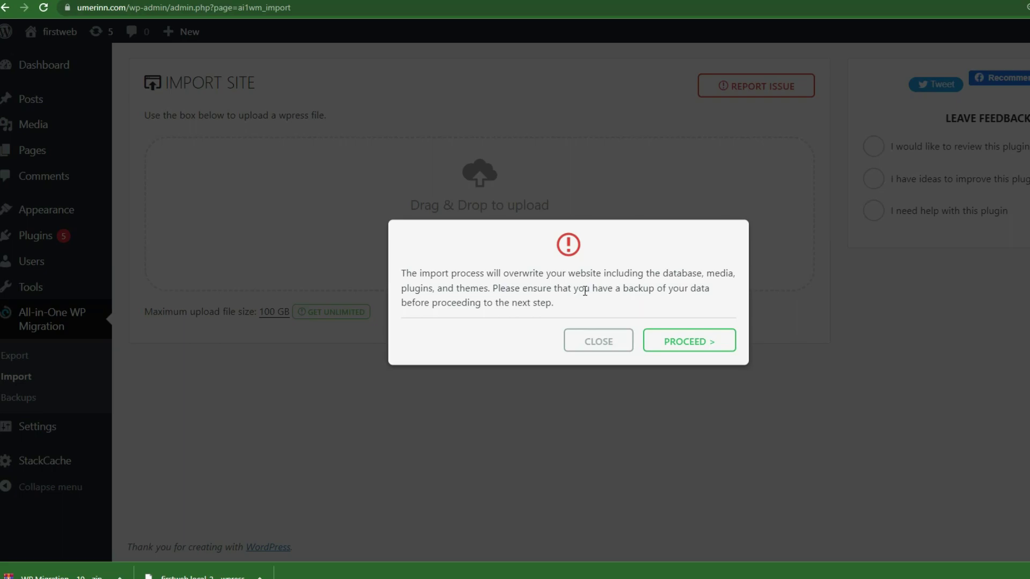
Confirm the overwrite to restore the firstweb export, dismiss the success message and view the live site.
left_click(692, 343)
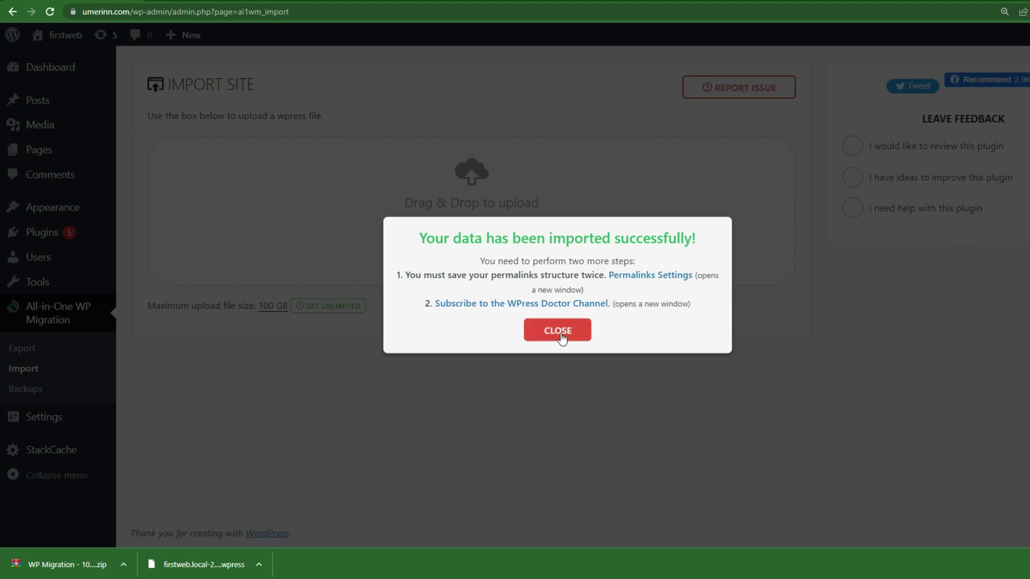
left_click(561, 332)
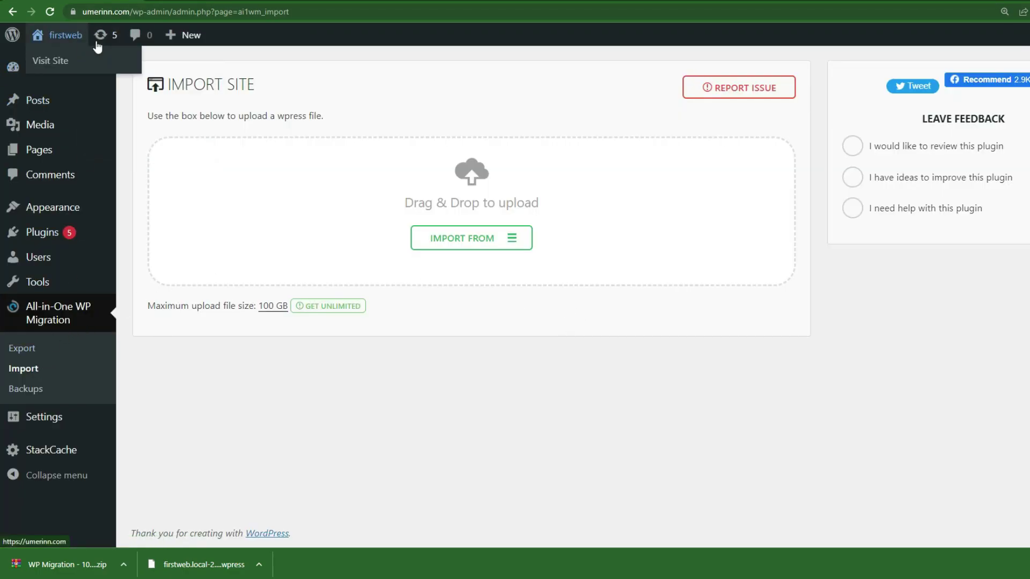
left_click(81, 34)
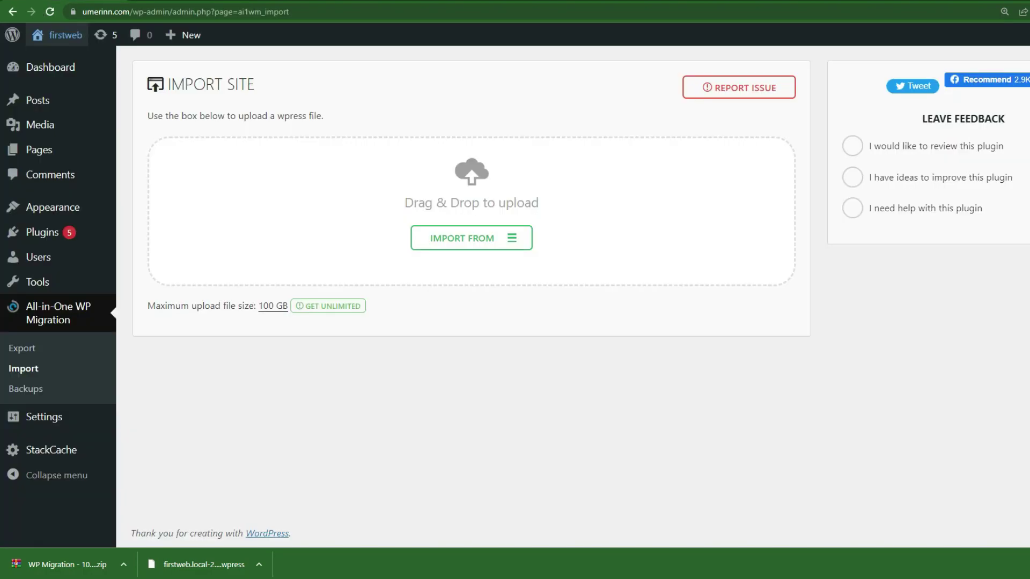
mouse_move(63, 424)
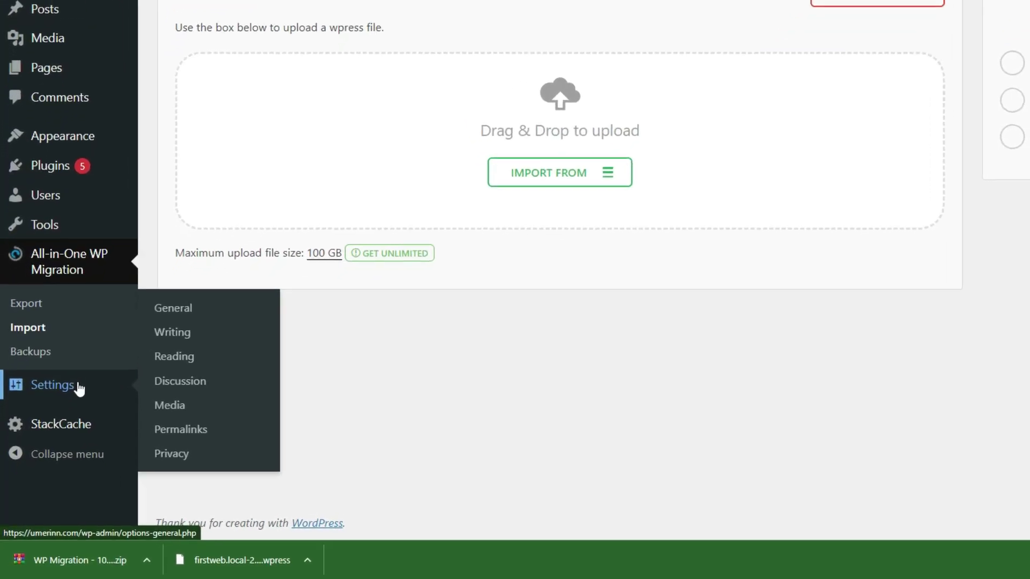
Go to Permalinks and sign back in with the admin username and password.
left_click(214, 431)
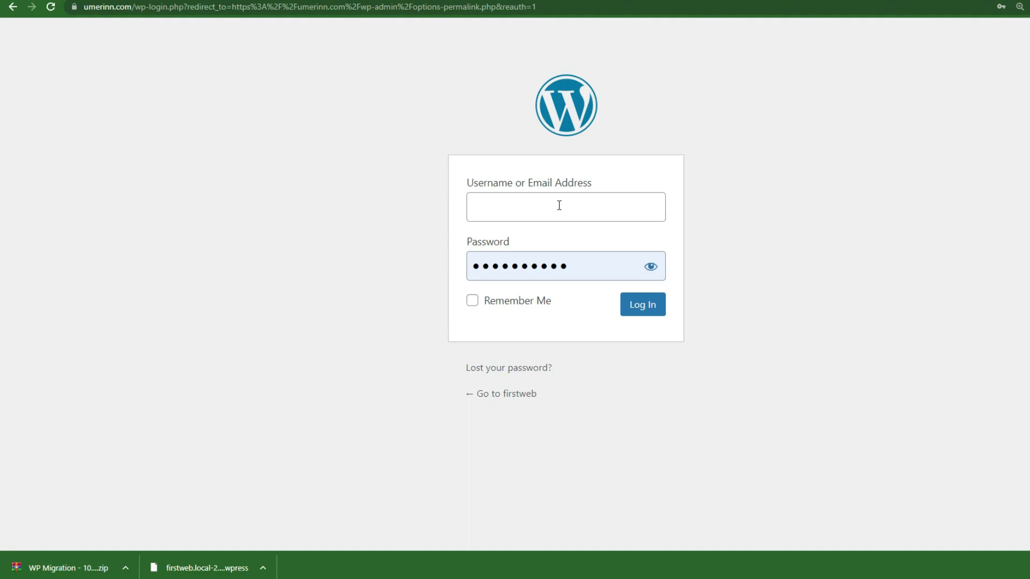
left_click(558, 205)
type("admin")
key("Tab")
type("****")
key("Return")
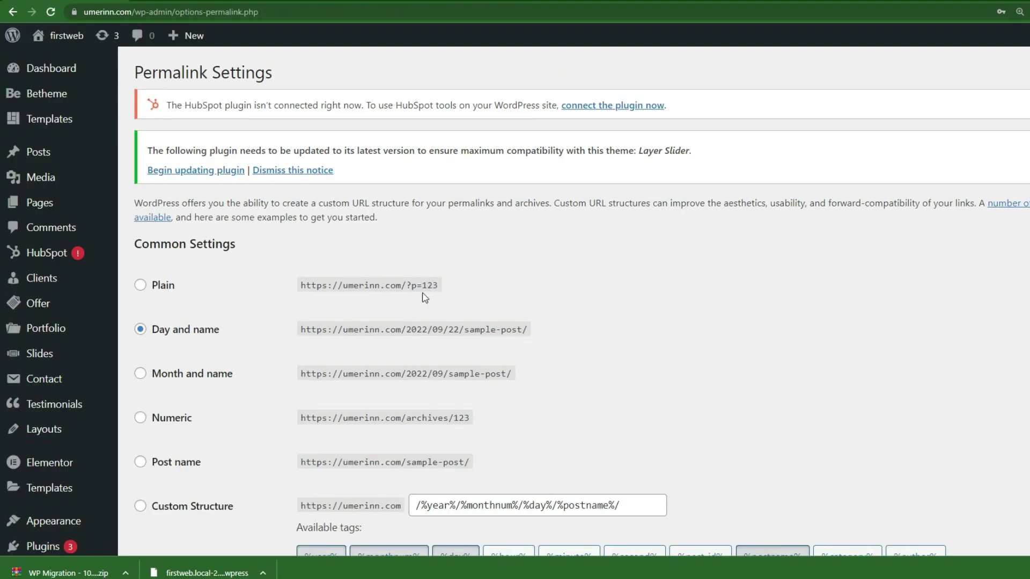
Select the Post name (/%postname%/) permalink structure and save the change.
mouse_move(223, 315)
scroll(223, 318, "down", 3)
scroll(300, 263, "up", 1)
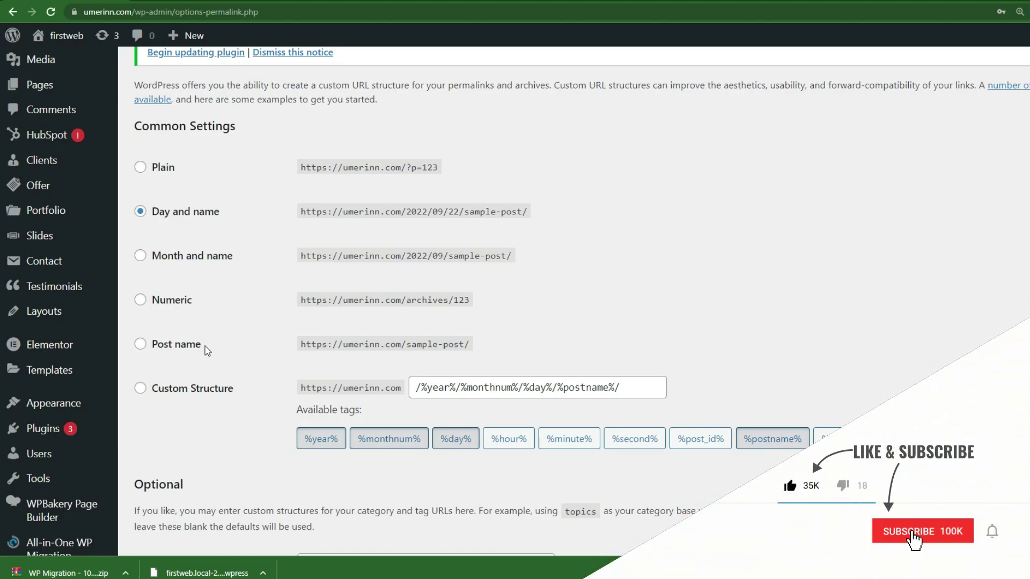
left_click(194, 347)
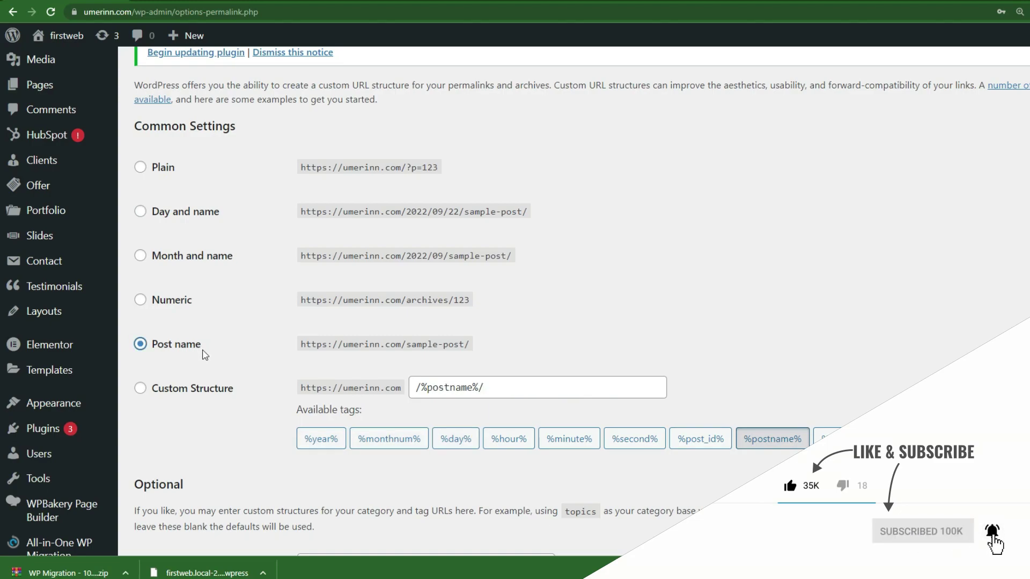
scroll(209, 361, "down", 4)
left_click(179, 425)
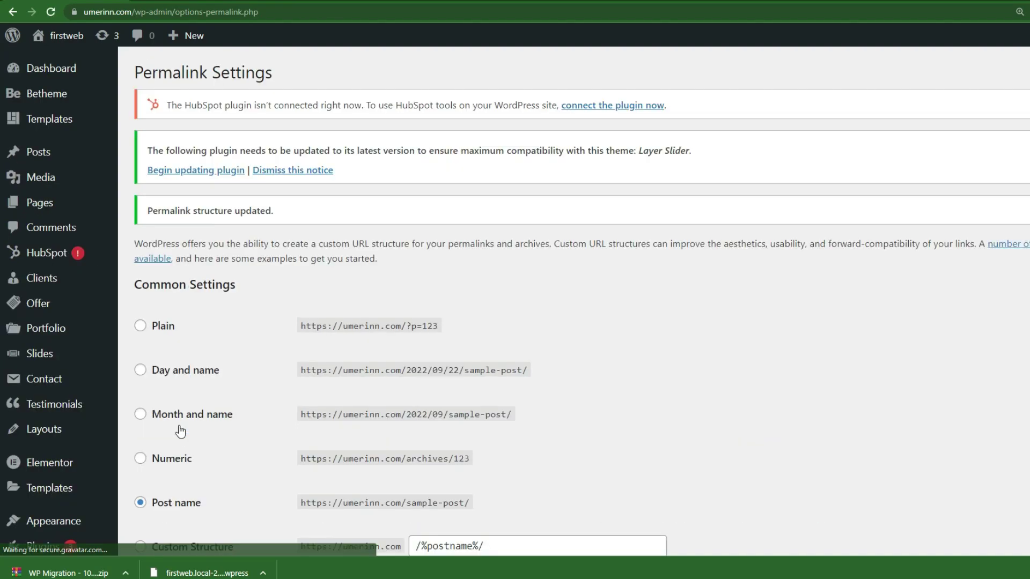
Open and reload the live umerinn.com Mechanic homepage, scrolling through every section and back up.
left_click(71, 33)
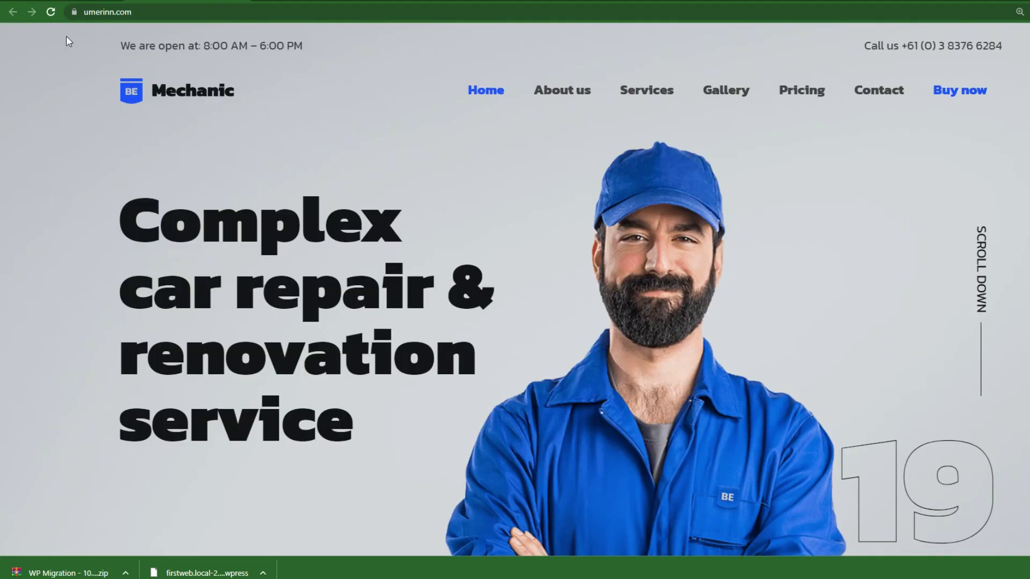
left_click(50, 12)
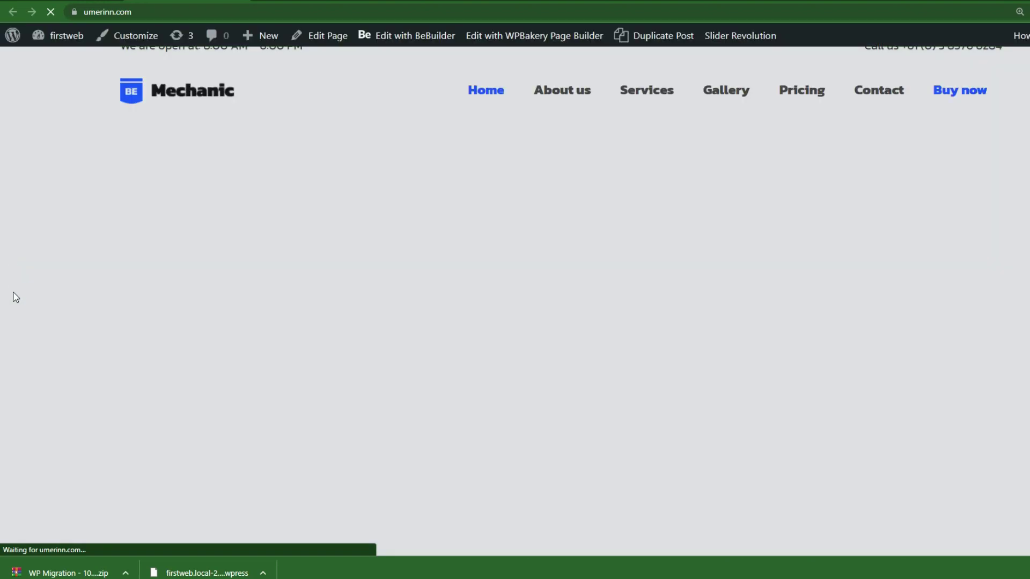
scroll(16, 298, "down", 4)
scroll(16, 297, "down", 9)
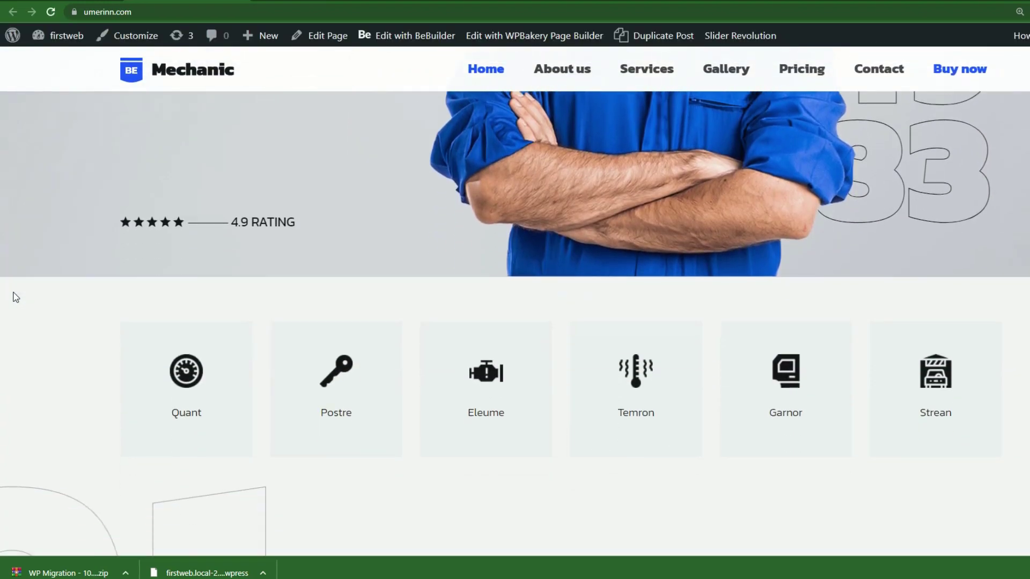
scroll(15, 297, "up", 2)
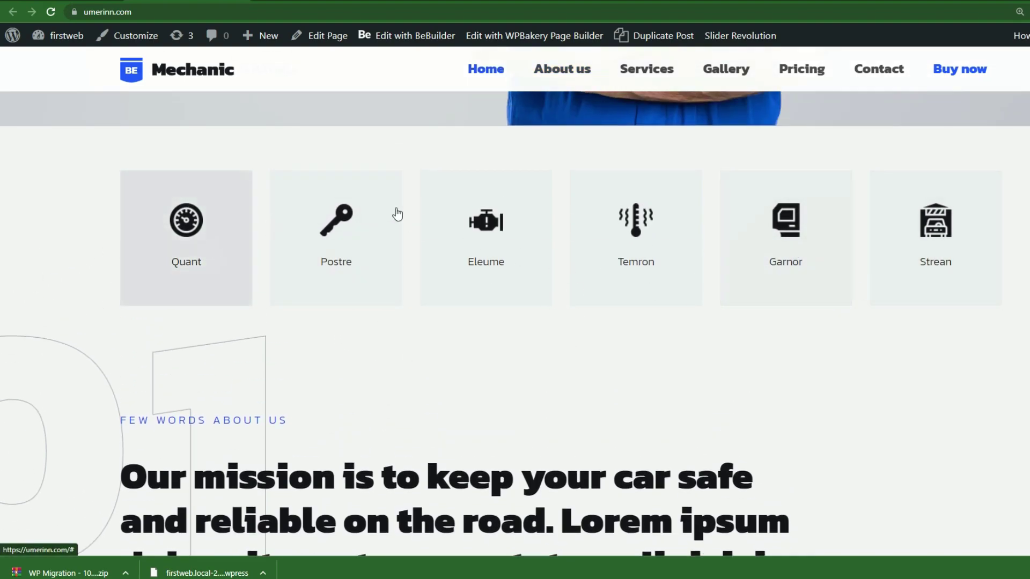
scroll(860, 276, "down", 10)
scroll(929, 292, "down", 15)
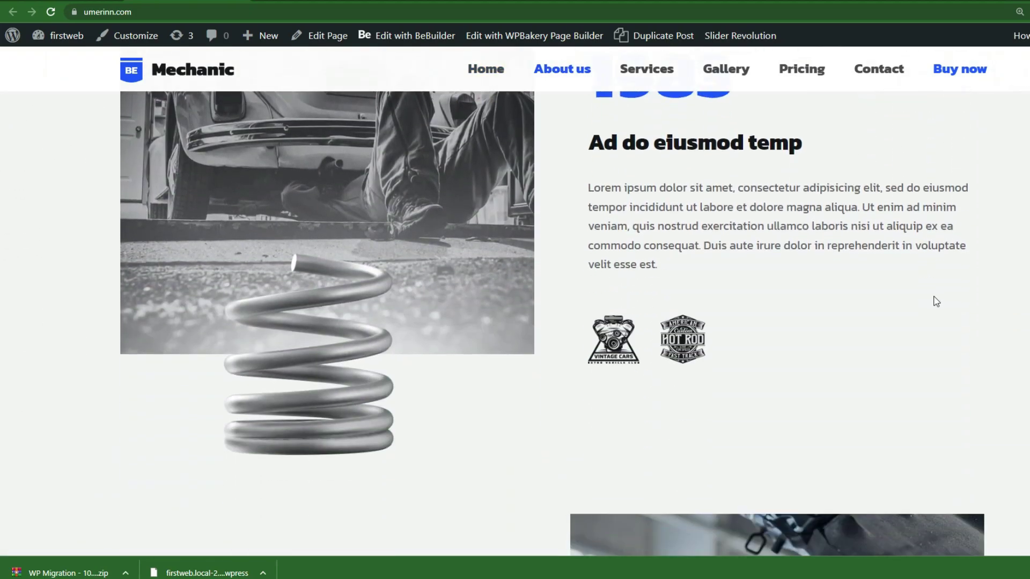
scroll(961, 333, "down", 15)
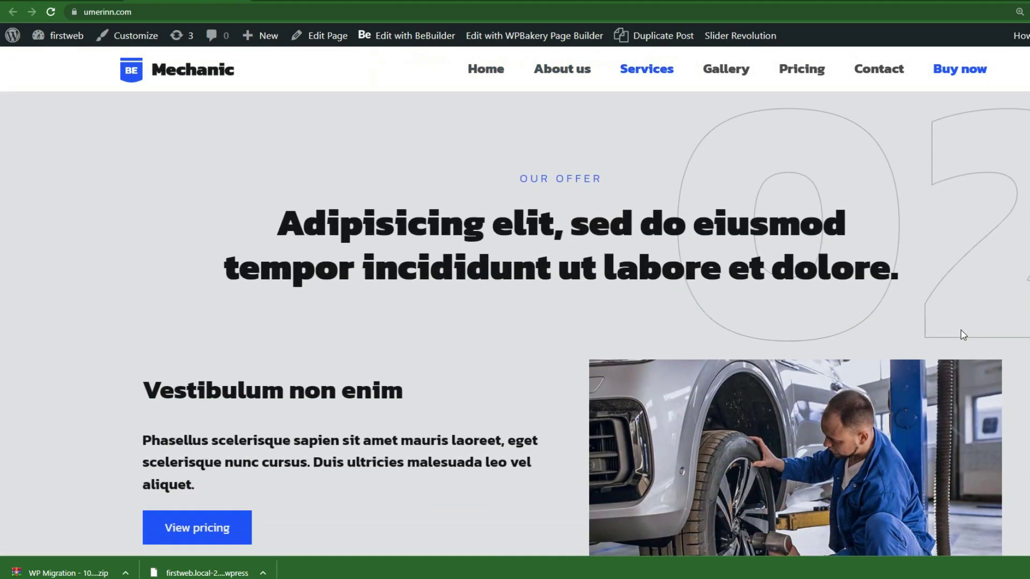
scroll(962, 349, "down", 15)
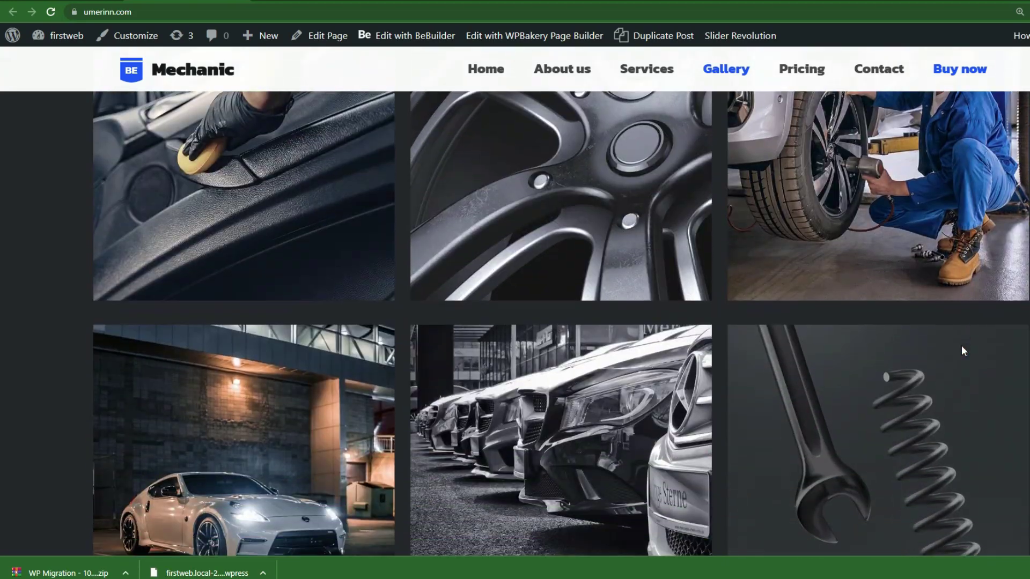
scroll(963, 372, "down", 15)
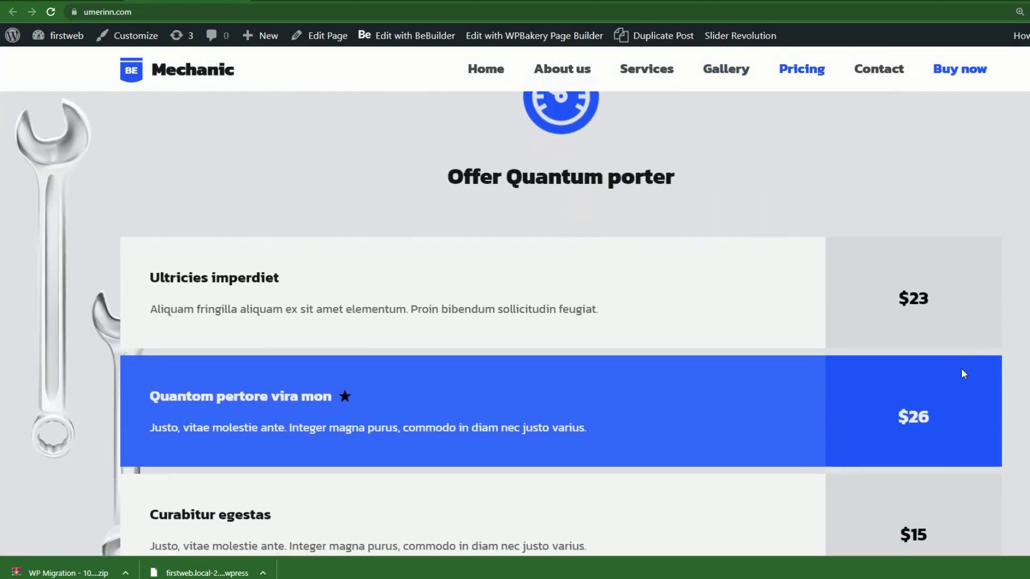
scroll(960, 392, "down", 15)
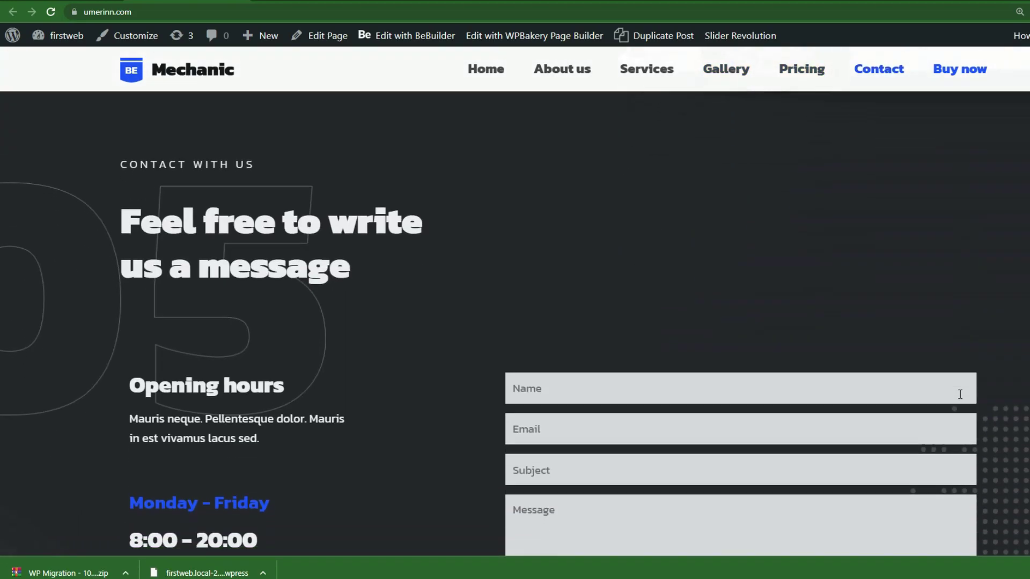
scroll(959, 411, "up", 20)
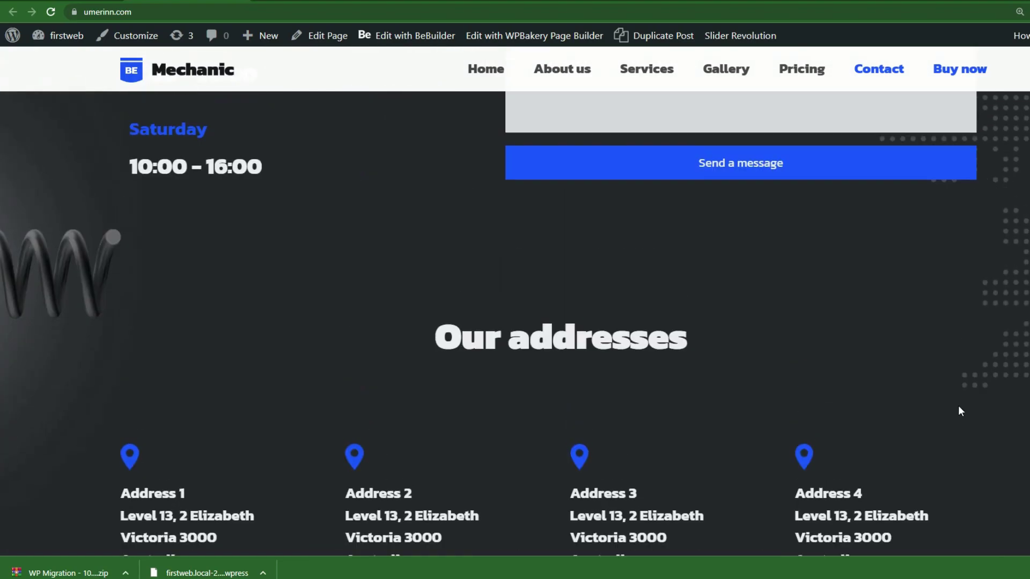
scroll(917, 384, "up", 15)
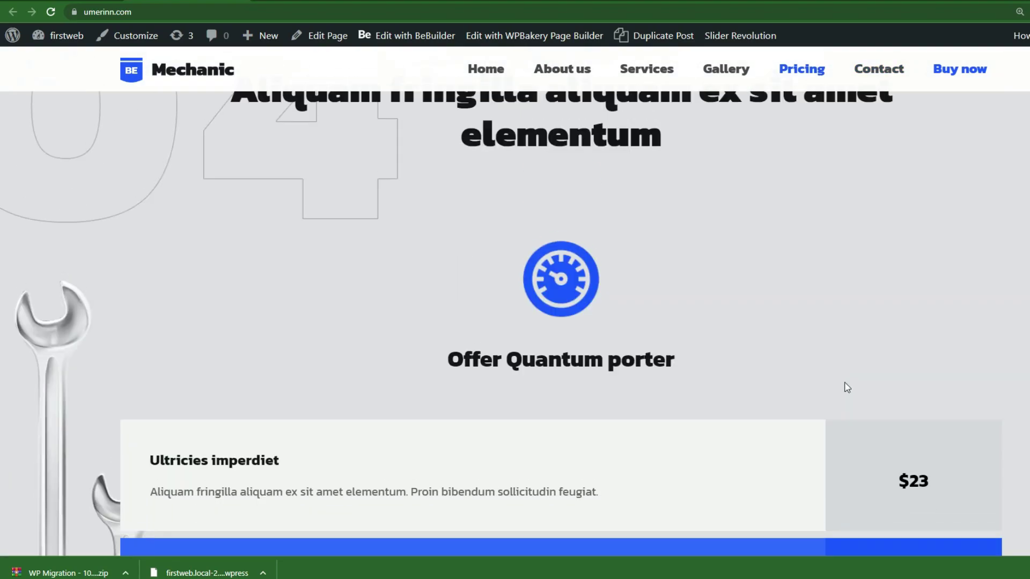
scroll(775, 421, "up", 5)
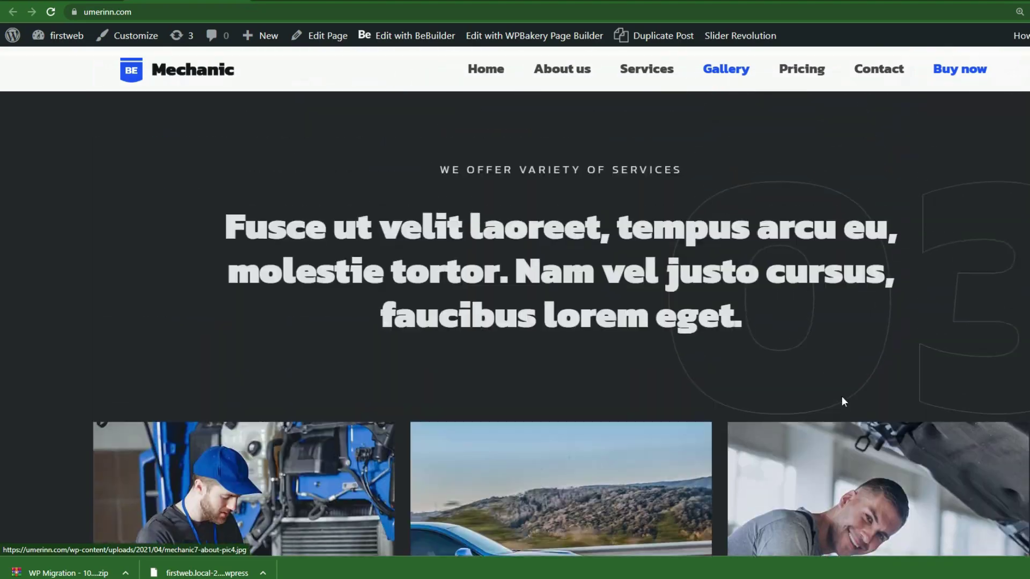
scroll(2, 97, "up", 5)
scroll(2, 97, "up", 5)
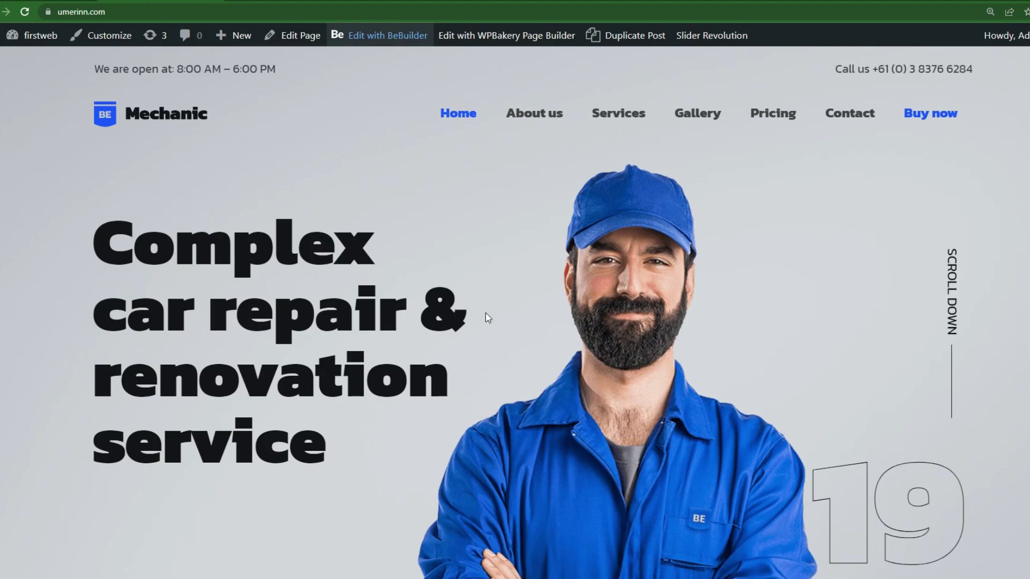
Review the broken service icons on the homepage, then return to the umerinn.com admin Dashboard.
scroll(563, 304, "down", 7)
scroll(514, 332, "down", 2)
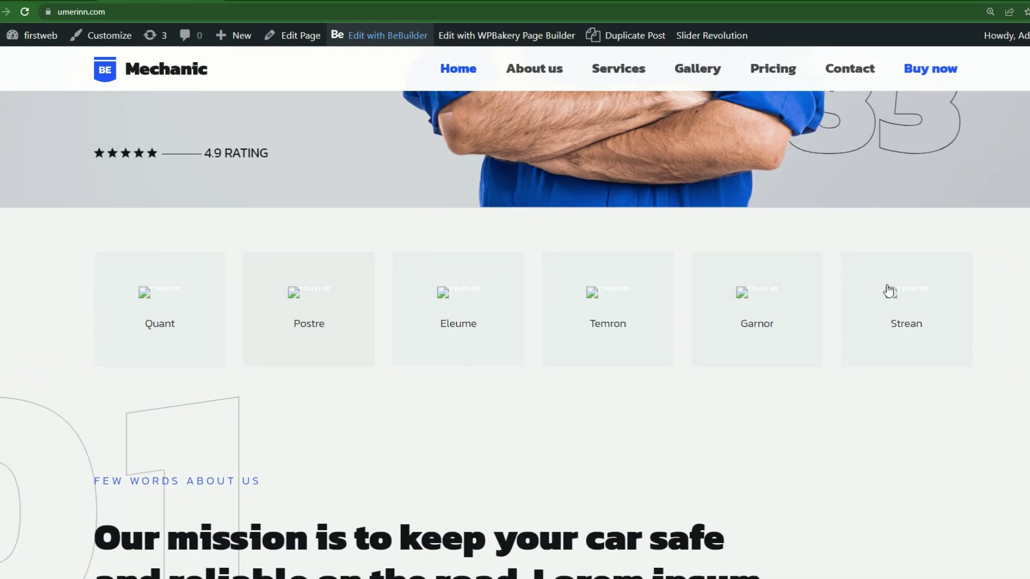
scroll(58, 364, "down", 2)
scroll(58, 364, "down", 15)
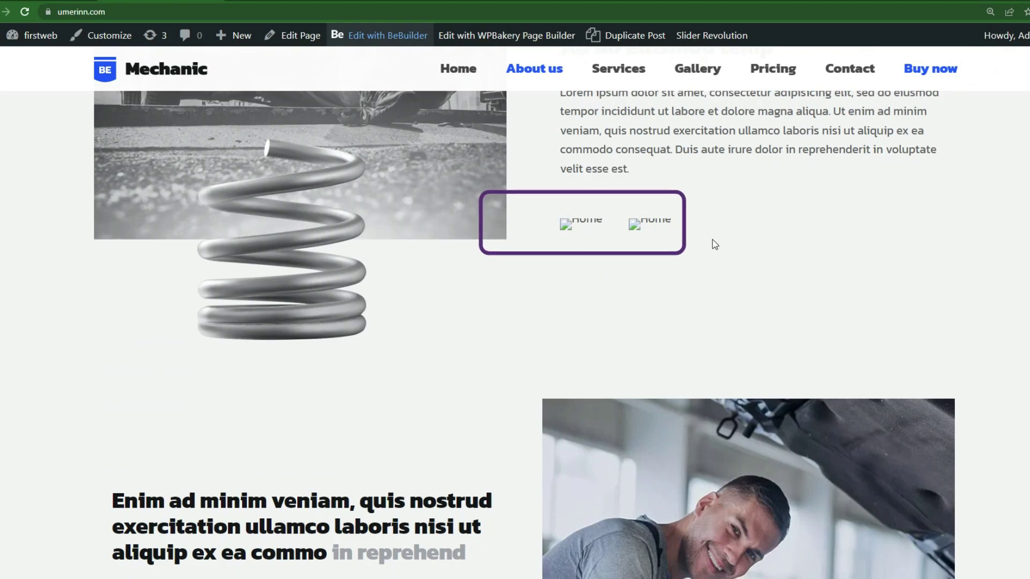
scroll(840, 367, "up", 7)
scroll(820, 397, "up", 15)
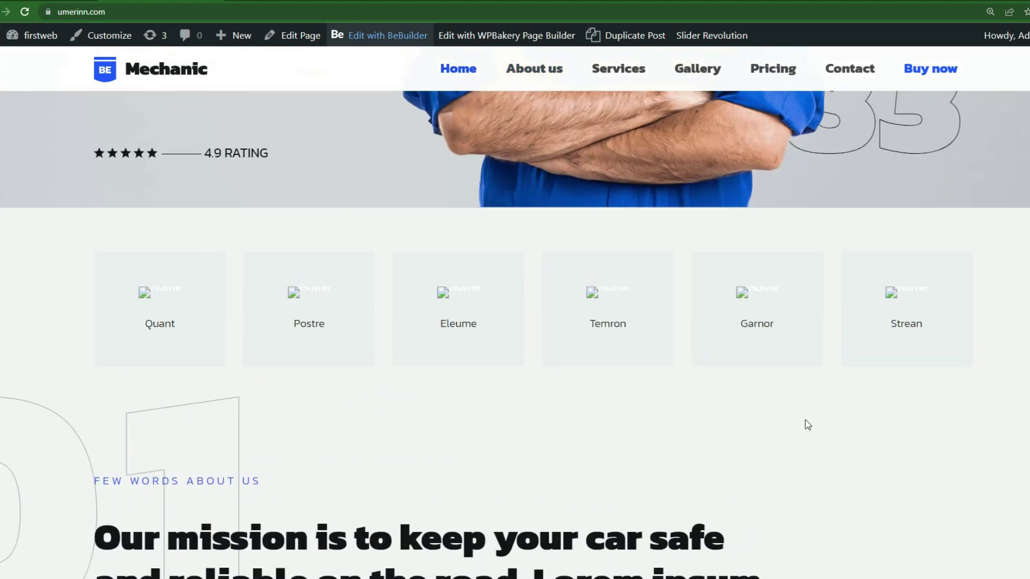
scroll(789, 430, "up", 3)
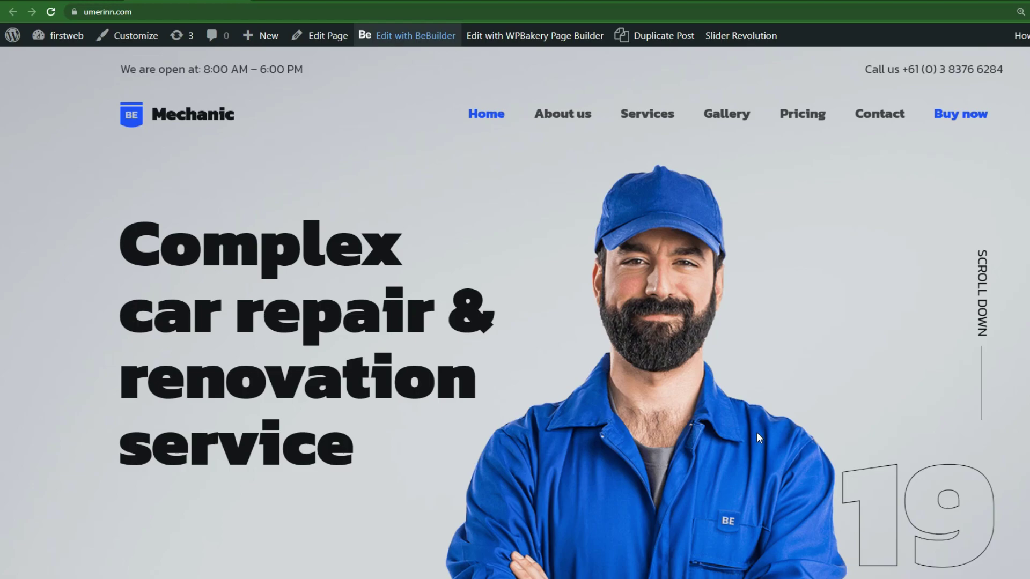
left_click(66, 36)
Search plugins for 'update urls', then install and activate Update URLs by KaizenCoders.
scroll(63, 426, "down", 2)
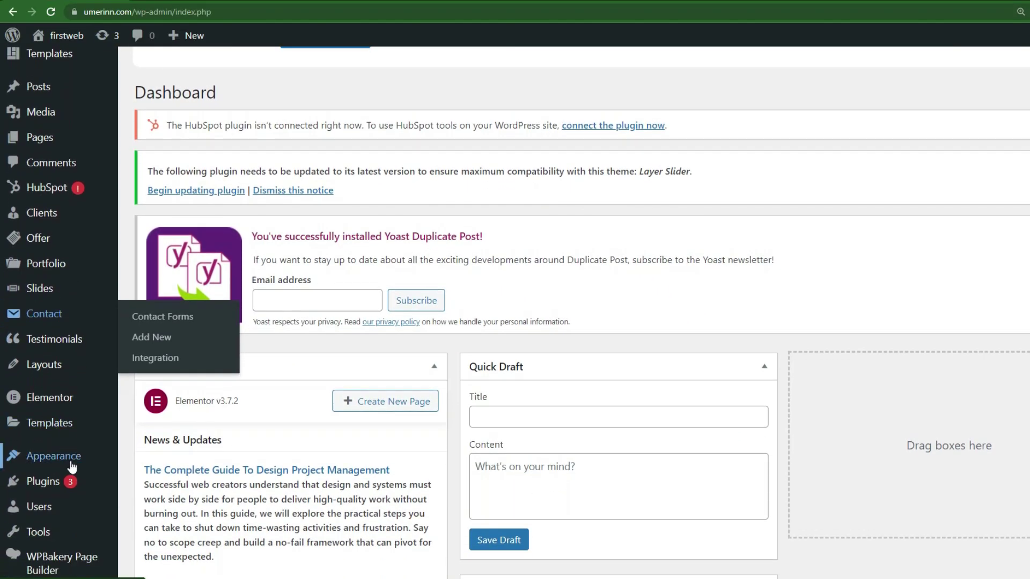
mouse_move(66, 481)
left_click(141, 506)
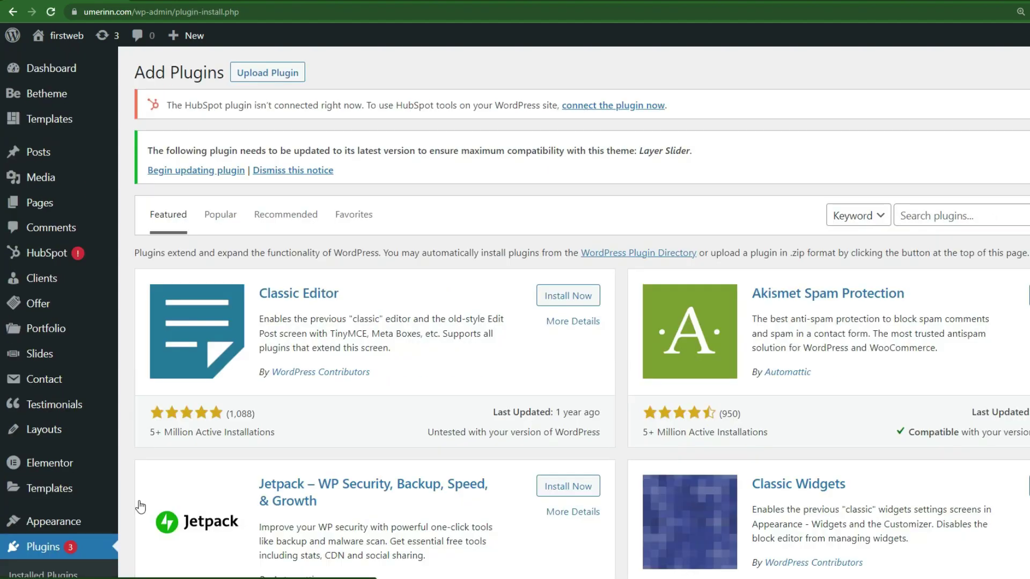
left_click(947, 216)
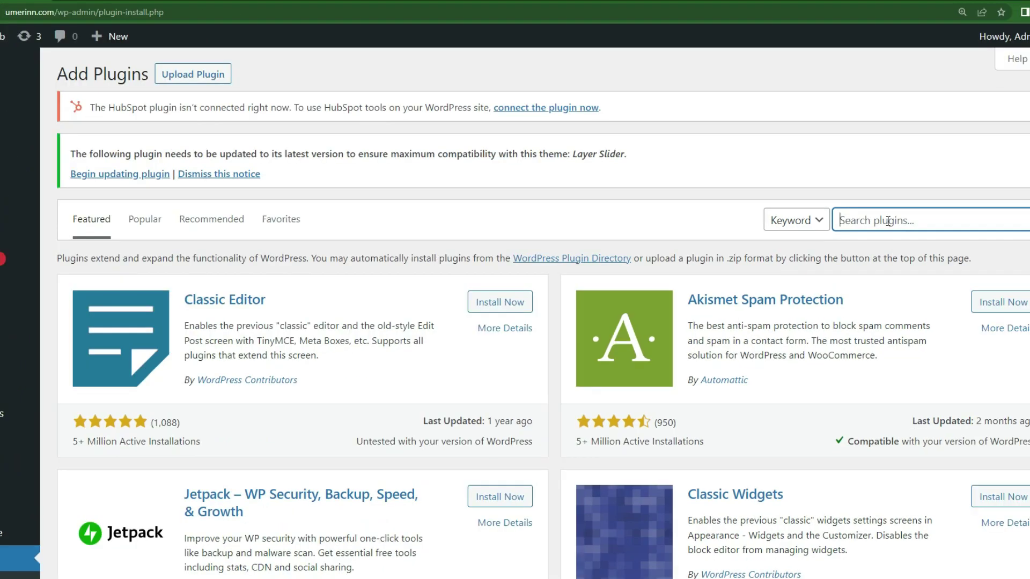
type("update ")
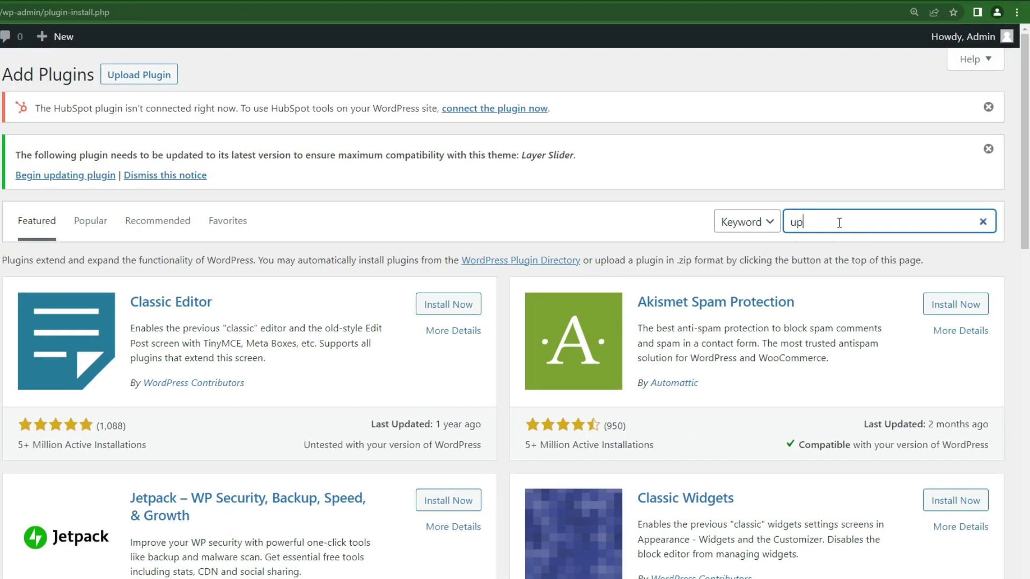
type("urls")
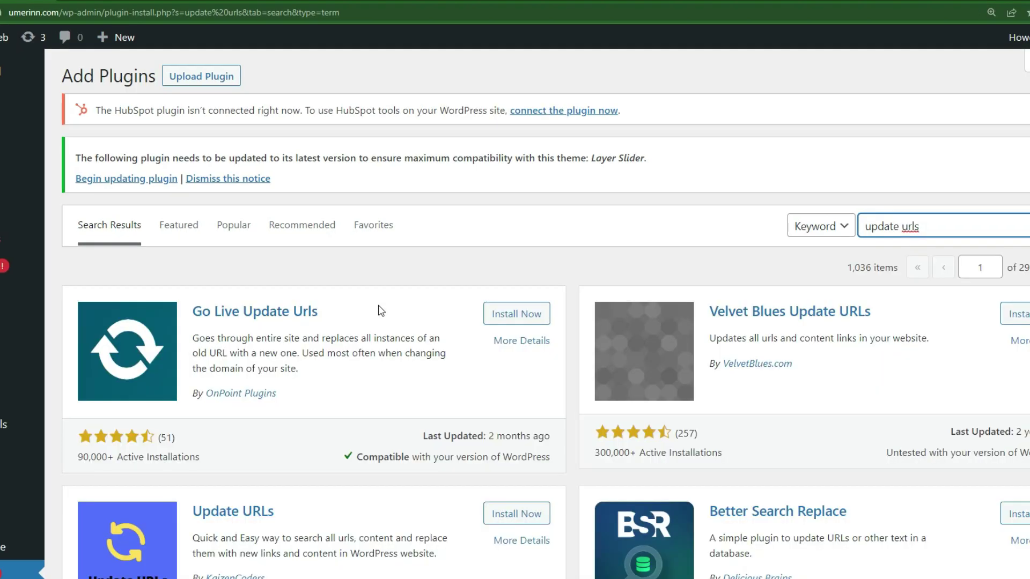
scroll(429, 370, "down", 1)
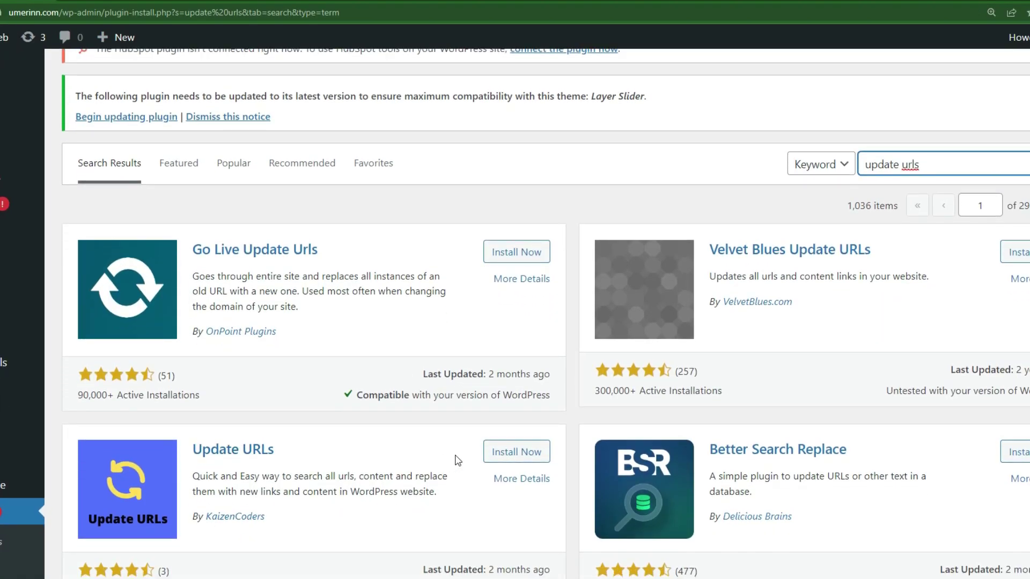
left_click(509, 456)
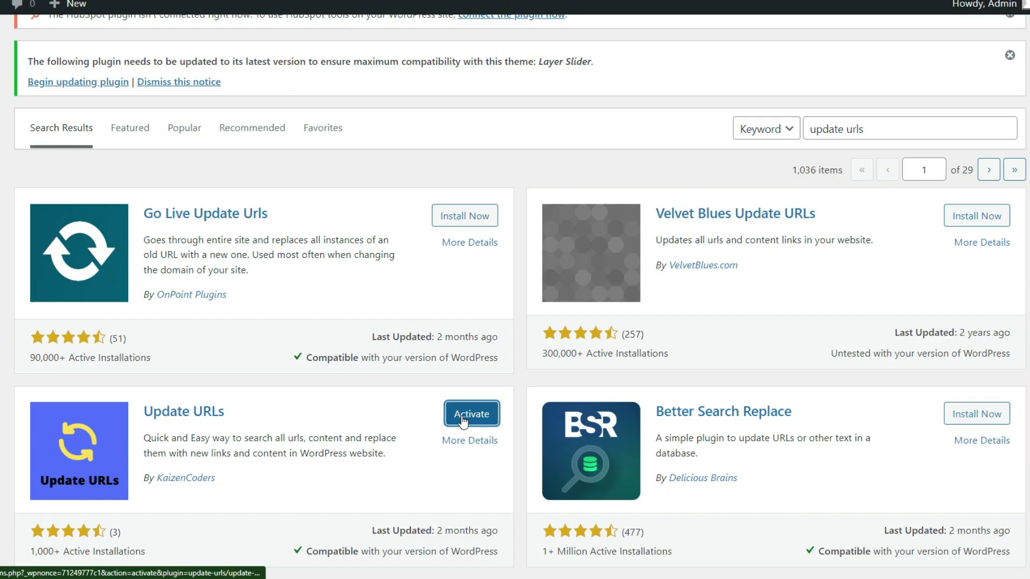
left_click(462, 422)
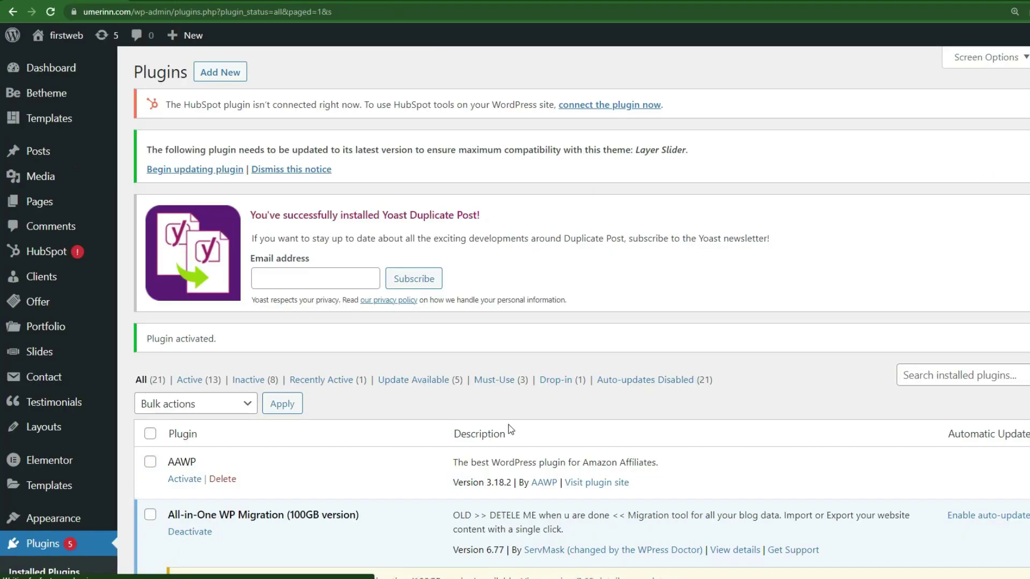
Open the Update URLs page under Tools in the admin sidebar.
scroll(510, 429, "down", 5)
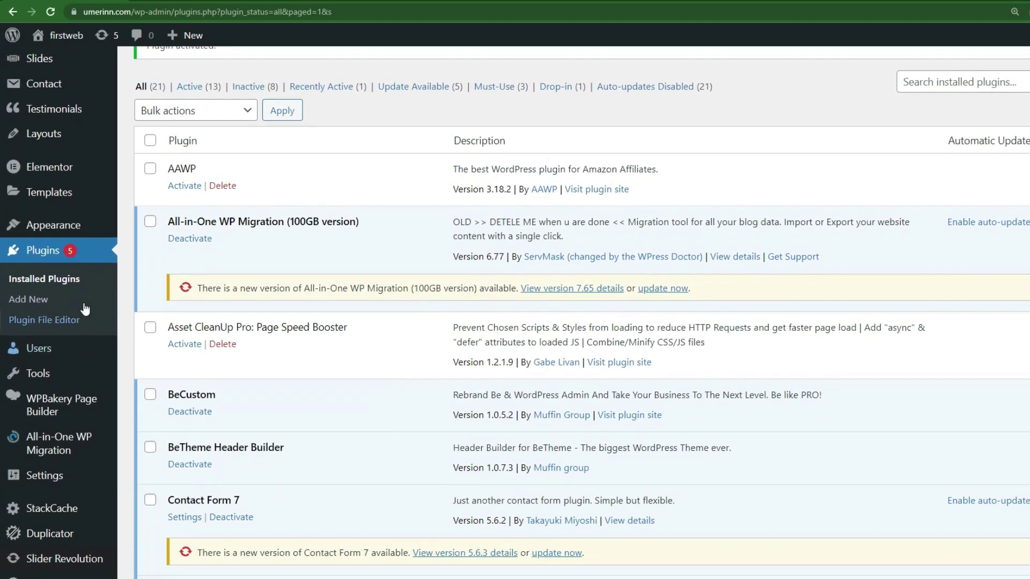
mouse_move(76, 377)
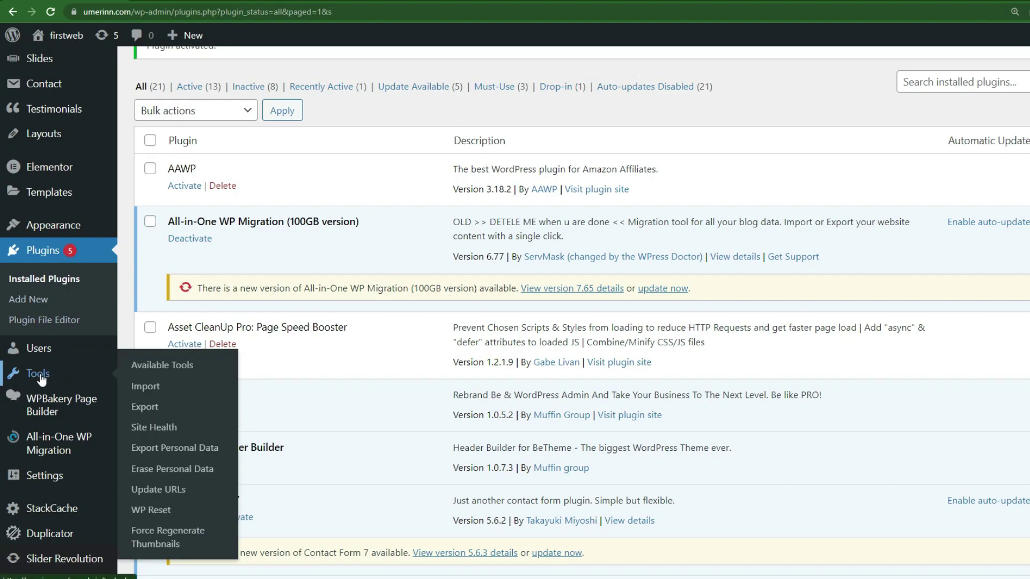
left_click(202, 493)
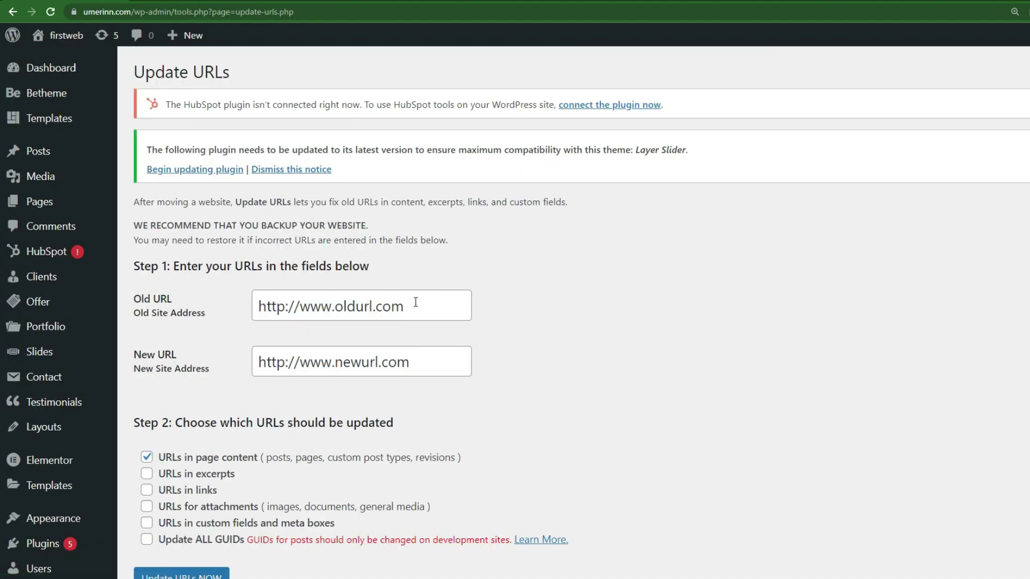
left_click_drag(134, 297, 207, 320)
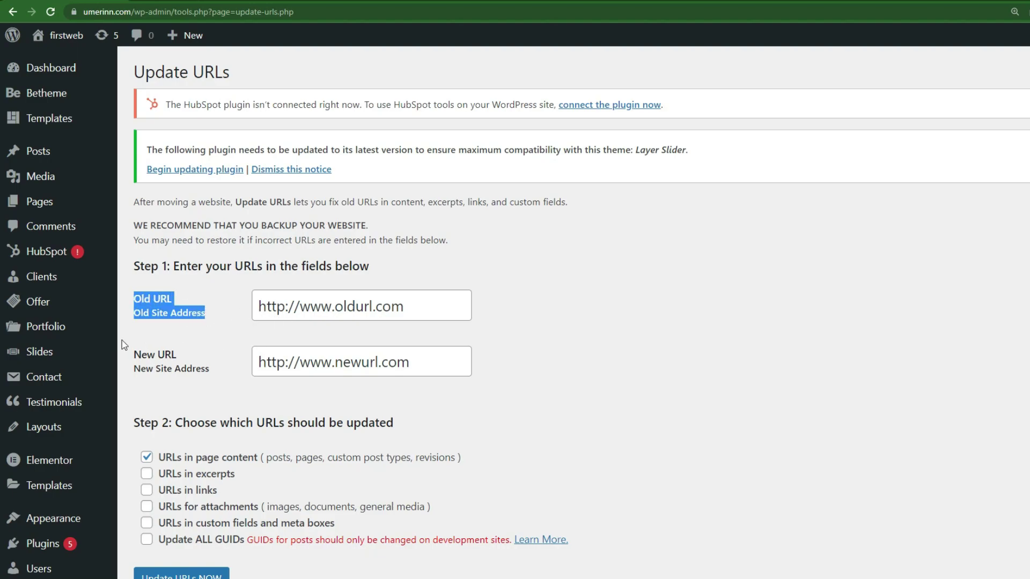
left_click_drag(155, 355, 199, 365)
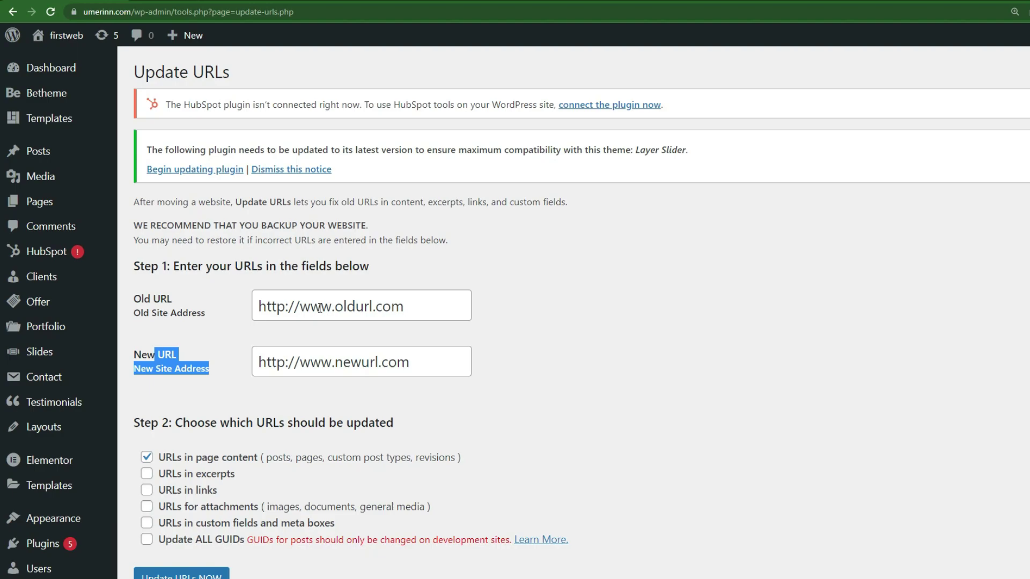
left_click(319, 308)
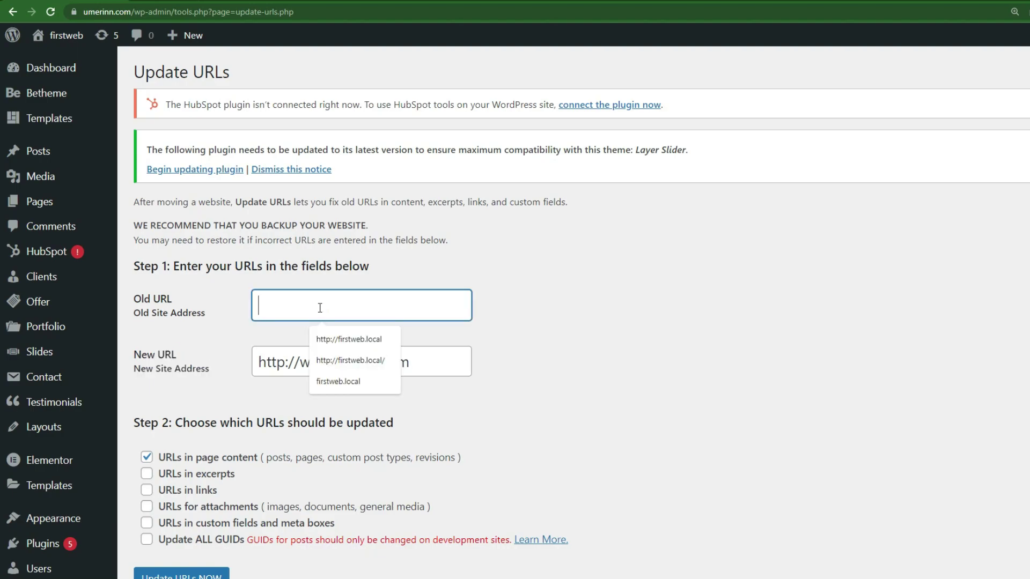
left_click(374, 340)
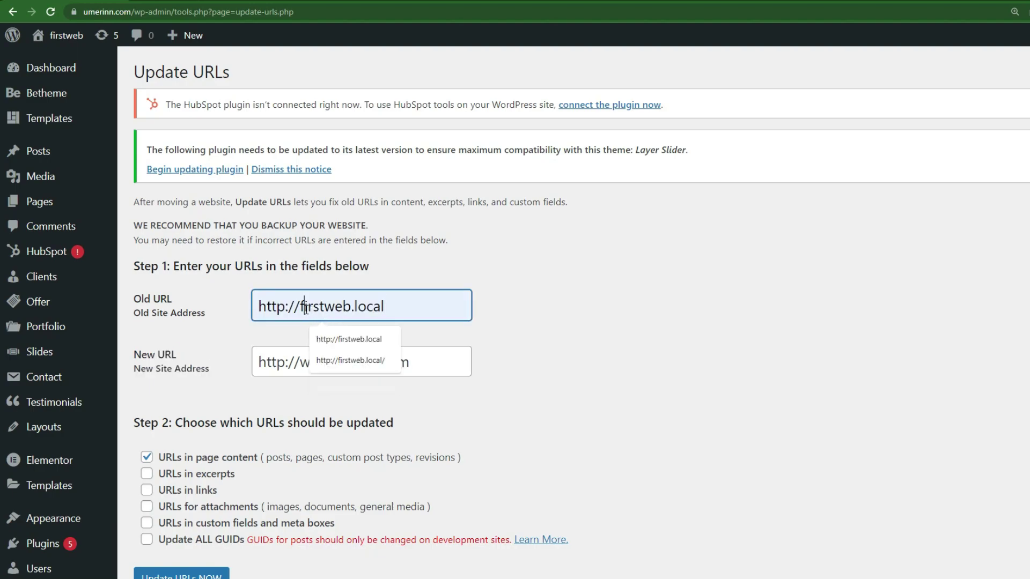
triple_click(343, 317)
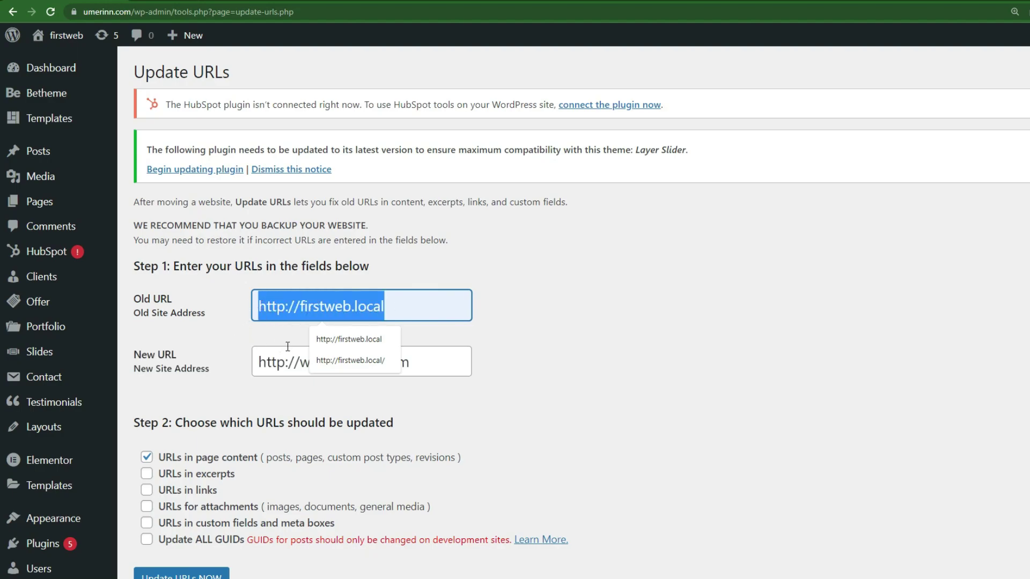
left_click(231, 346)
left_click_drag(225, 367, 138, 351)
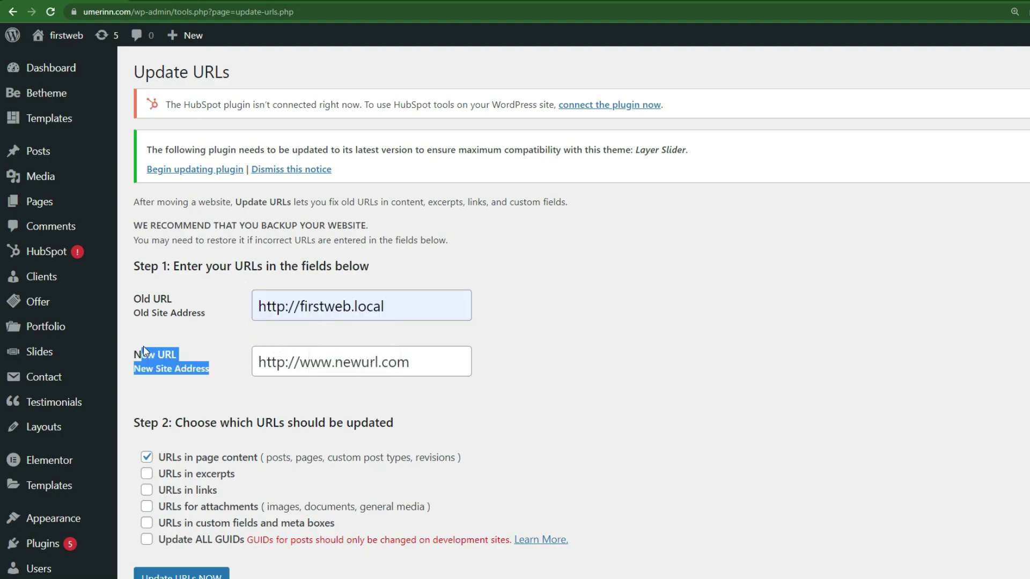
left_click(322, 361)
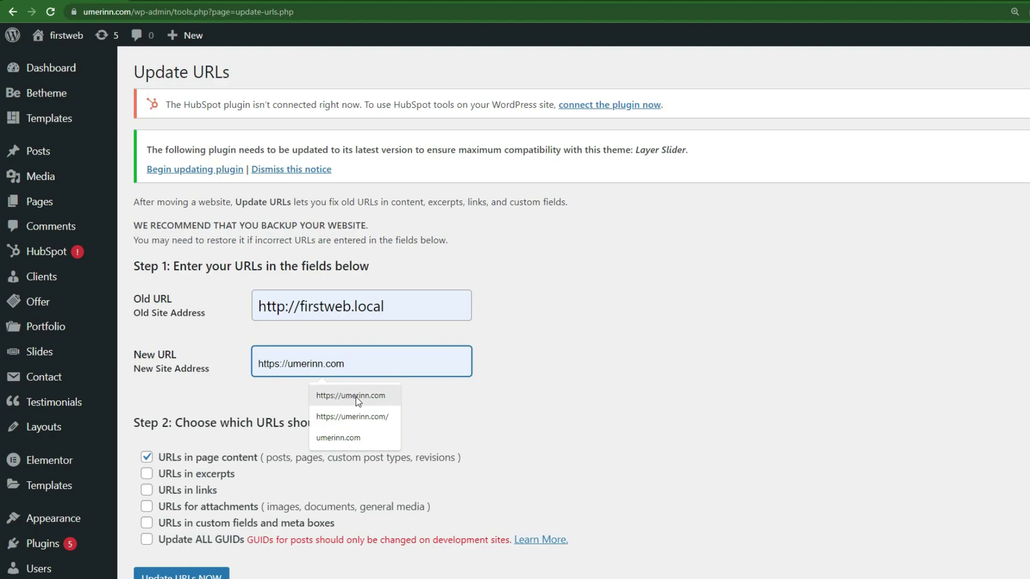
left_click(358, 397)
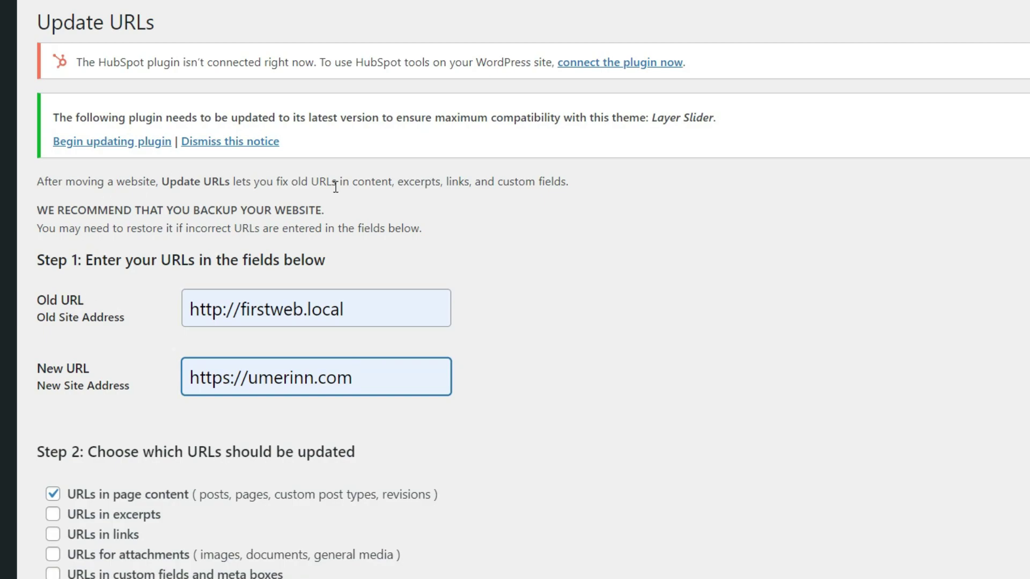
left_click_drag(361, 316, 189, 311)
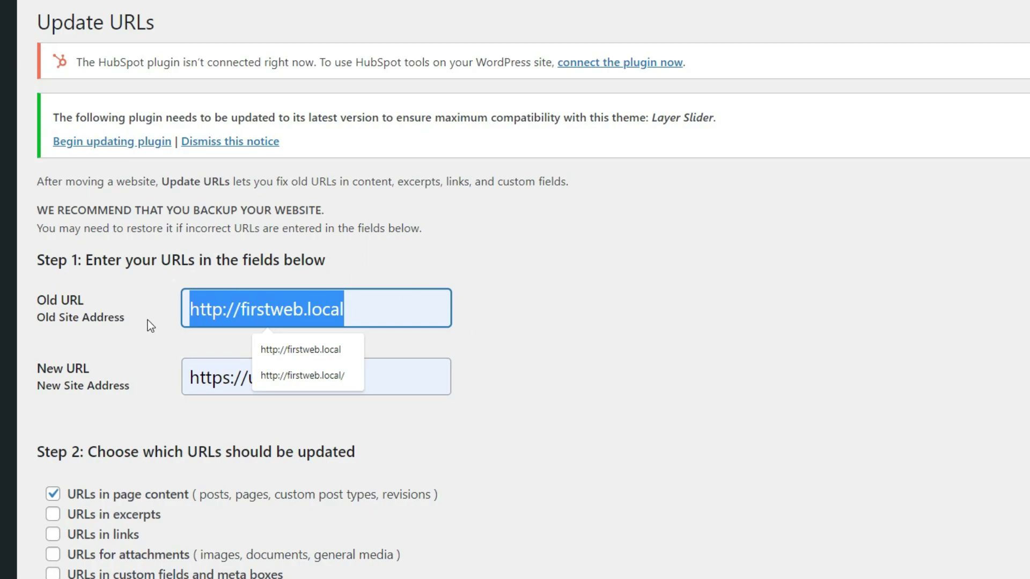
left_click(144, 337)
Include excerpts, links, custom fields and attachments, then run the URL update.
scroll(143, 336, "down", 3)
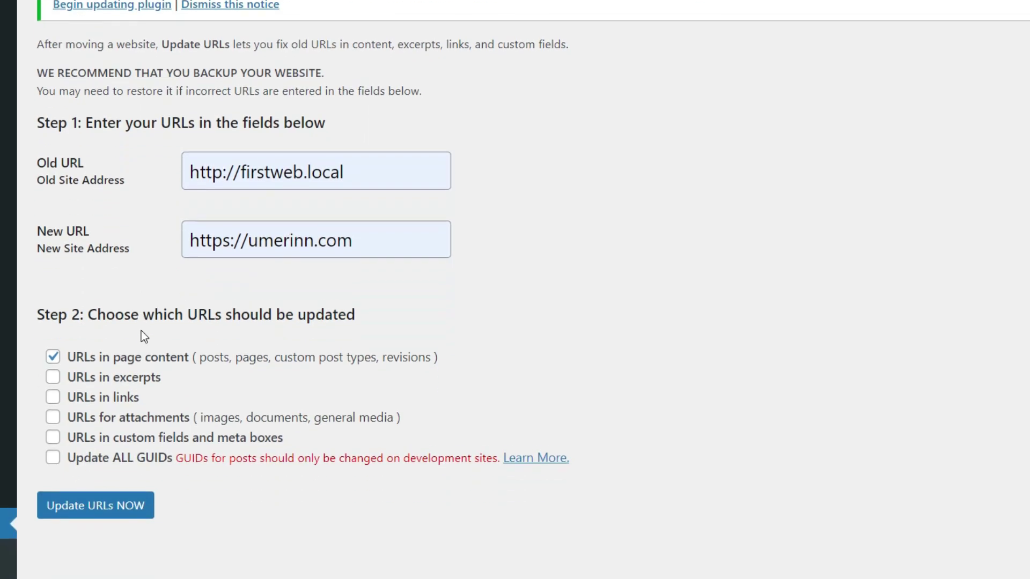
left_click(114, 375)
left_click(107, 392)
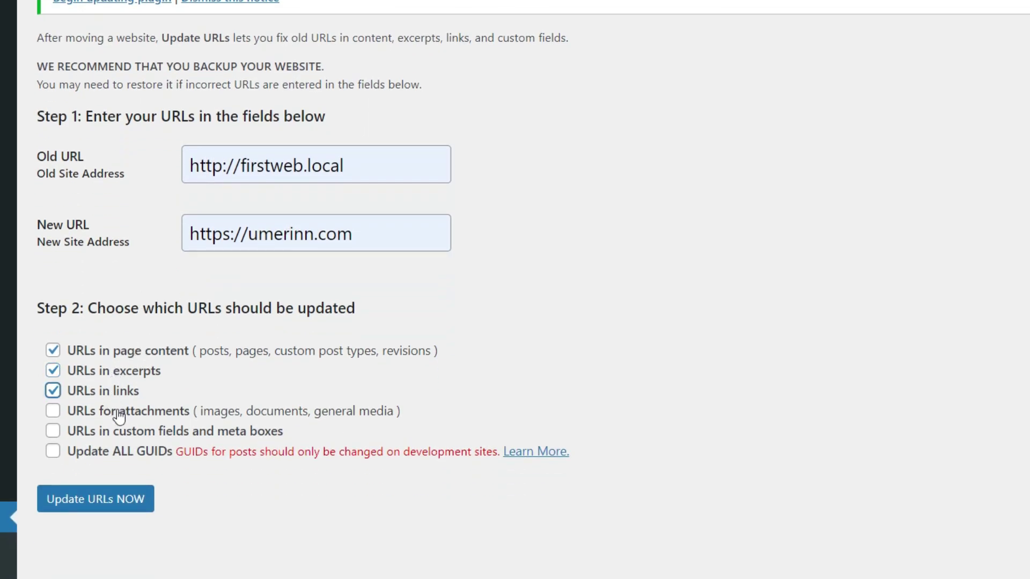
left_click(127, 432)
left_click(79, 412)
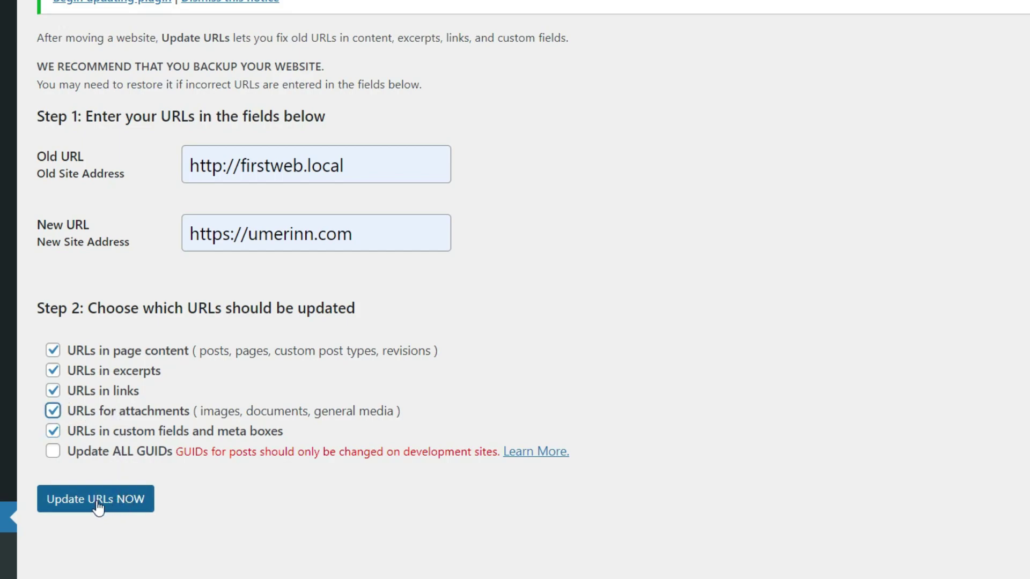
left_click(129, 507)
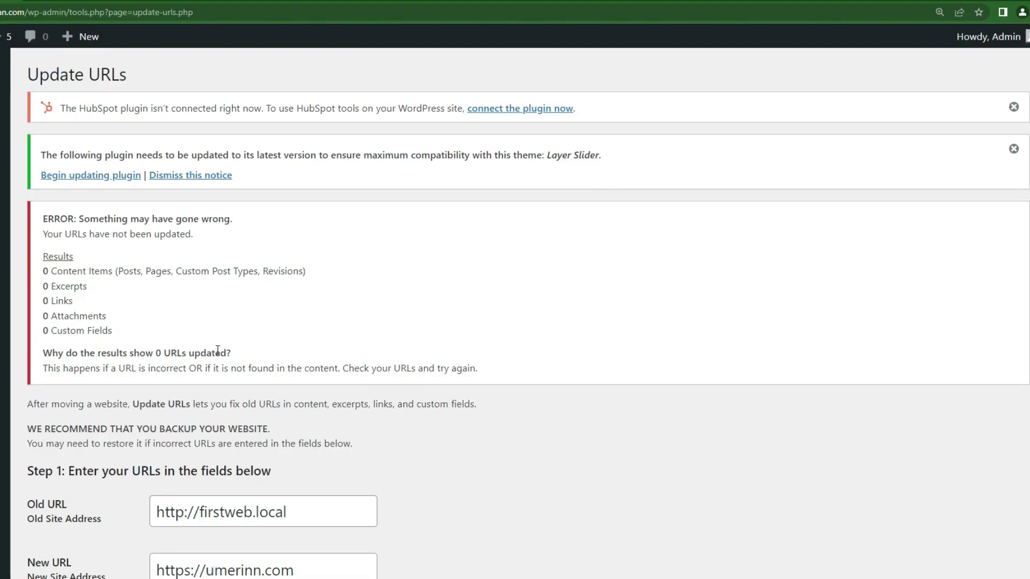
Recheck the Old URL after the '0 URLs updated' error, then reload the live homepage.
left_click_drag(291, 517, 159, 513)
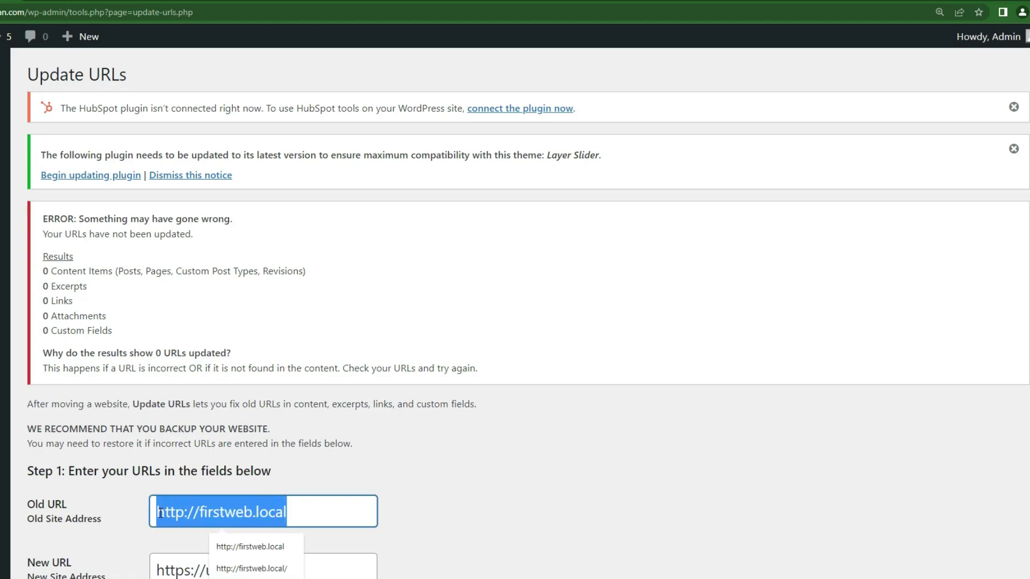
left_click(446, 495)
scroll(448, 429, "down", 1)
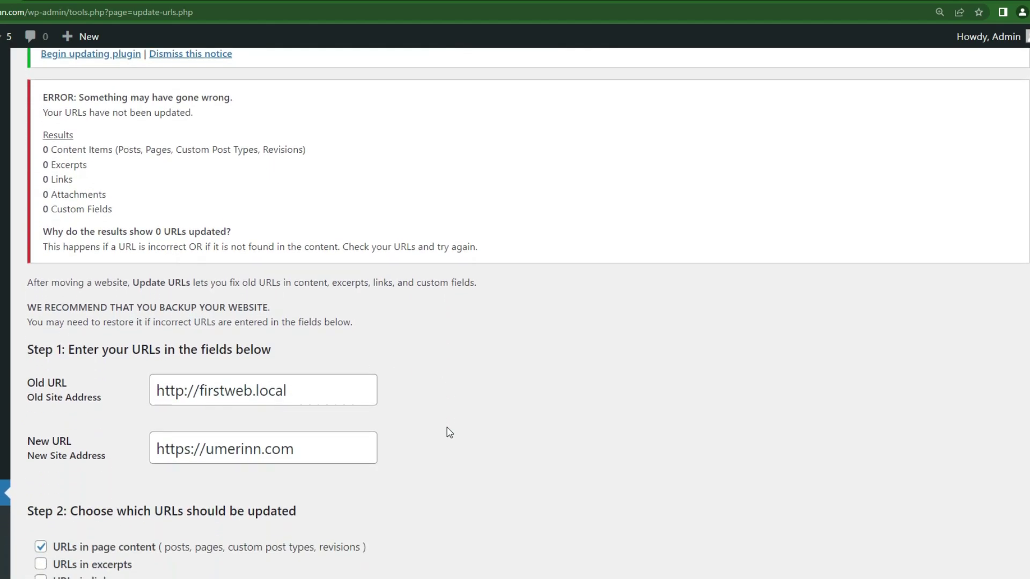
scroll(540, 410, "up", 3)
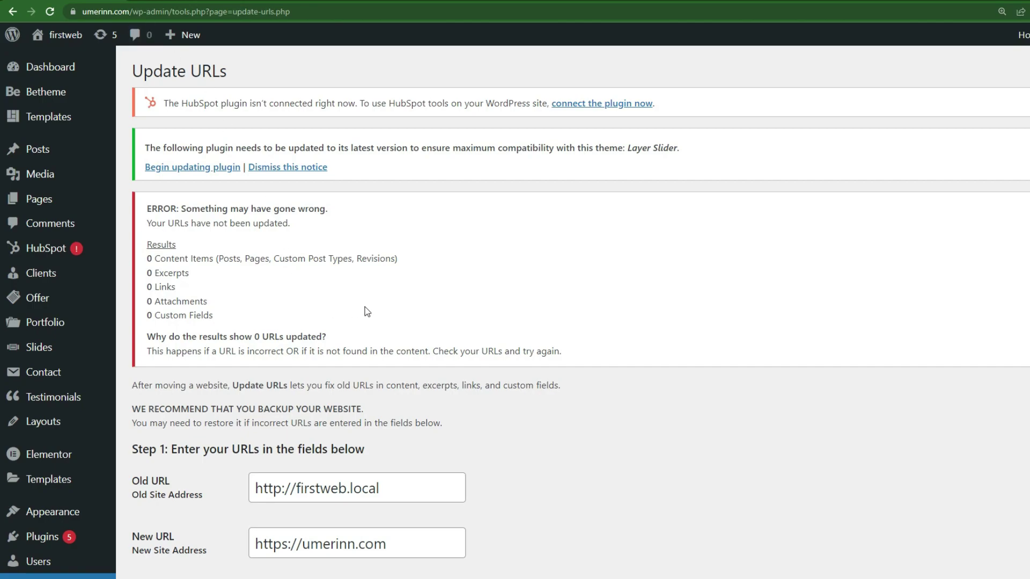
scroll(365, 306, "down", 1)
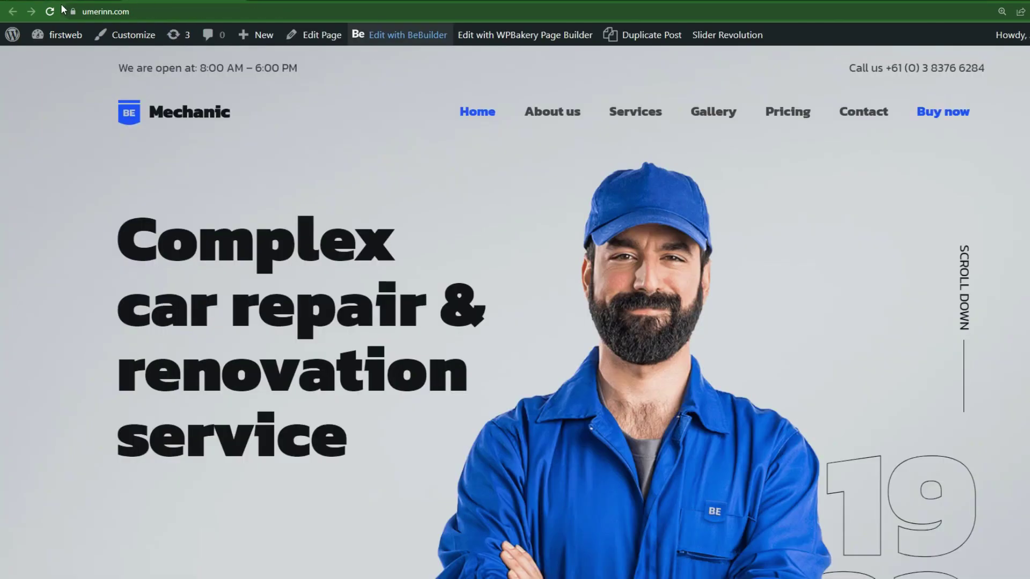
left_click(50, 12)
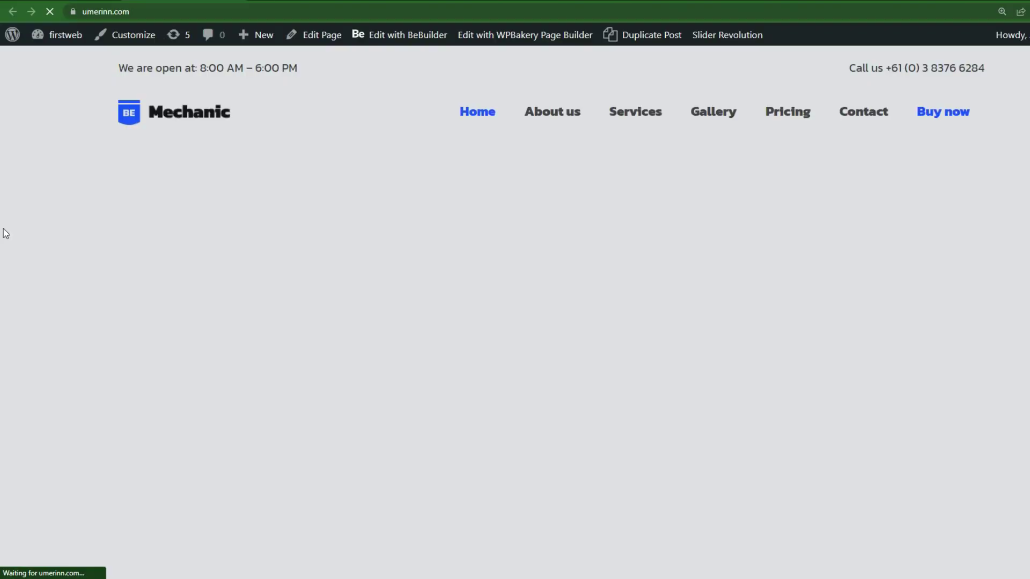
Scroll to the broken service tiles and open Edit with BeBuilder in a new tab.
scroll(4, 229, "down", 10)
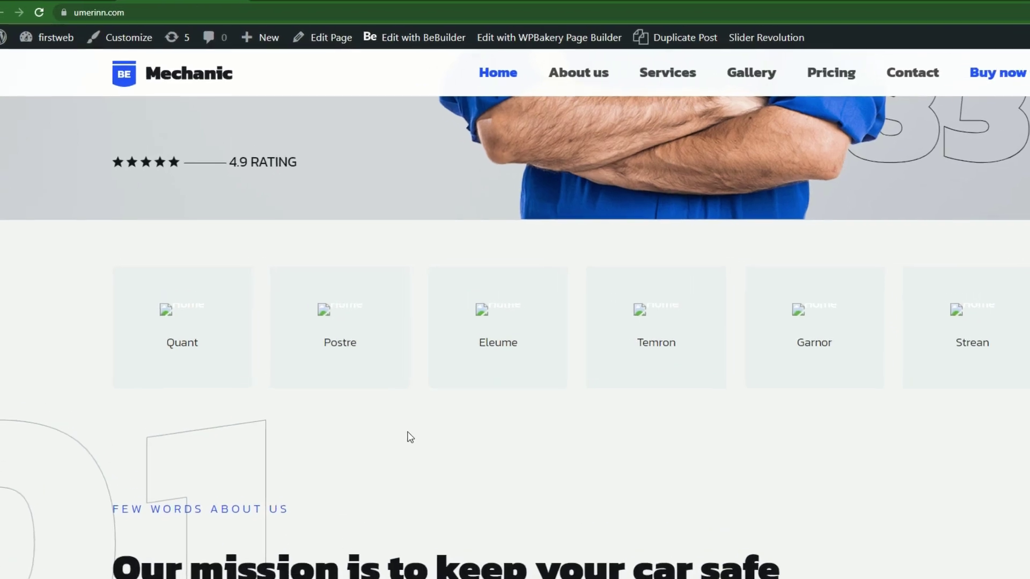
right_click(468, 53)
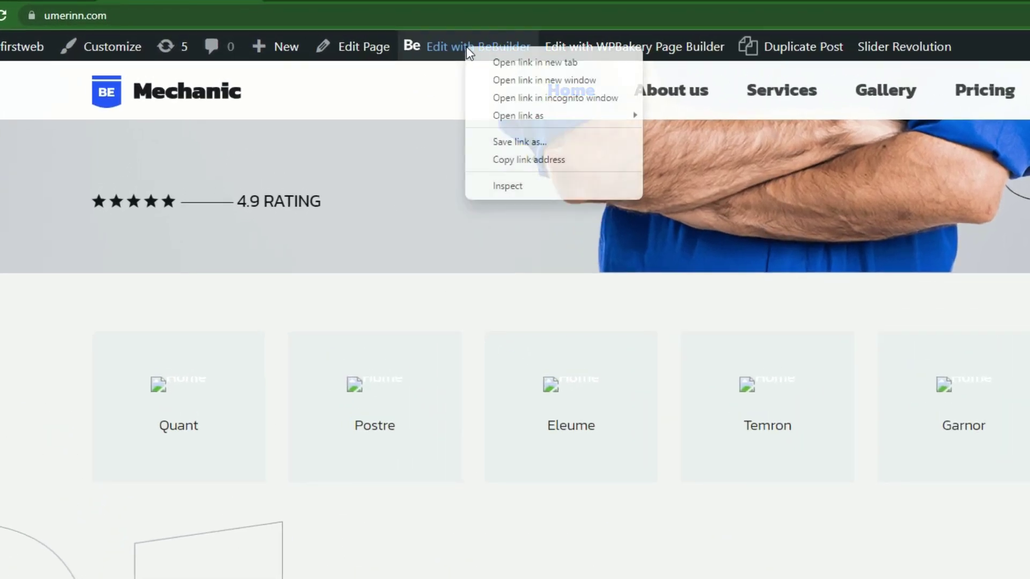
left_click(496, 62)
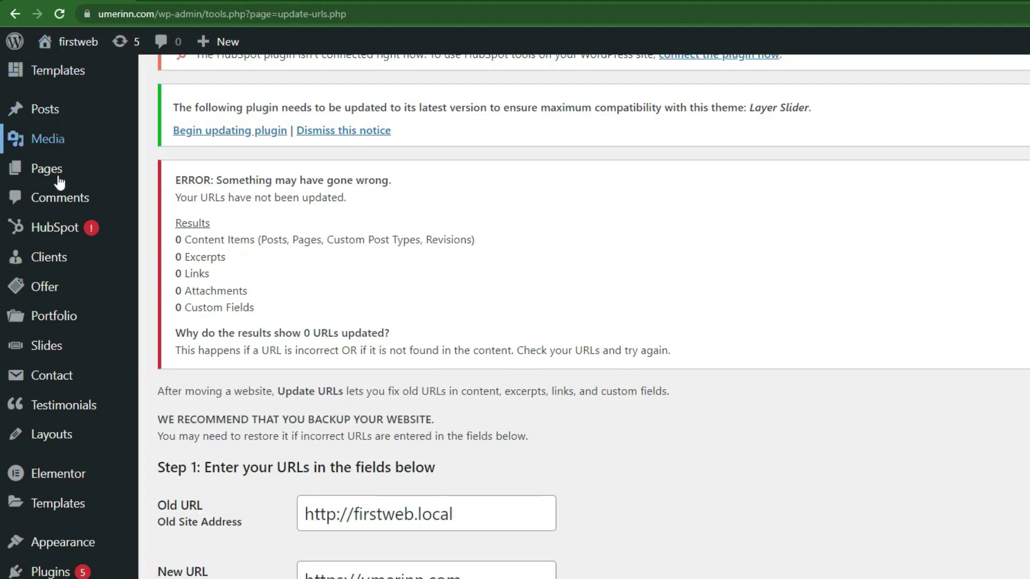
mouse_move(85, 177)
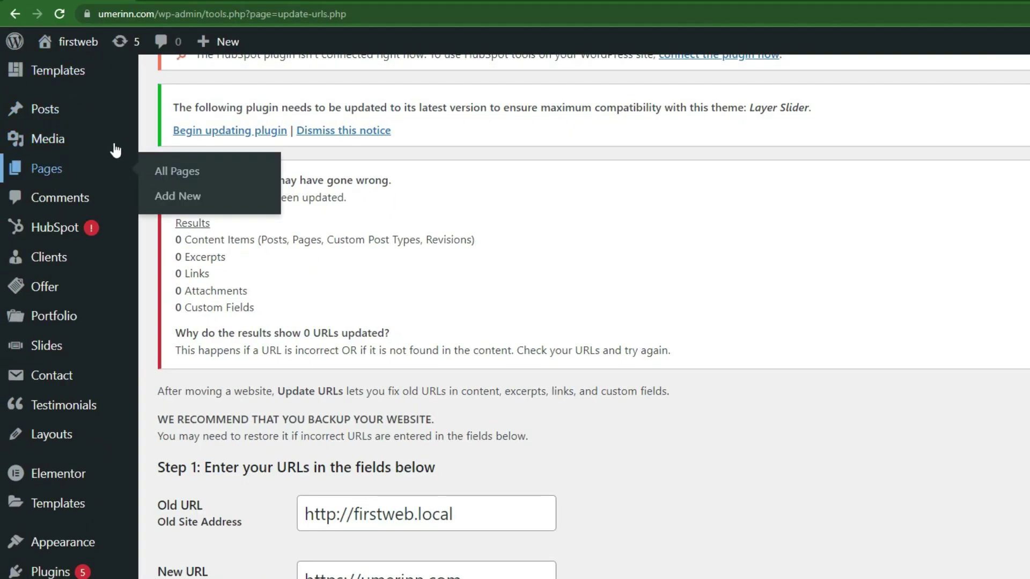
key("ctrl+Tab")
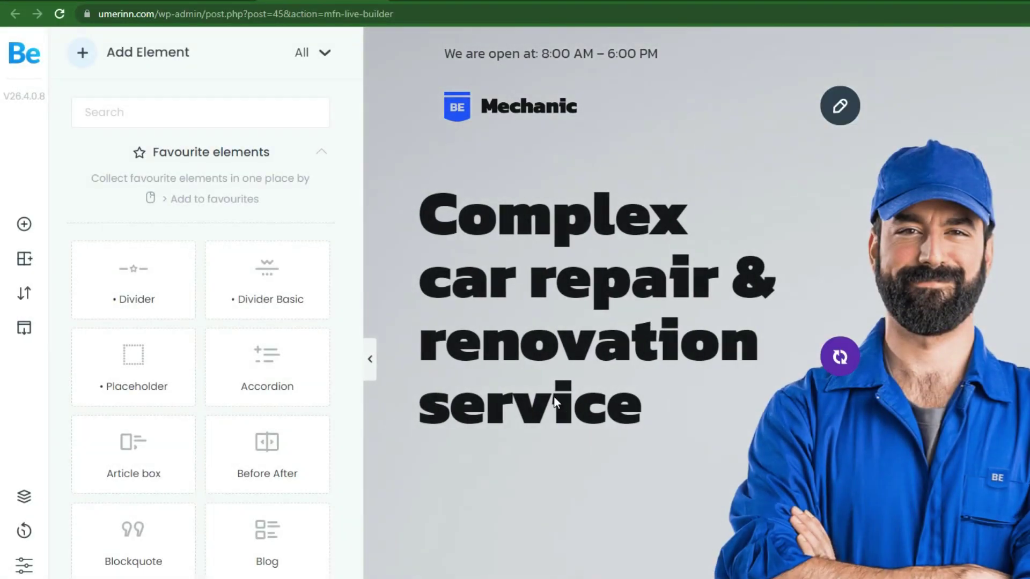
scroll(588, 401, "down", 9)
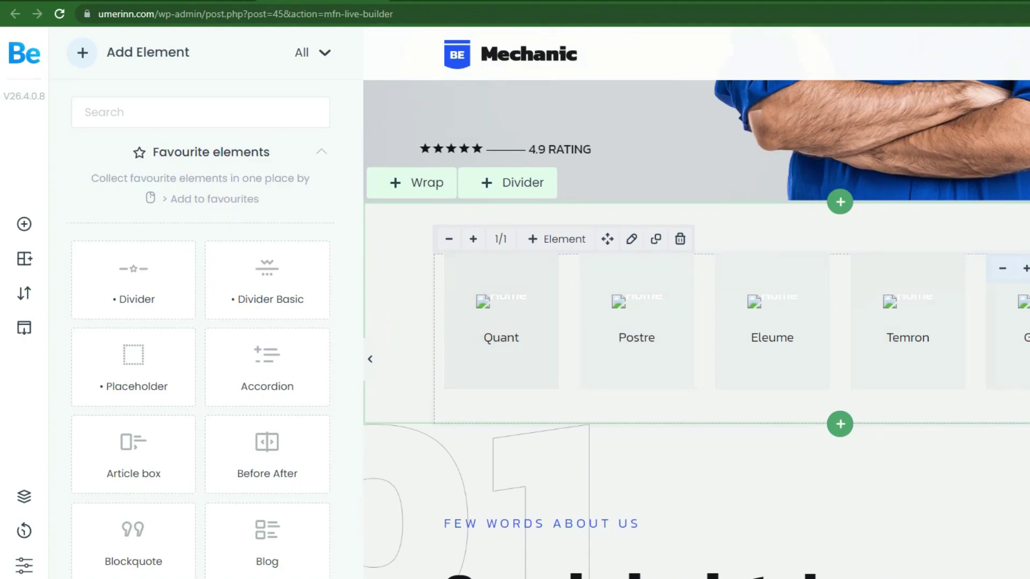
mouse_move(501, 340)
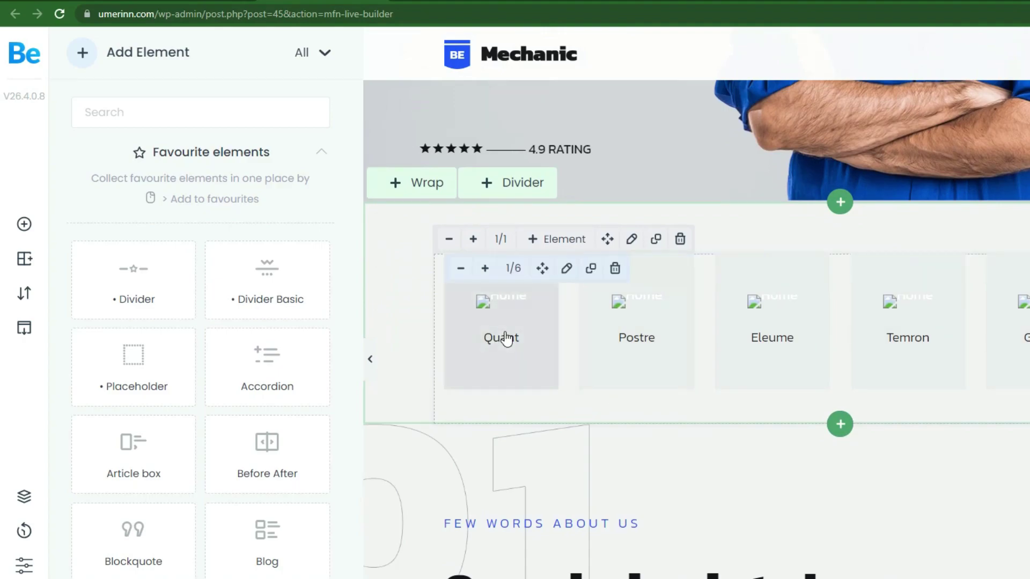
left_click(506, 339)
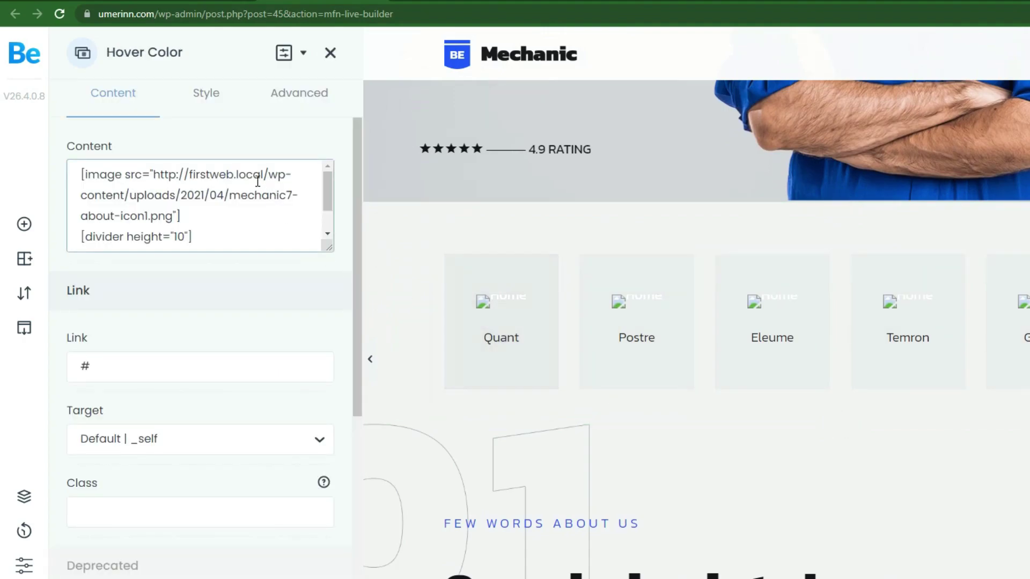
left_click_drag(265, 174, 155, 177)
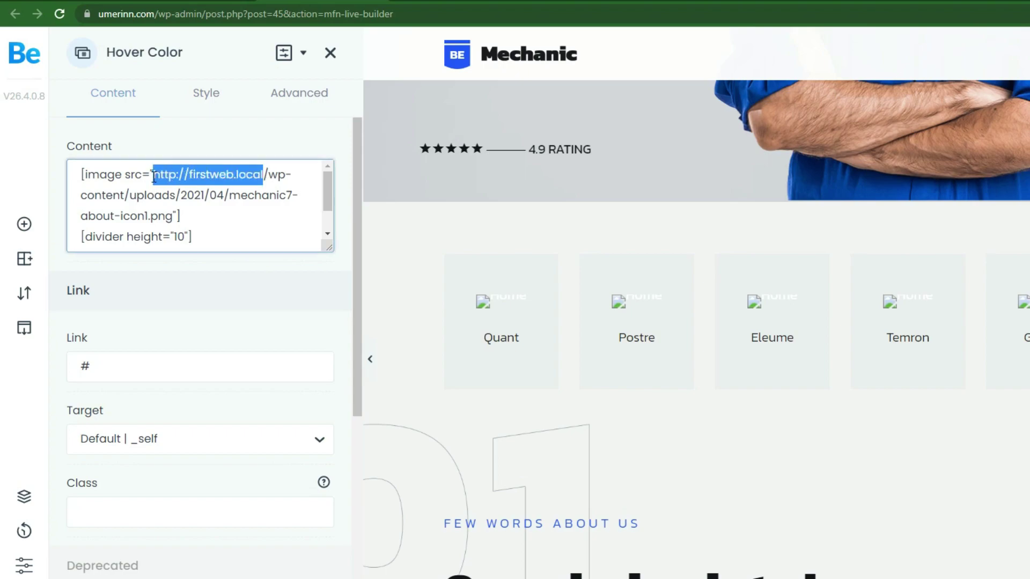
left_click(187, 178)
left_click_drag(263, 175, 155, 179)
left_click(246, 176)
left_click_drag(261, 177, 188, 176)
left_click(256, 176)
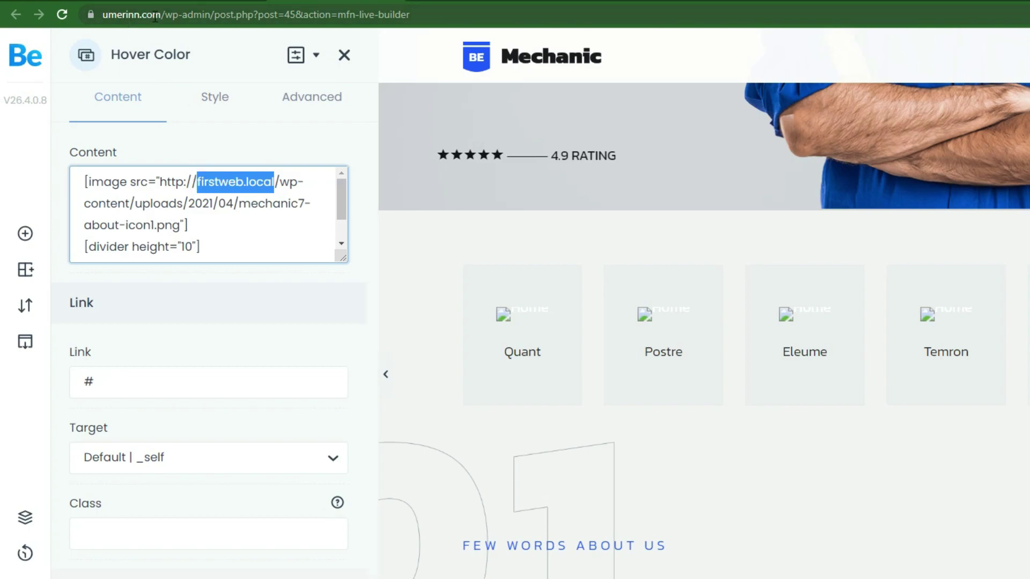
left_click(265, 183)
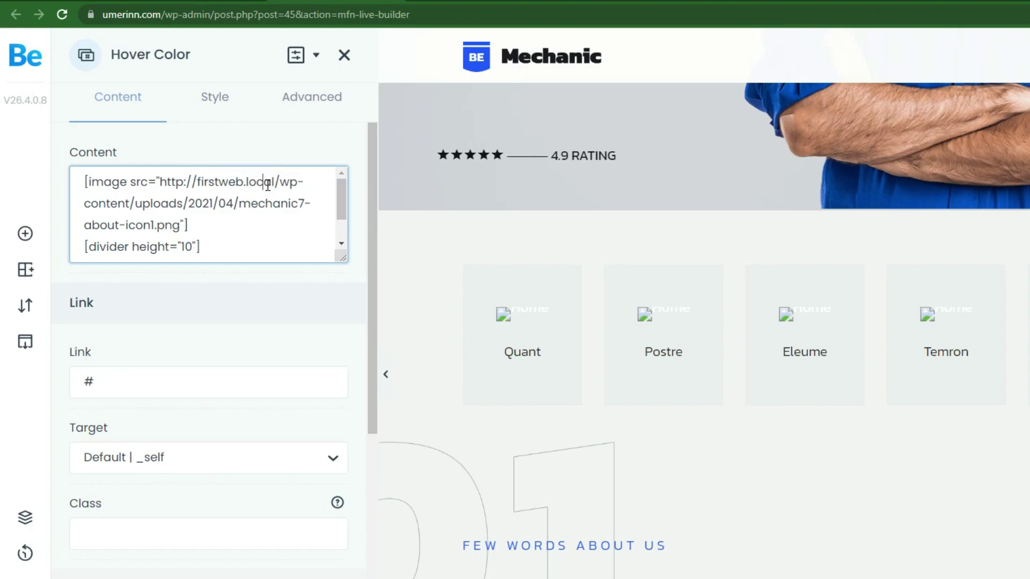
left_click_drag(274, 182, 166, 182)
key("BackSpace")
type("ttps://")
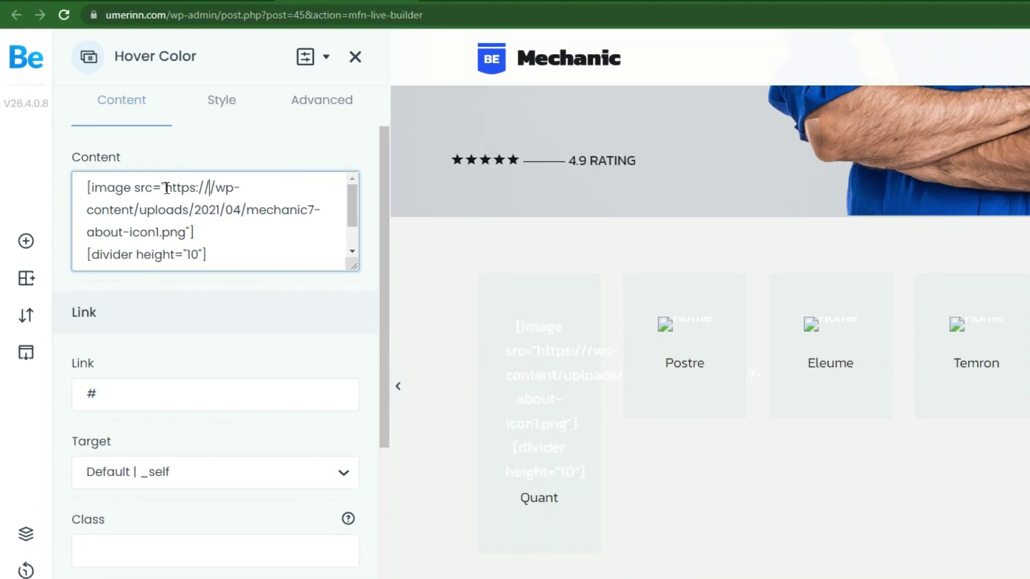
type("umerinn.com")
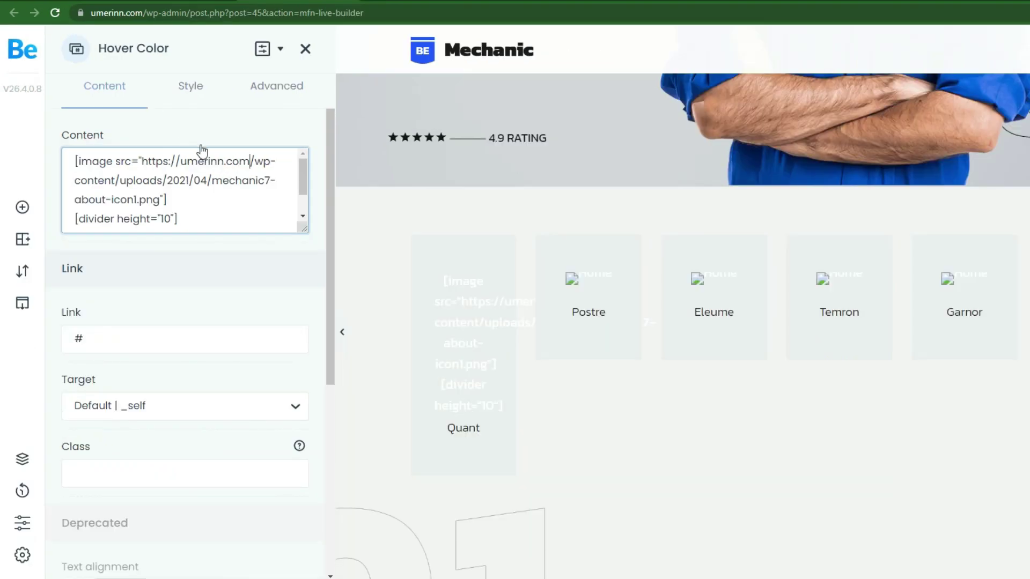
left_click_drag(249, 161, 145, 161)
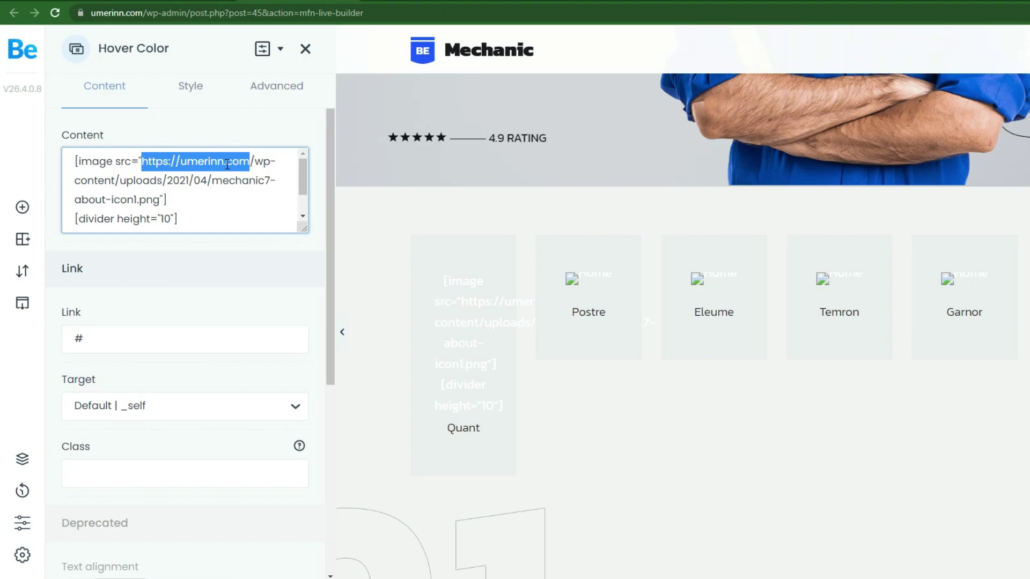
Go through the Postre, Eleume, Temron, Garnor and Strean tiles and save the updated page.
left_click(590, 298)
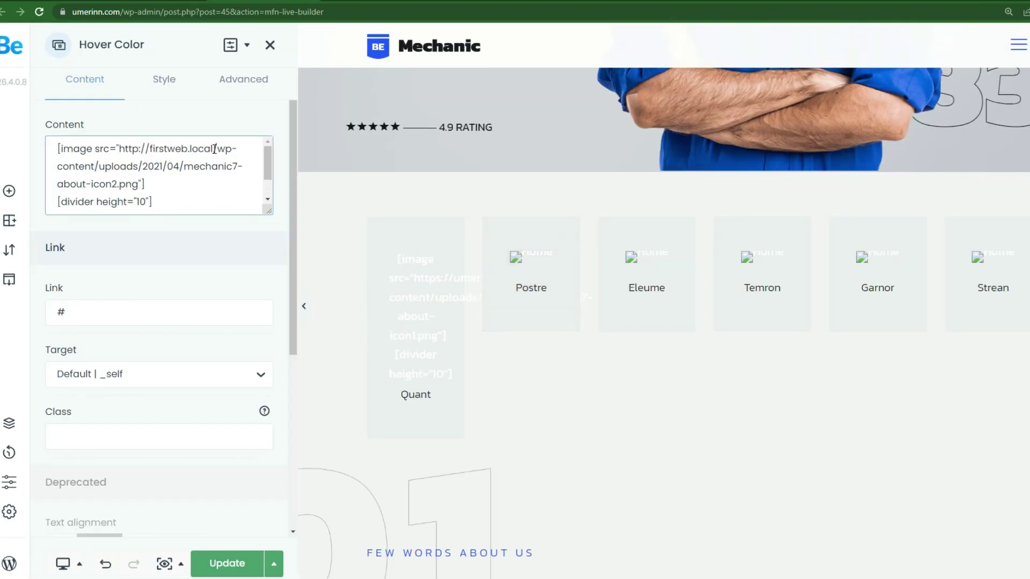
left_click(688, 252)
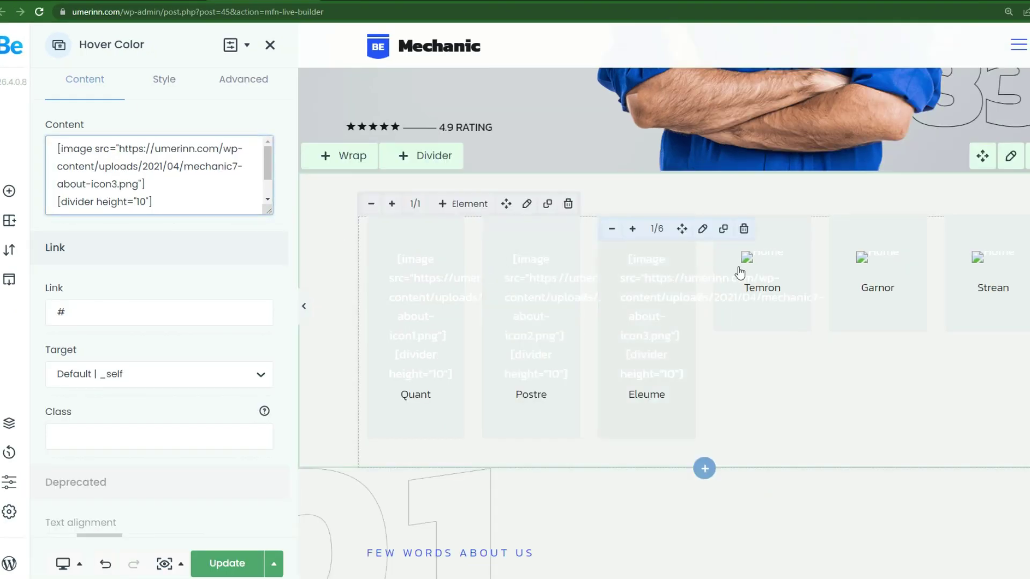
left_click(809, 298)
left_click(869, 295)
left_click(957, 263)
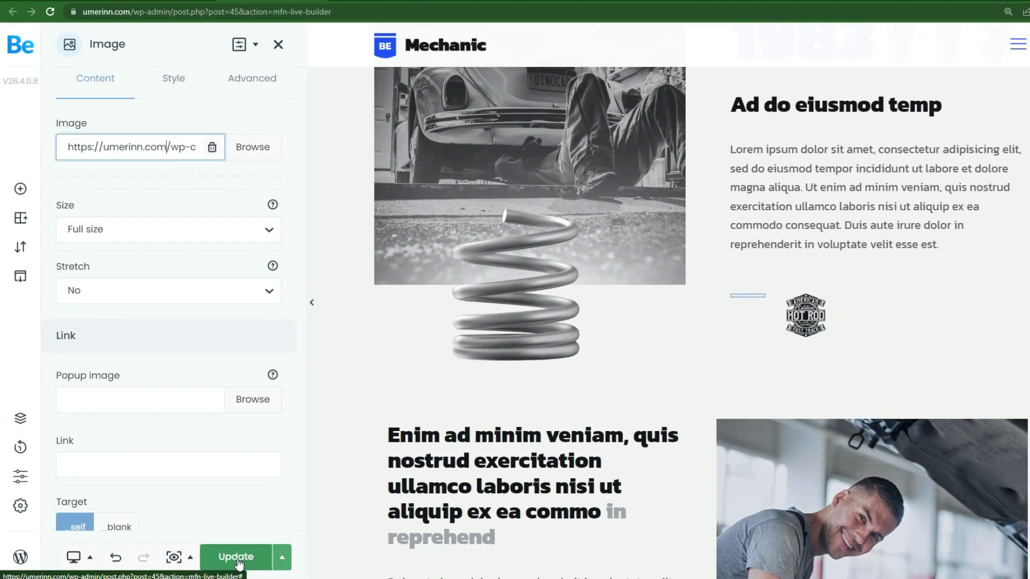
left_click(244, 562)
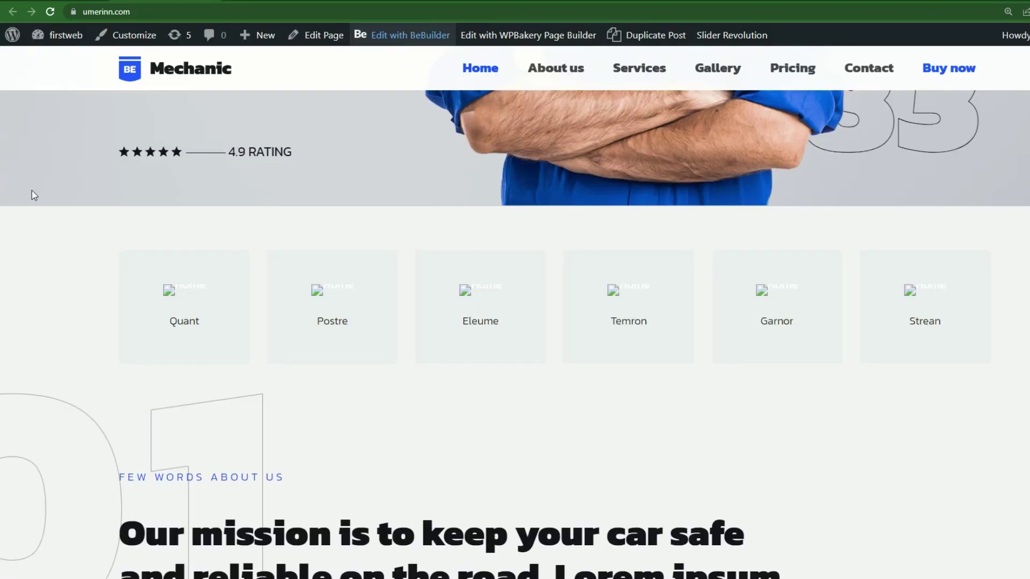
scroll(31, 191, "up", 8)
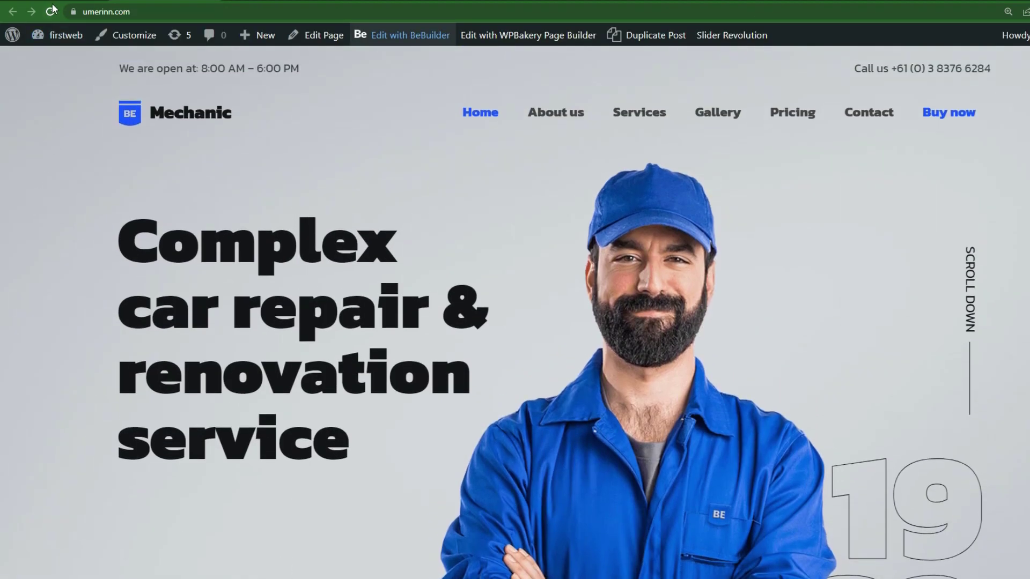
Reload umerinn.com and scroll through the service tiles and badges to check their icons and logos.
left_click(50, 12)
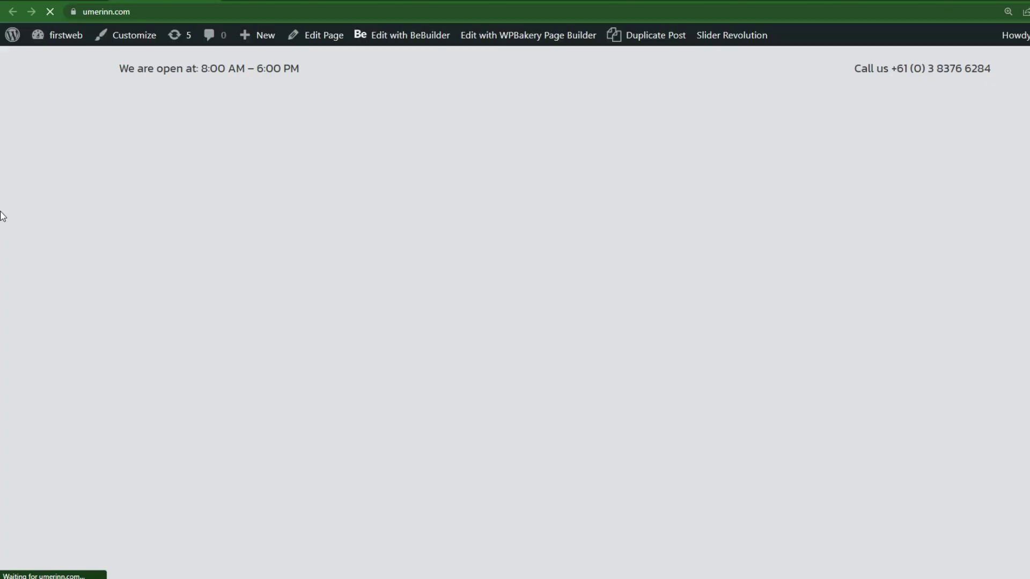
scroll(2, 216, "down", 10)
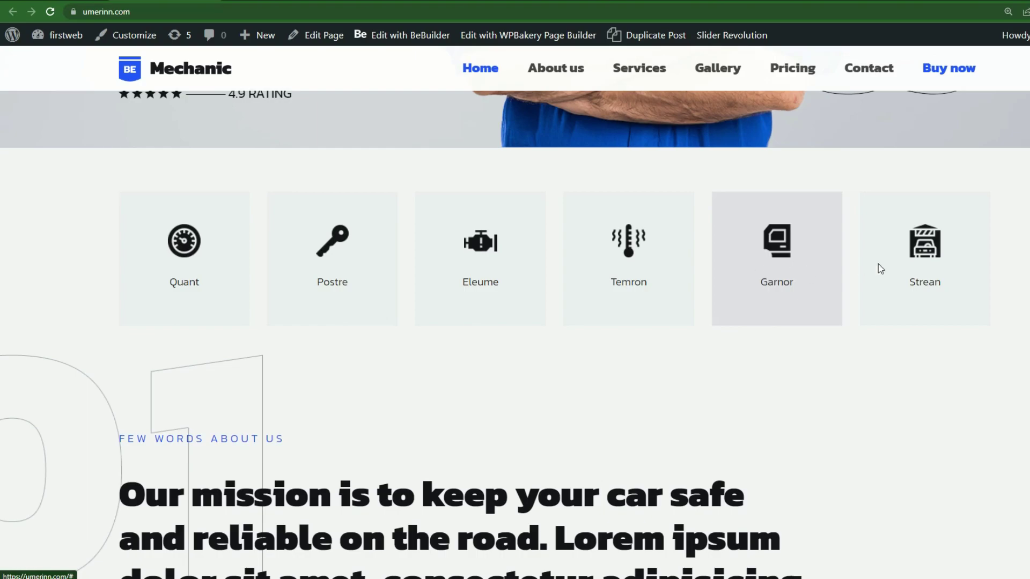
scroll(856, 267, "down", 10)
scroll(939, 274, "down", 8)
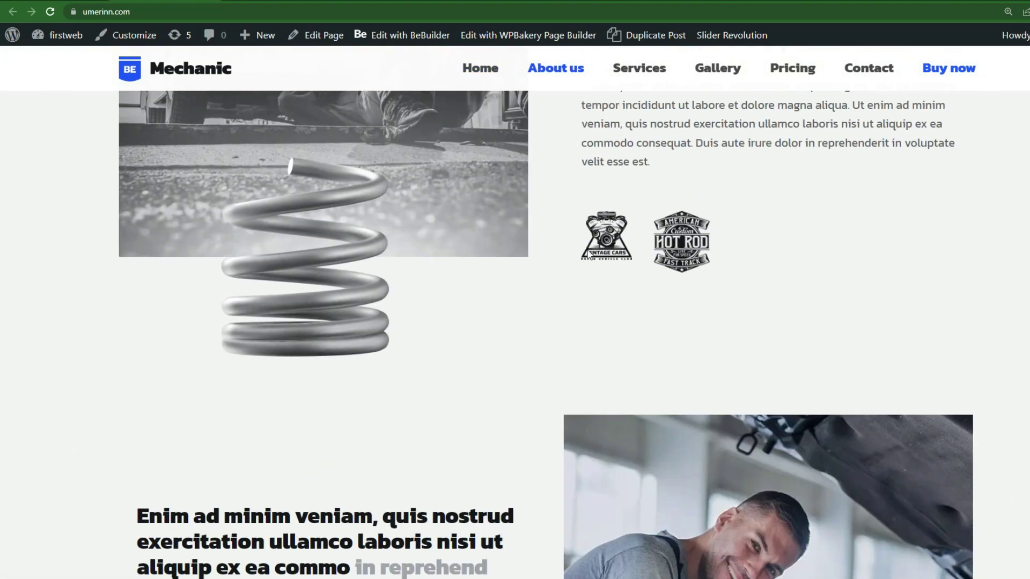